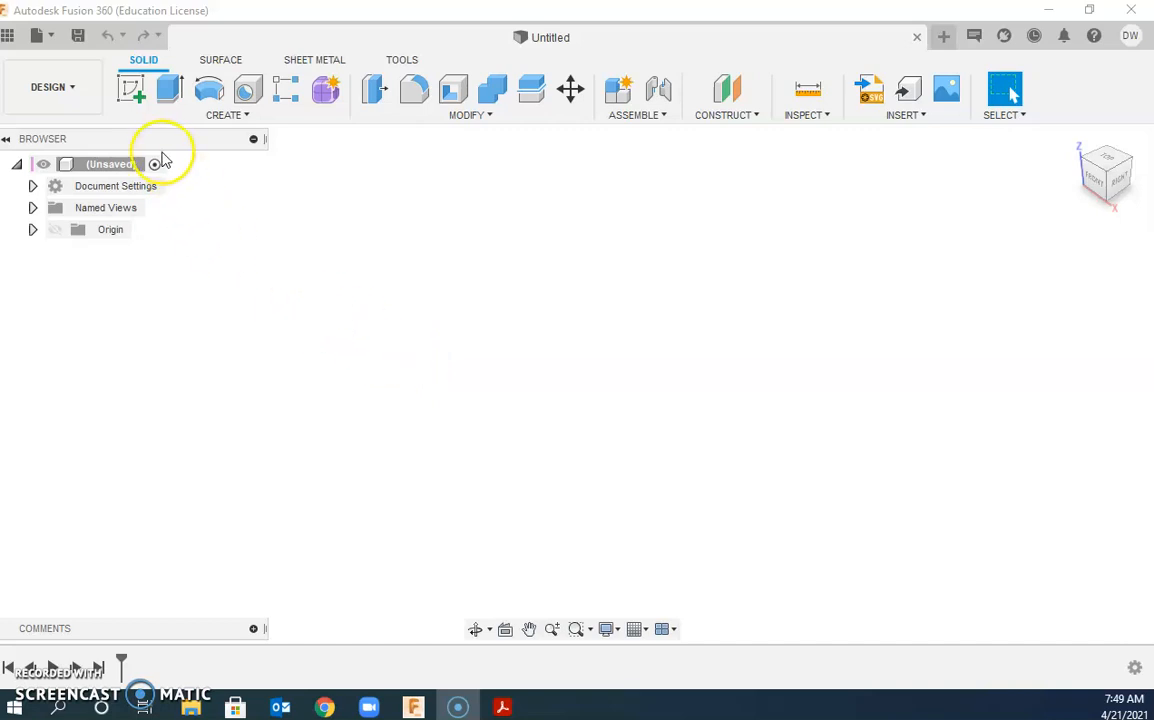
# Step: Show the Data Panel and open the CAD 1-2 project from All Projects
pyautogui.click(7, 36)
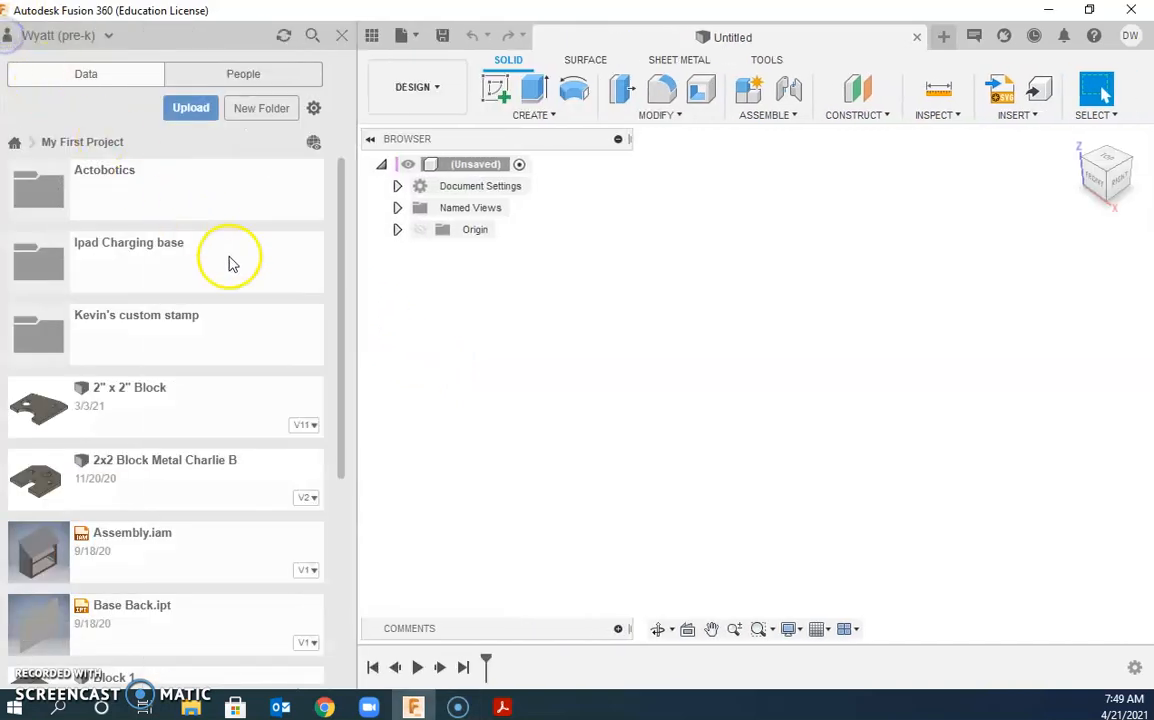
pyautogui.click(16, 144)
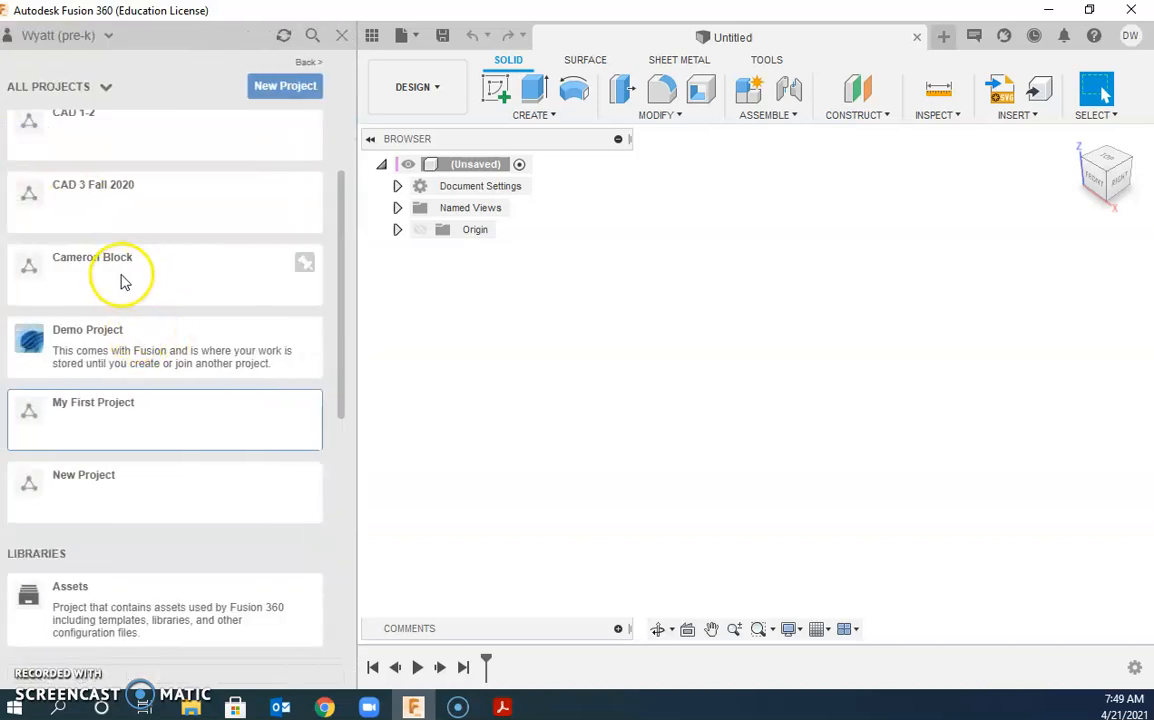
pyautogui.scroll(3, 165, 305)
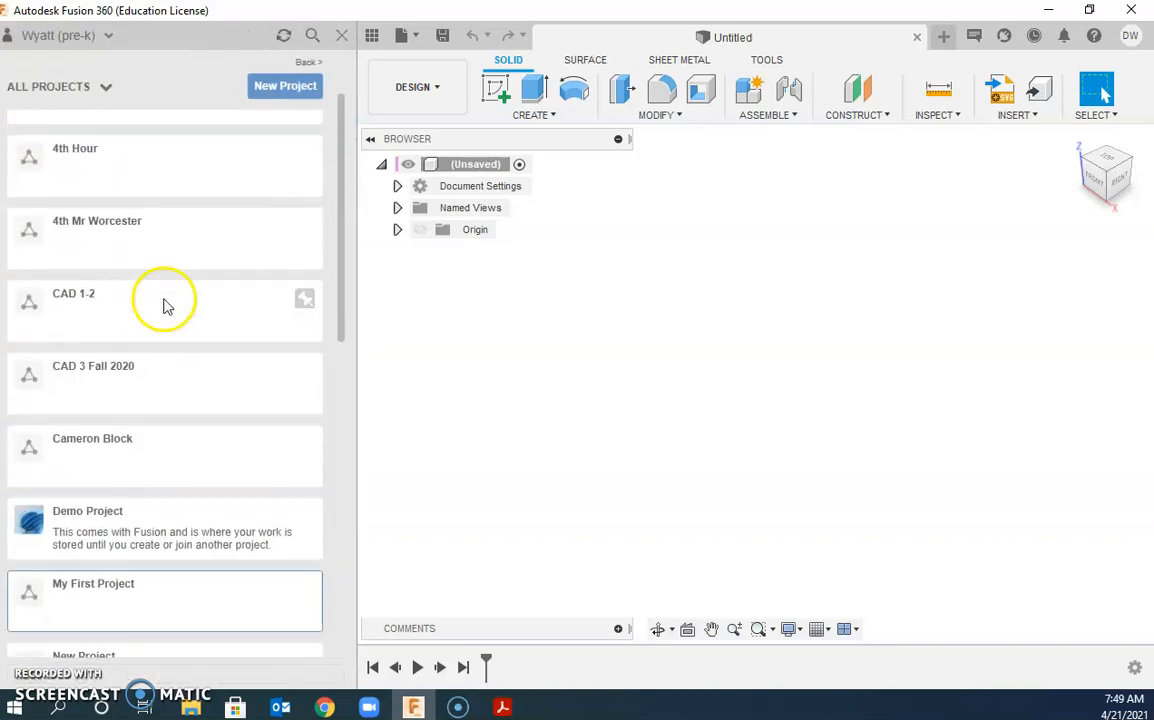
pyautogui.click(79, 308)
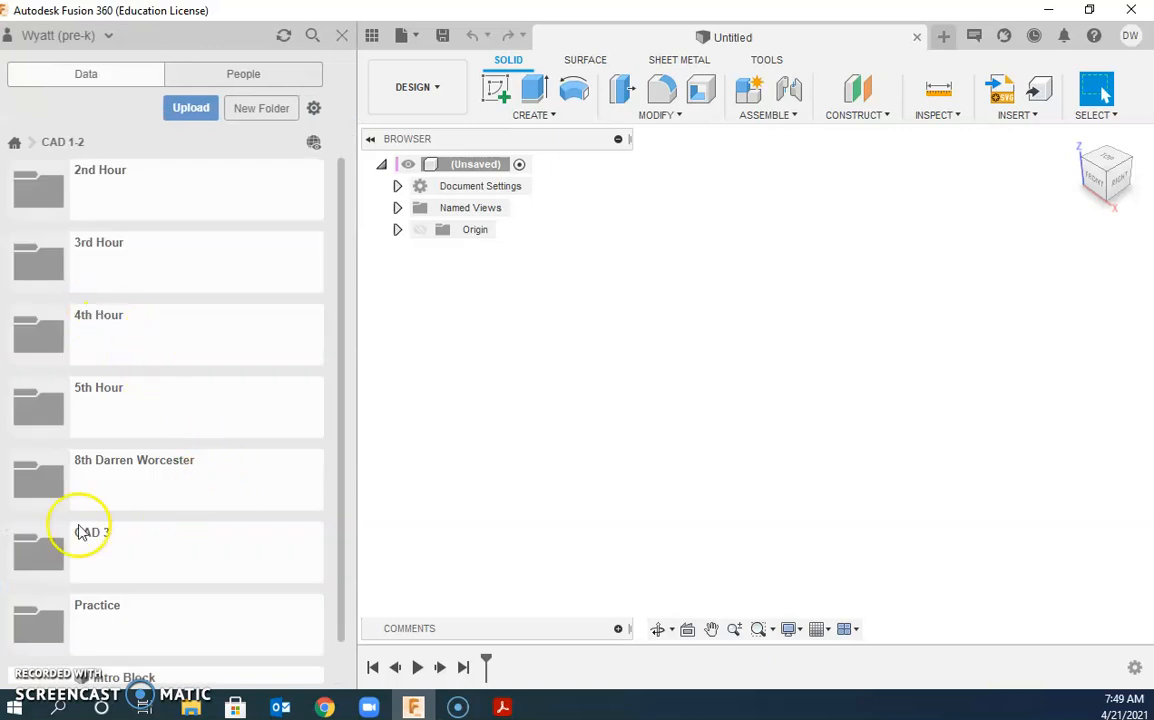
# Step: Open the student's personal folder to list Adapters, Bearings, Brackets and Channels
pyautogui.click(88, 476)
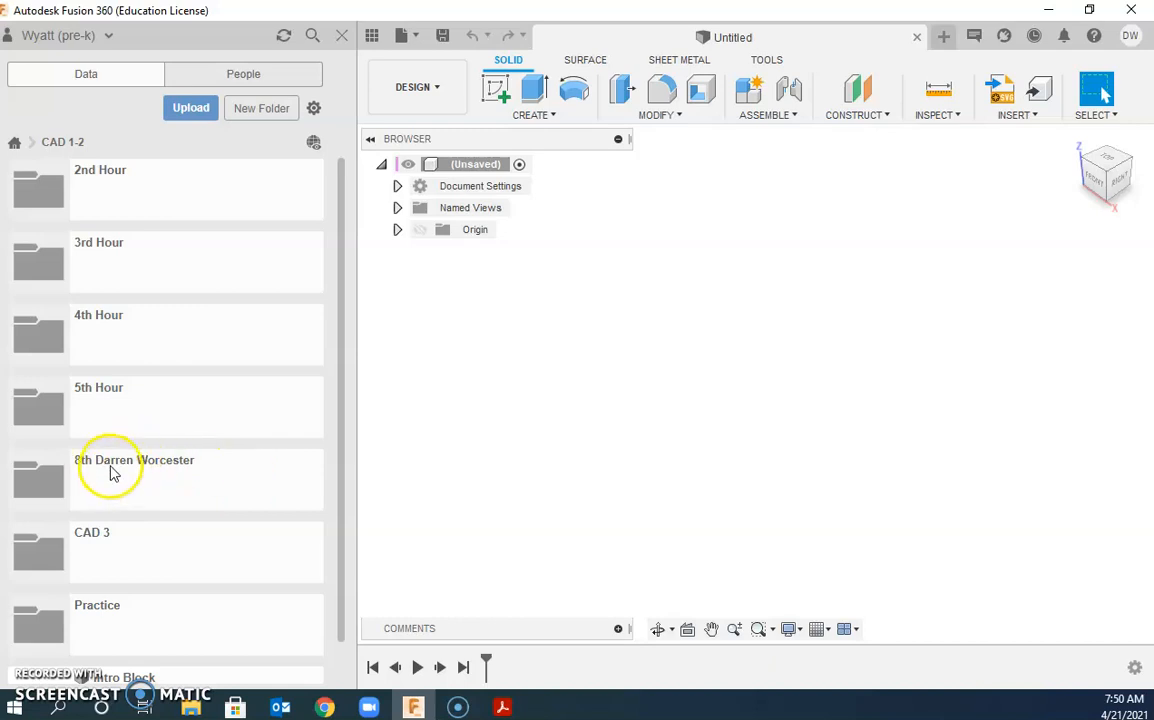
pyautogui.rightClick(110, 470)
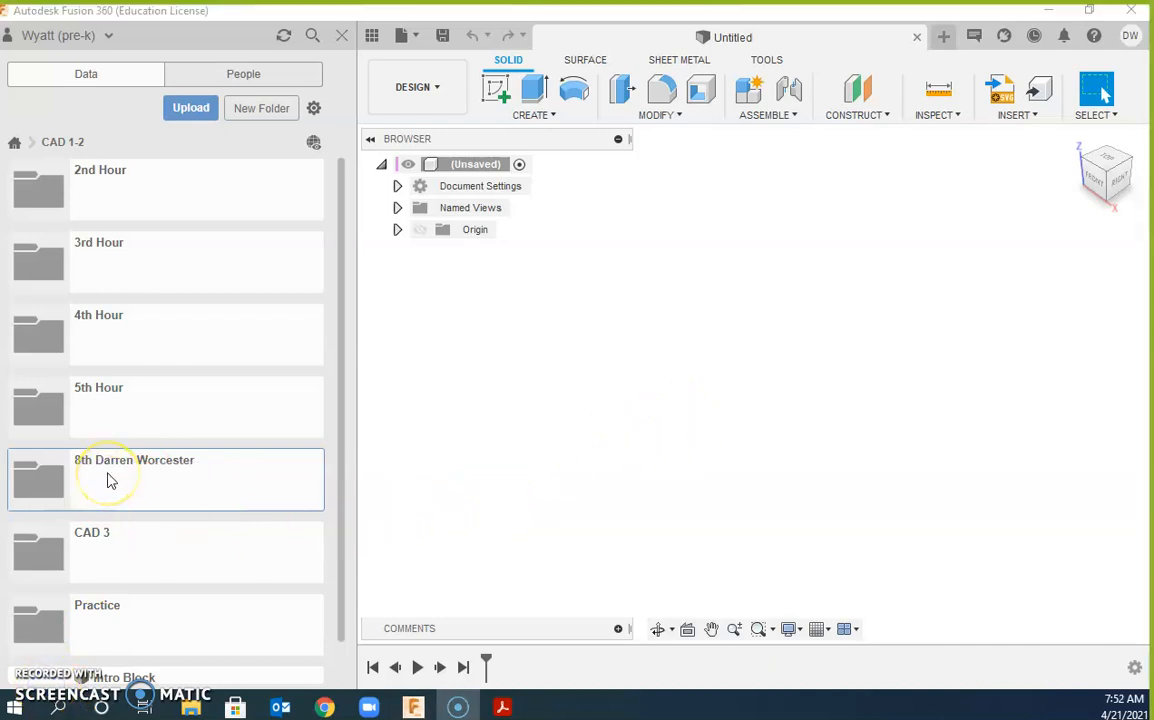
pyautogui.doubleClick(110, 478)
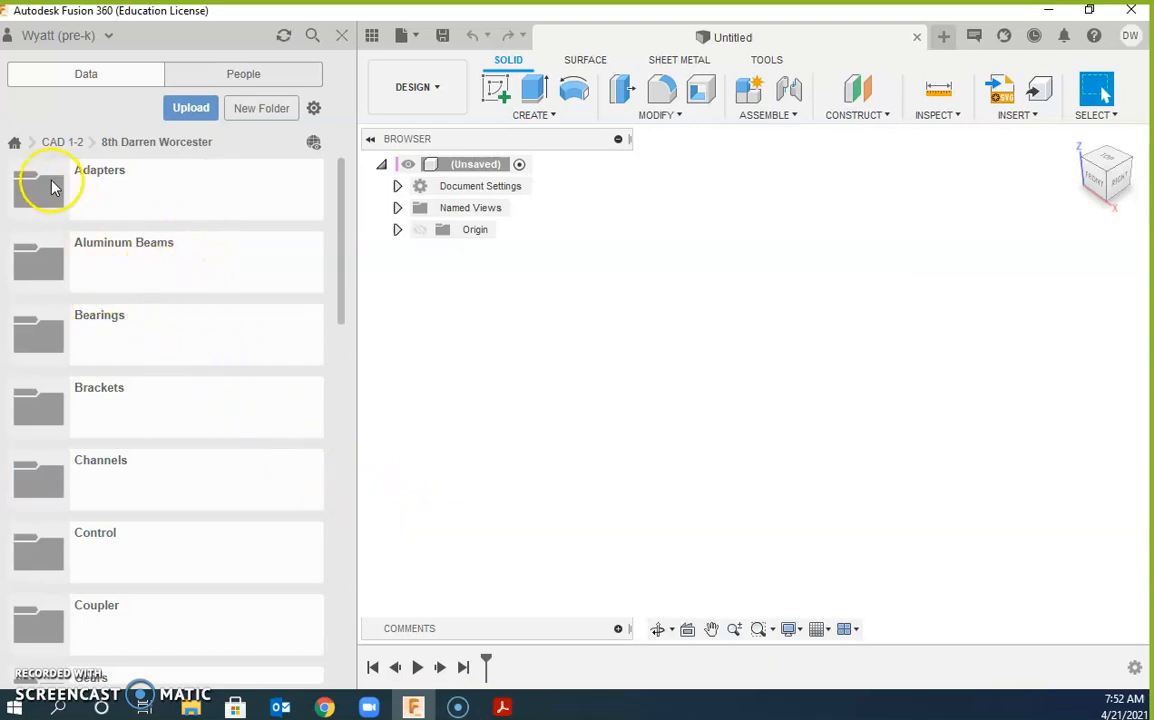
# Step: Open the Channels folder and drag the 9_ channel onto the canvas
pyautogui.click(44, 484)
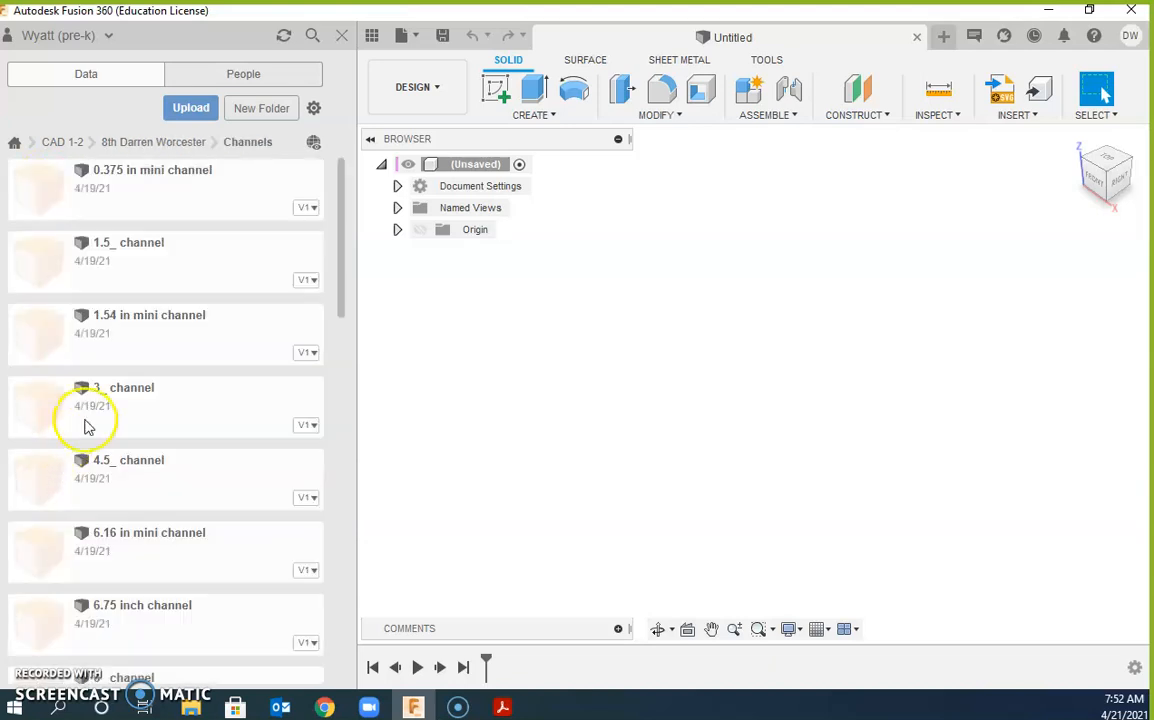
pyautogui.scroll(-5, 98, 318)
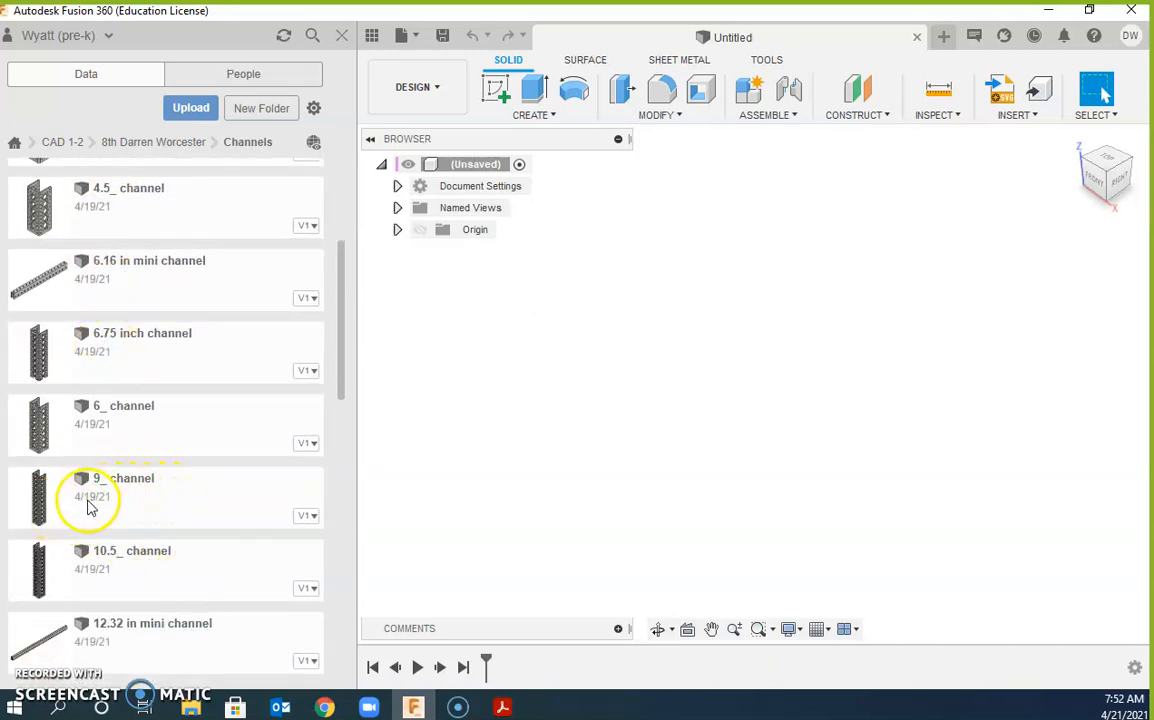
pyautogui.moveTo(77, 503); pyautogui.dragTo(689, 402)
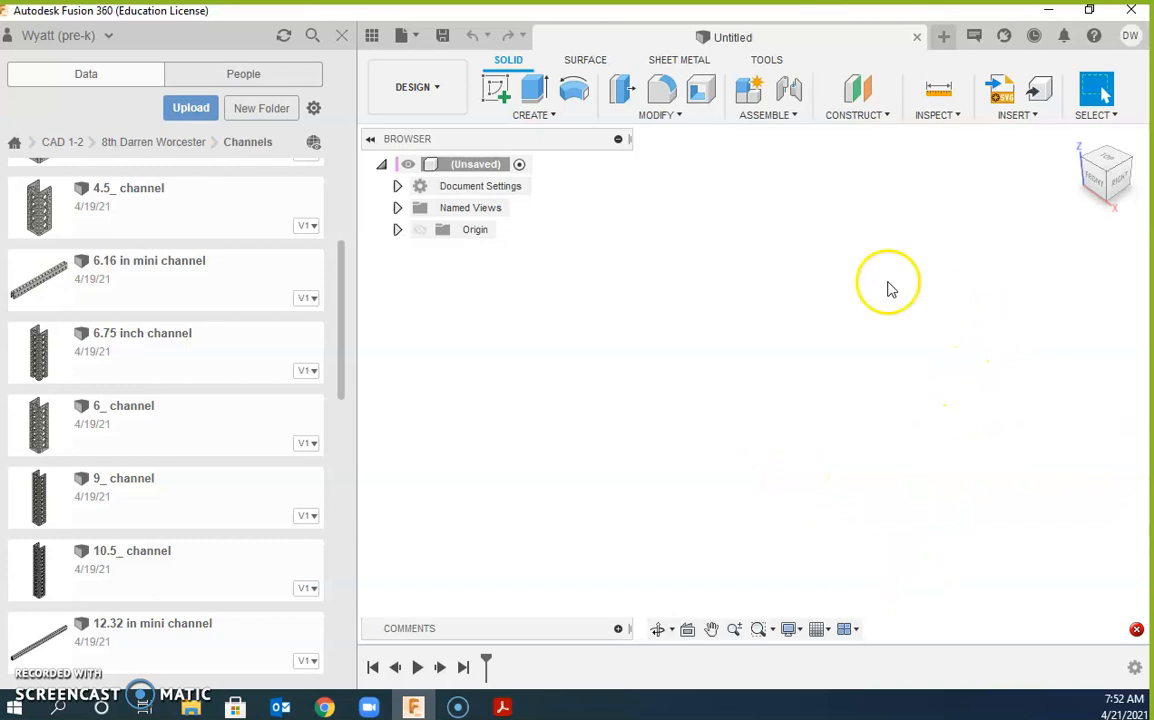
# Step: Start saving the design with the location set to the student's folder in CAD 1-2
pyautogui.click(400, 38)
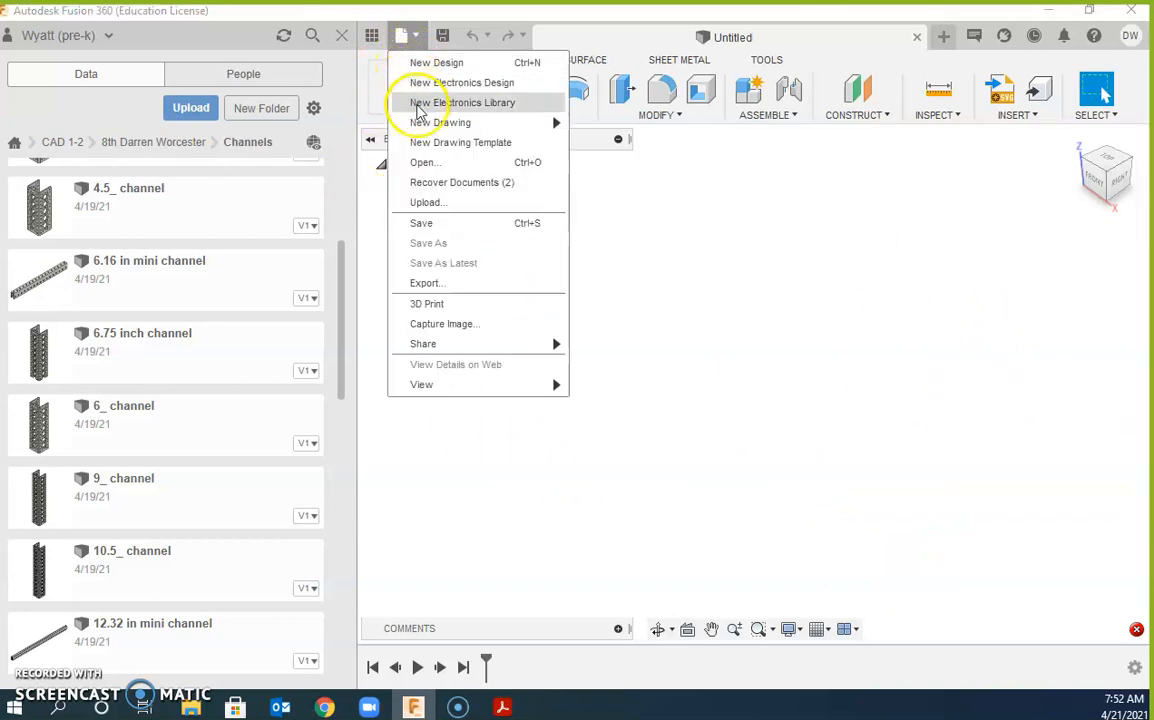
pyautogui.click(440, 227)
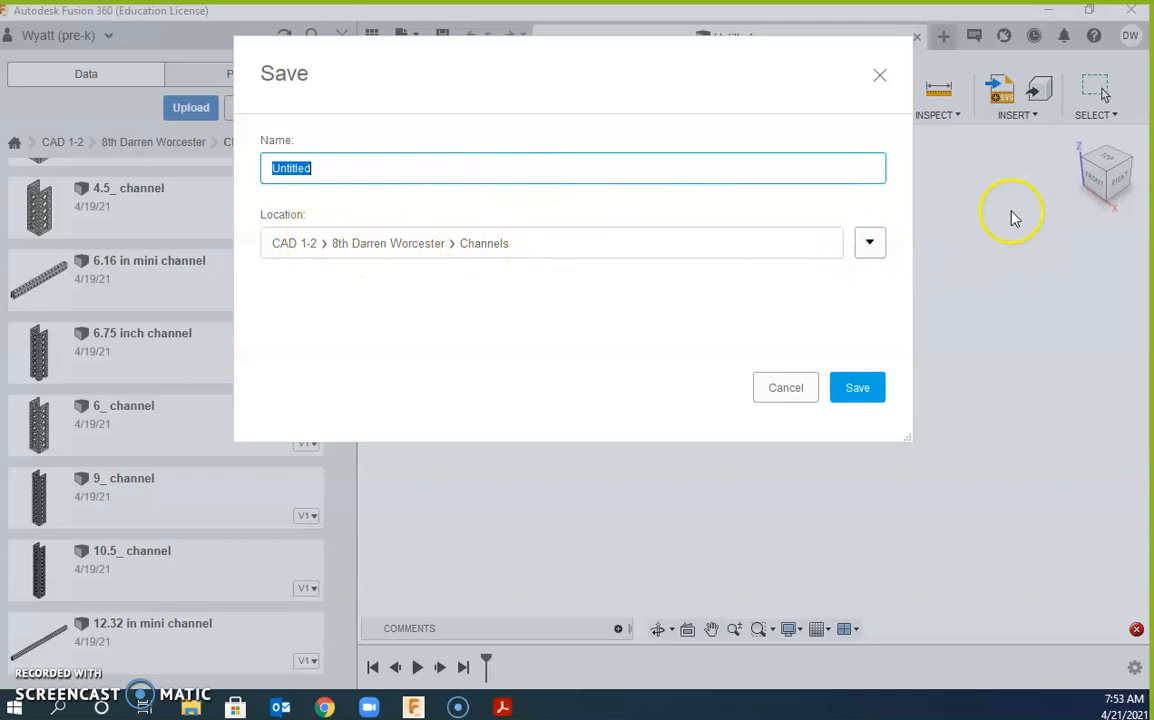
pyautogui.click(870, 244)
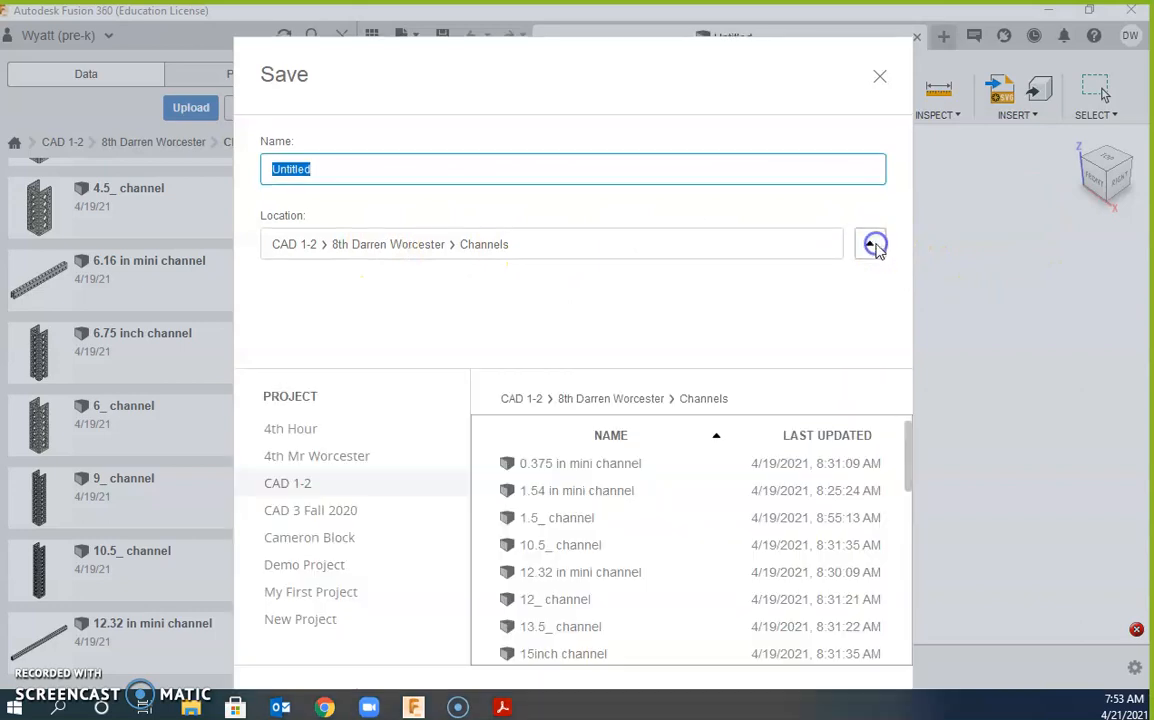
pyautogui.click(290, 485)
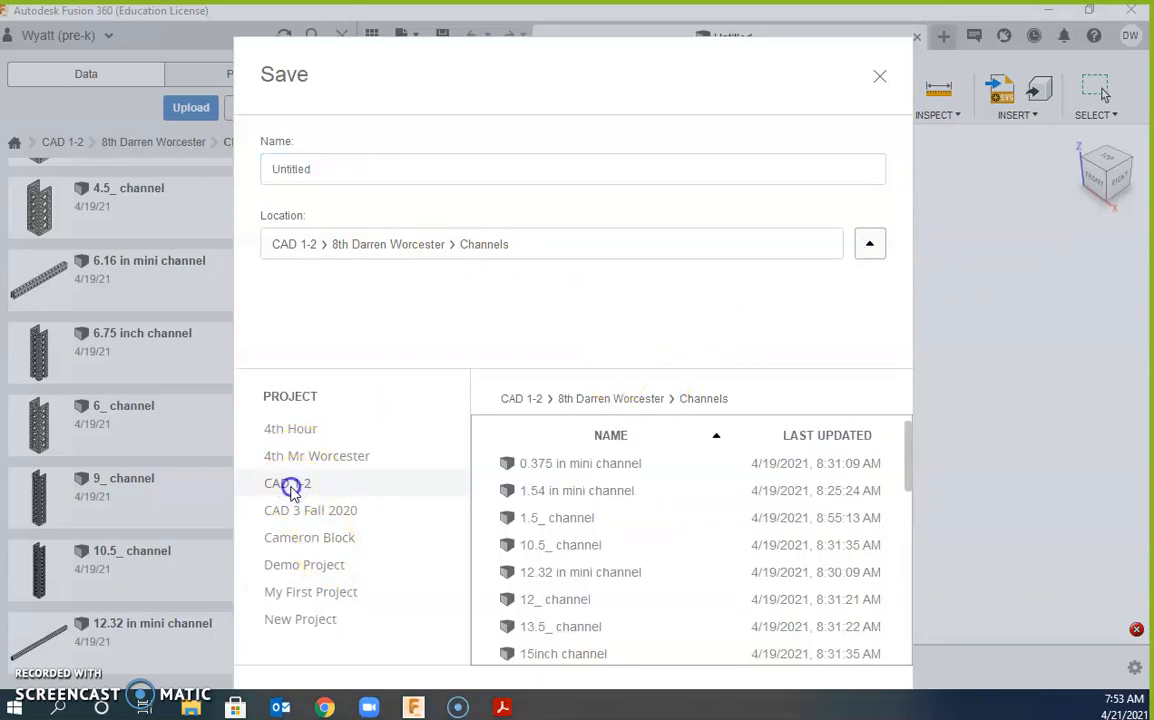
pyautogui.click(311, 509)
pyautogui.click(290, 484)
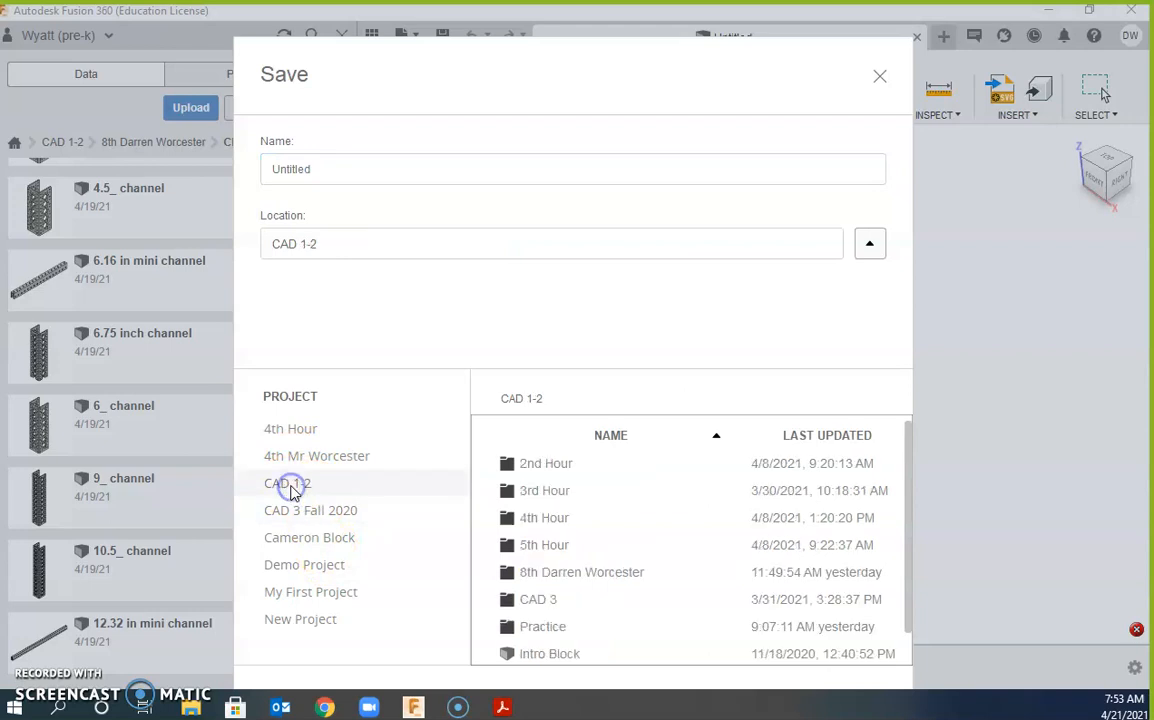
pyautogui.doubleClick(560, 576)
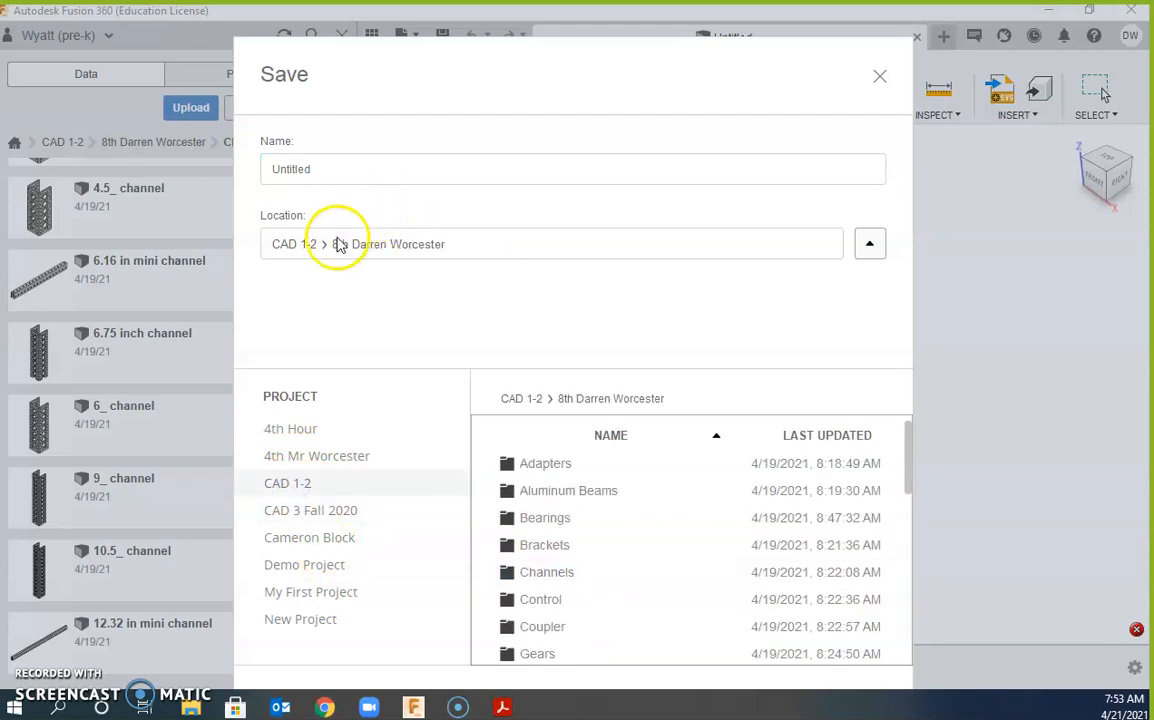
# Step: Name the design '2nd Practice Robot' followed by the student's name, and save it
pyautogui.click(322, 168)
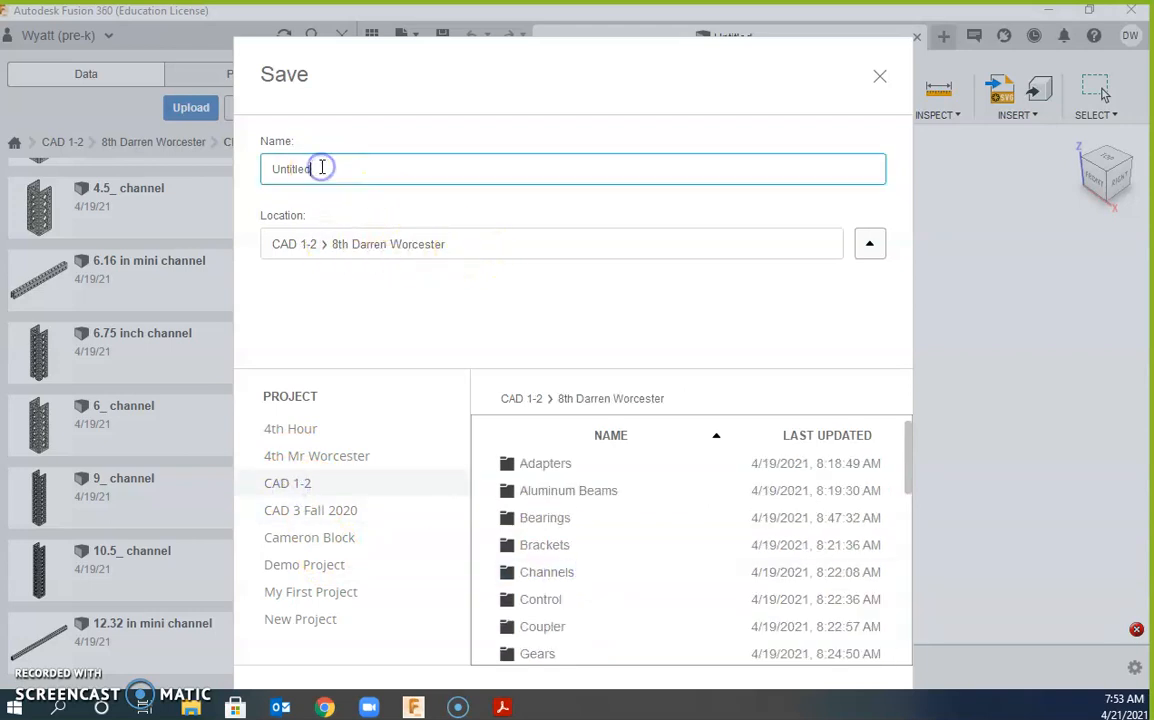
pyautogui.moveTo(348, 164); pyautogui.dragTo(227, 157)
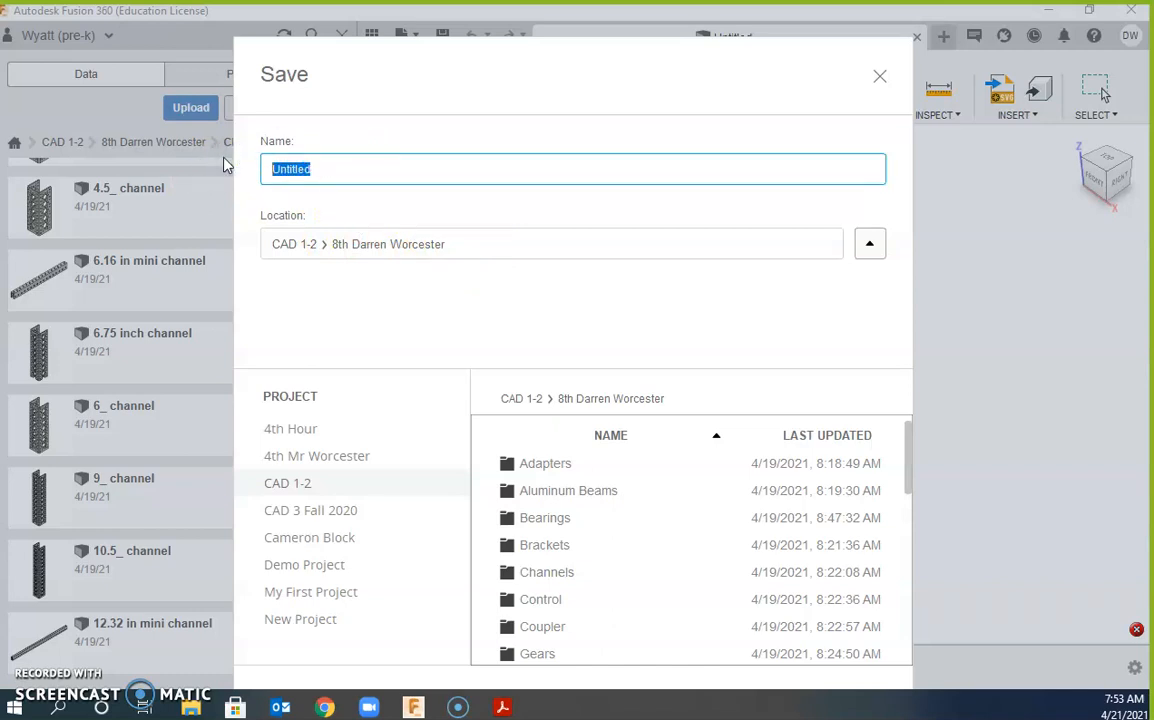
pyautogui.write('2nd Practice robot')
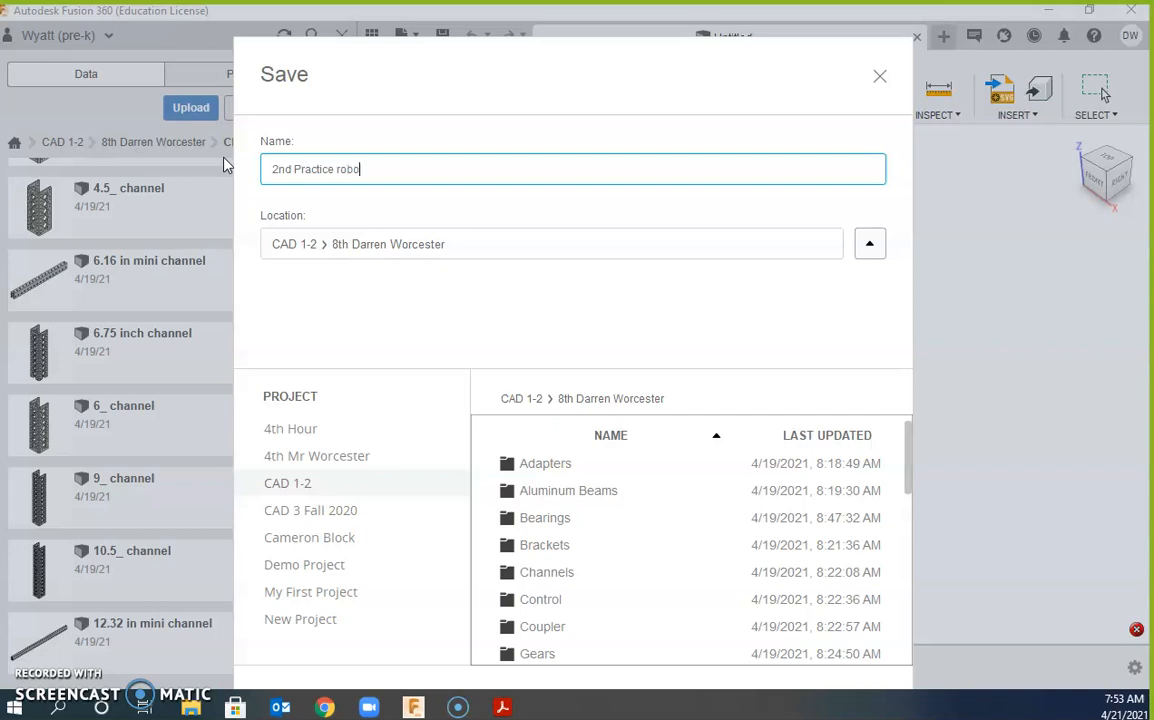
pyautogui.press('BackSpace')
pyautogui.press('BackSpace')
pyautogui.press('BackSpace')
pyautogui.press('BackSpace')
pyautogui.press('BackSpace')
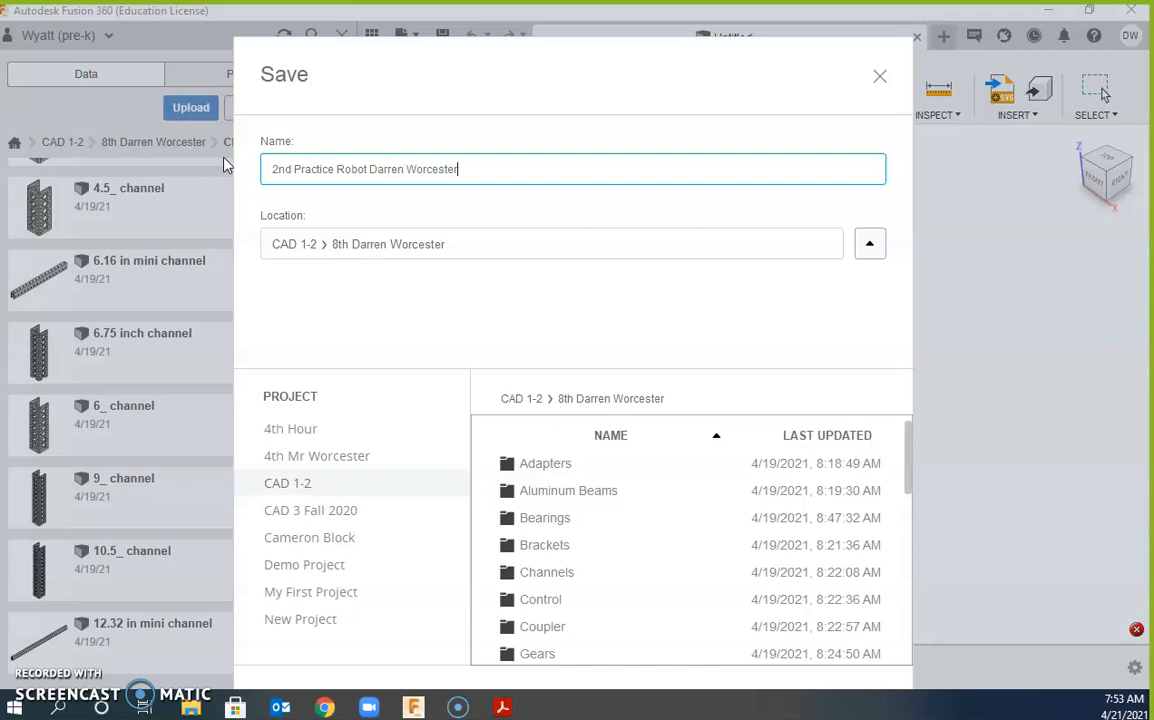
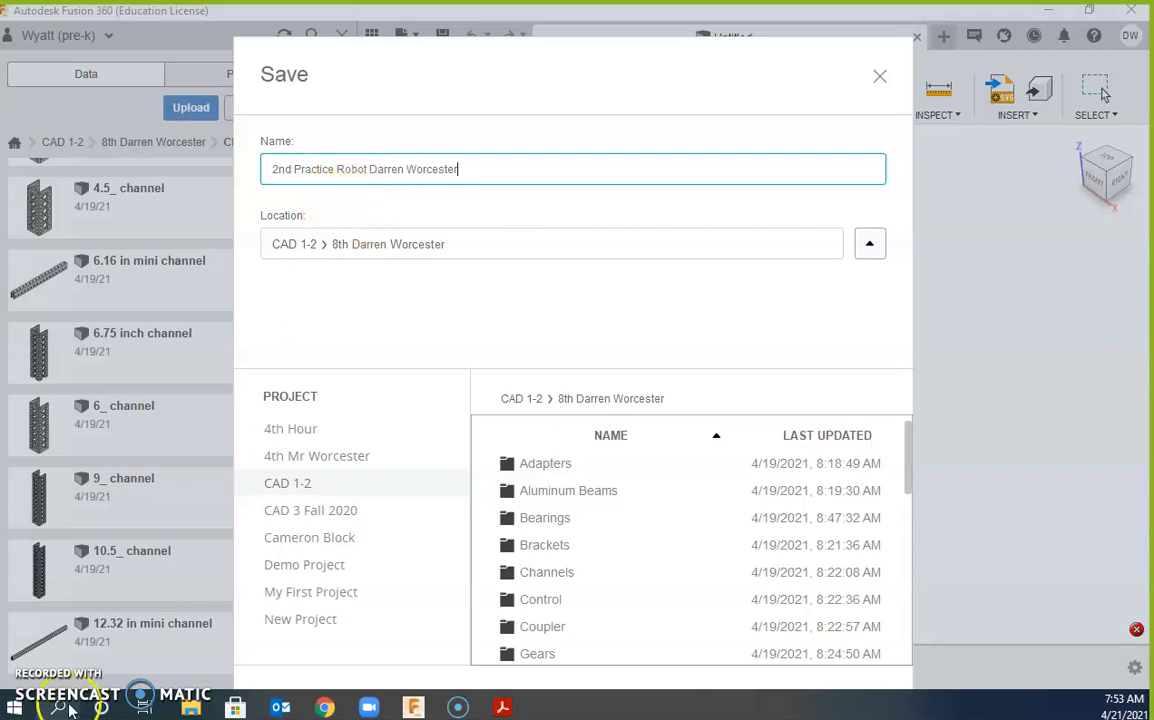
pyautogui.scroll(-3, 860, 440)
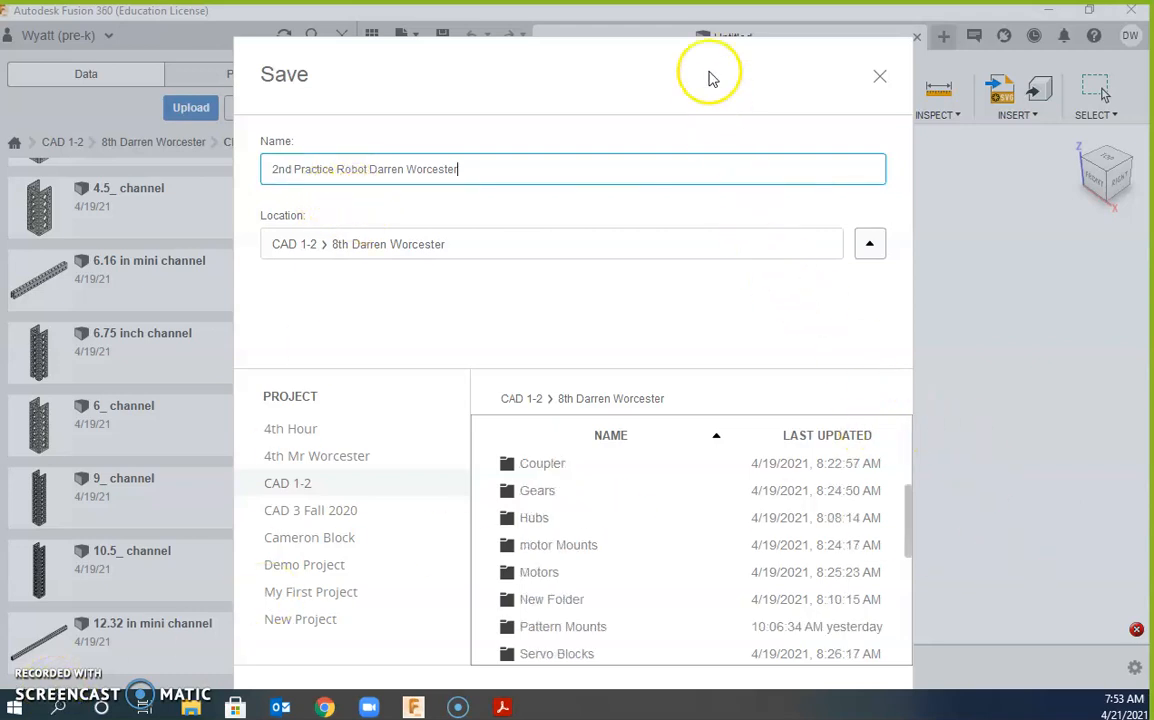
pyautogui.moveTo(700, 47); pyautogui.dragTo(700, 30)
pyautogui.click(858, 661)
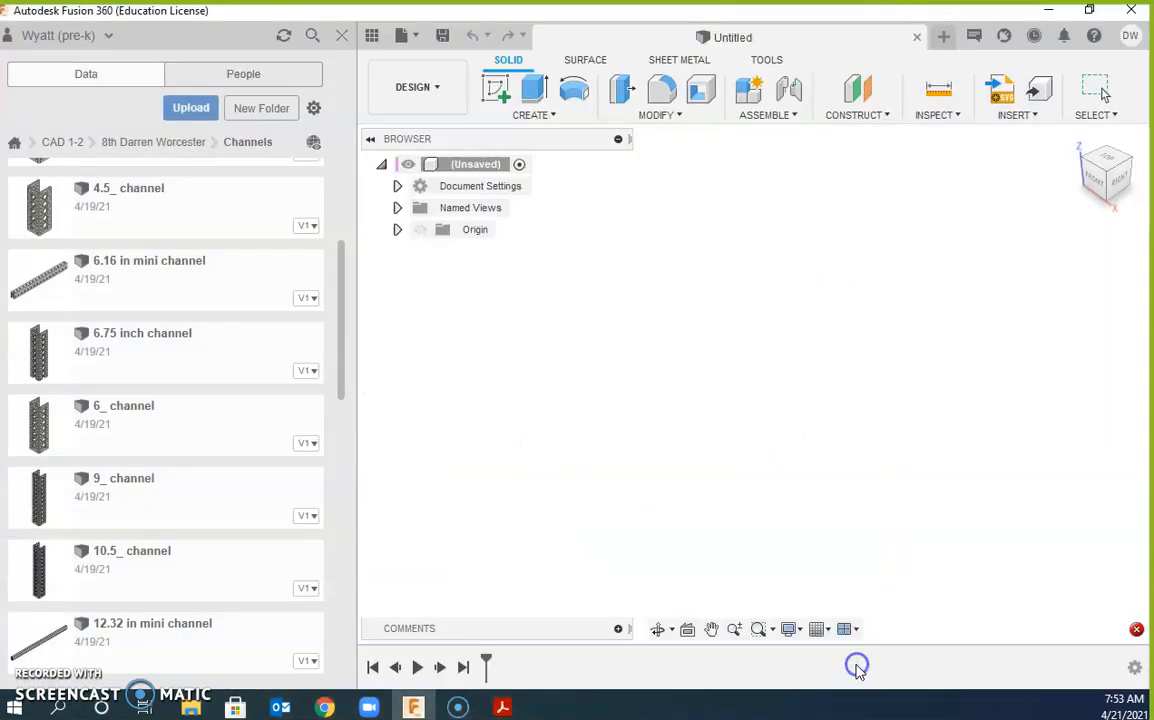
# Step: Insert the 9_ channel and rotate it 90° about Y so it lies horizontally
pyautogui.moveTo(46, 500); pyautogui.dragTo(713, 404)
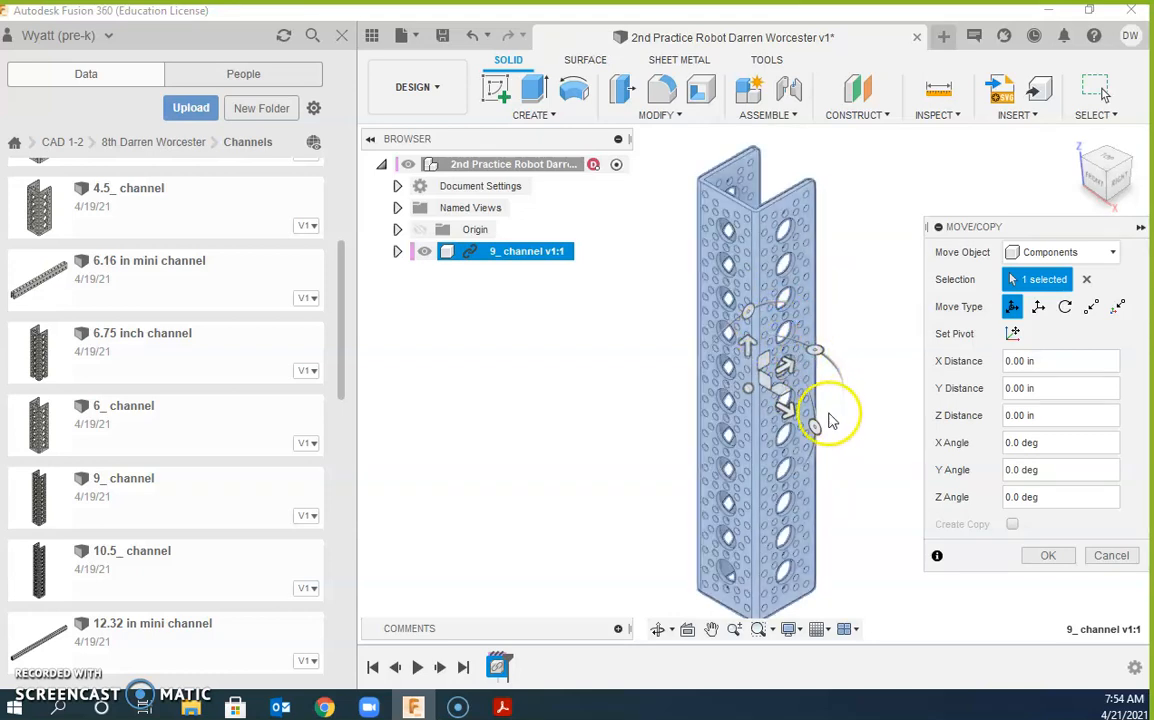
pyautogui.moveTo(814, 432); pyautogui.dragTo(738, 504)
pyautogui.moveTo(793, 561); pyautogui.dragTo(675, 533, button='middle')
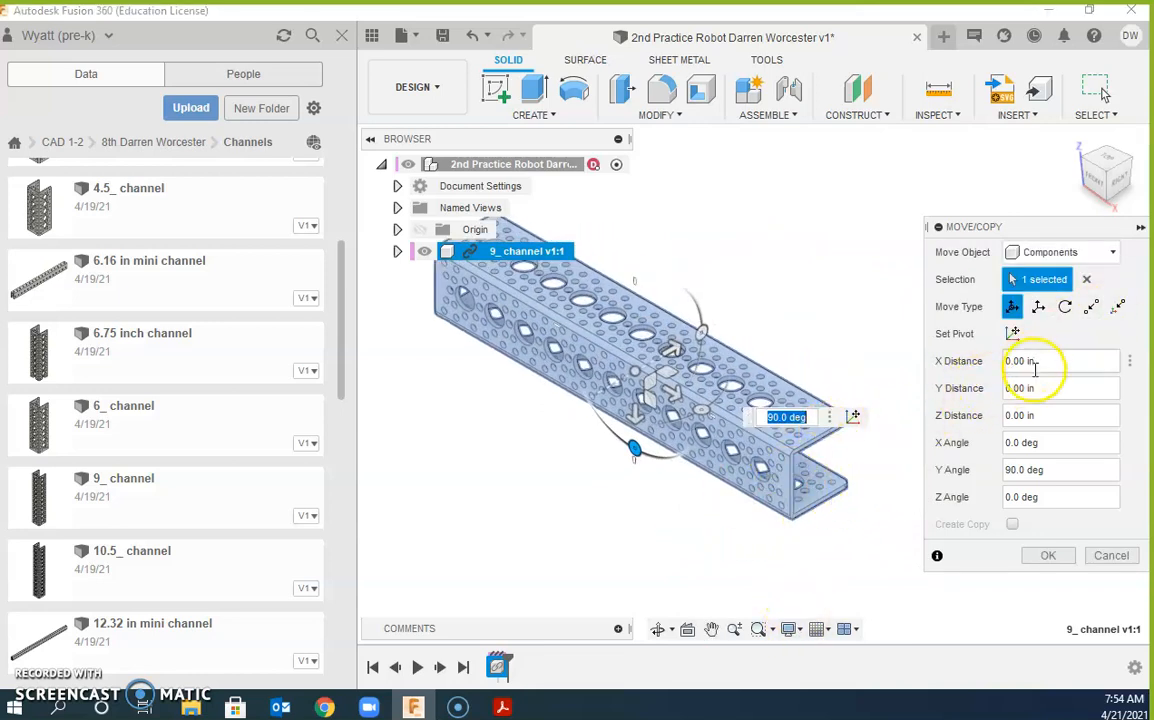
pyautogui.click(1046, 560)
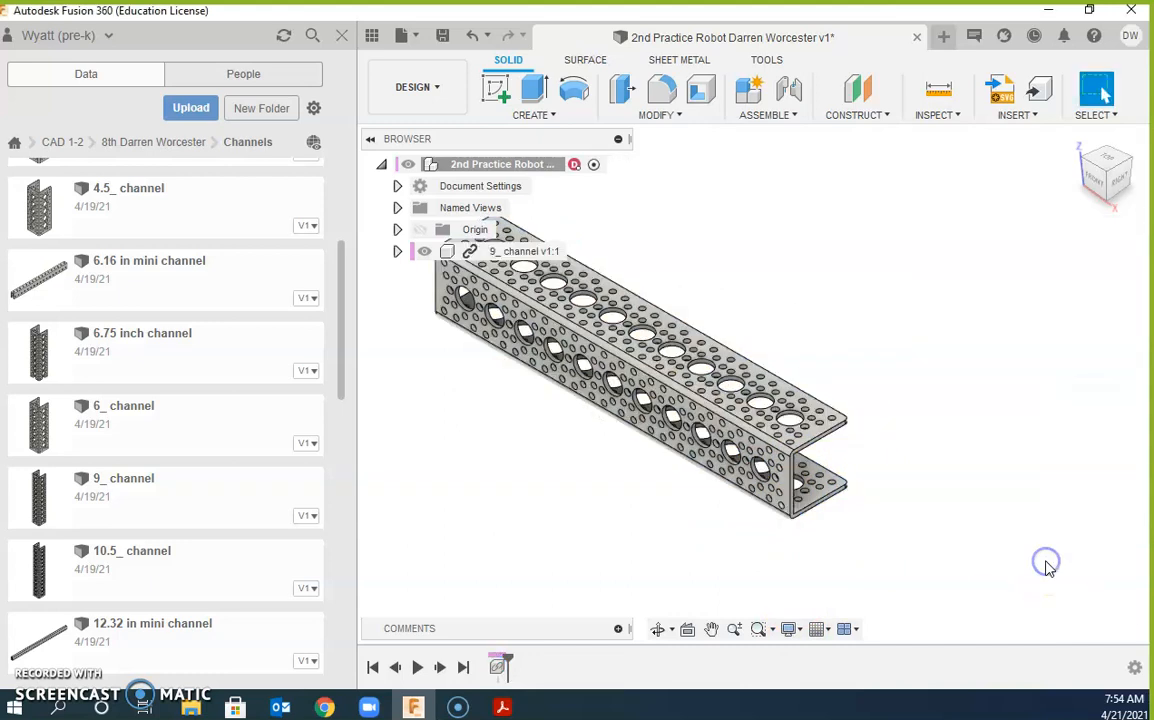
# Step: Dismiss the unused Upload dialog, recentre the view, and scroll the Channels list toward the 12_ channel
pyautogui.click(836, 503)
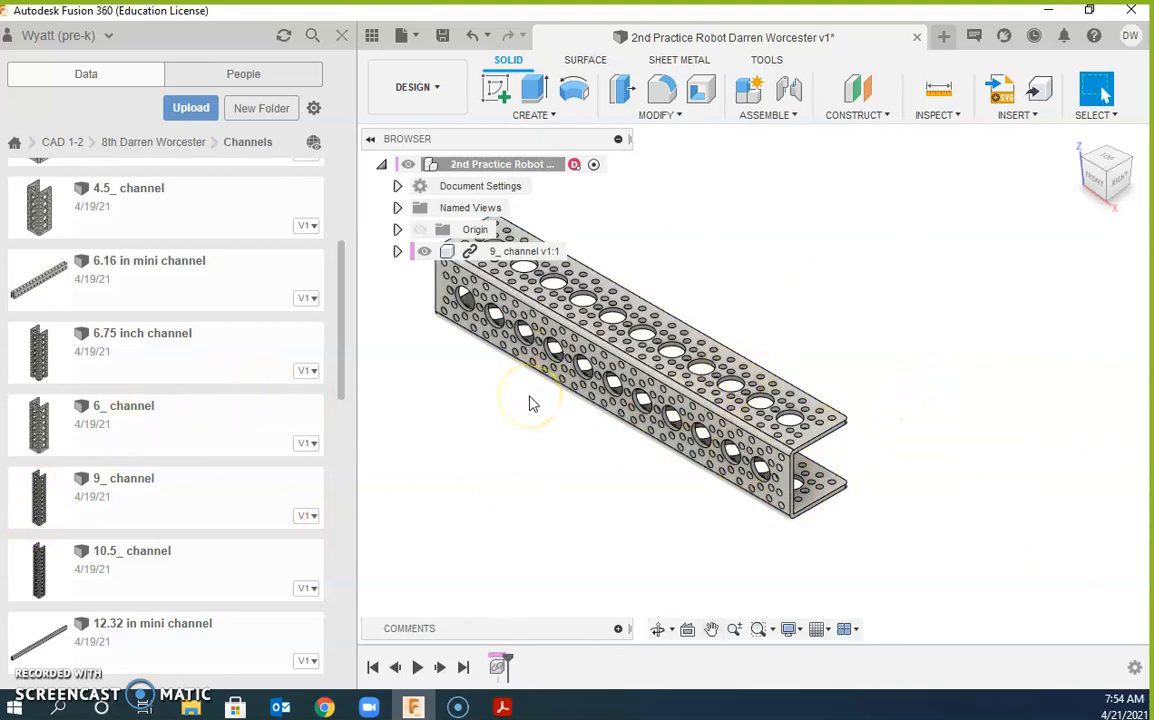
pyautogui.rightClick(128, 500)
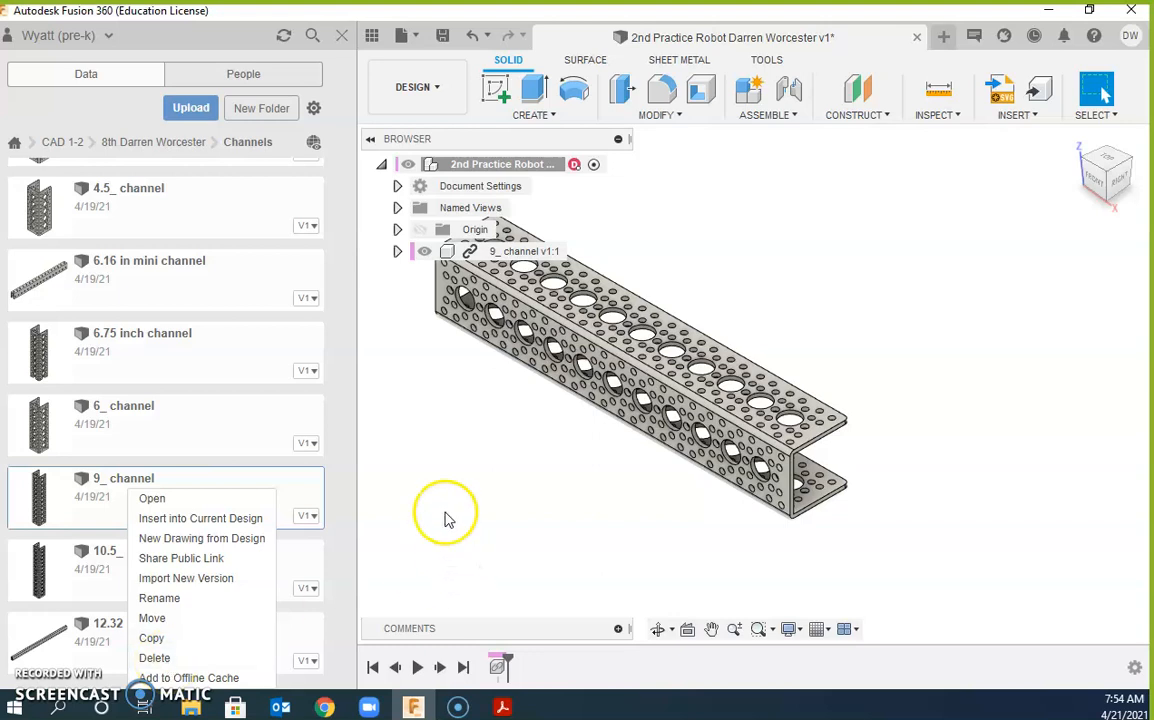
pyautogui.click(190, 110)
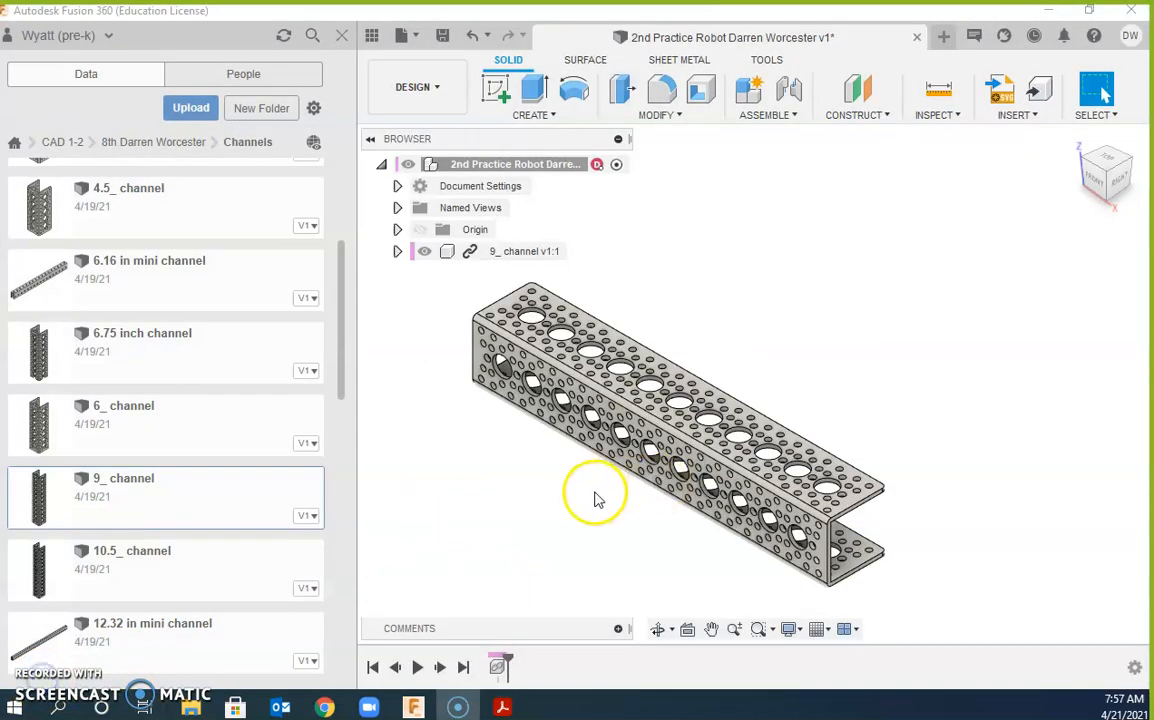
pyautogui.moveTo(520, 502); pyautogui.dragTo(631, 465, button='middle')
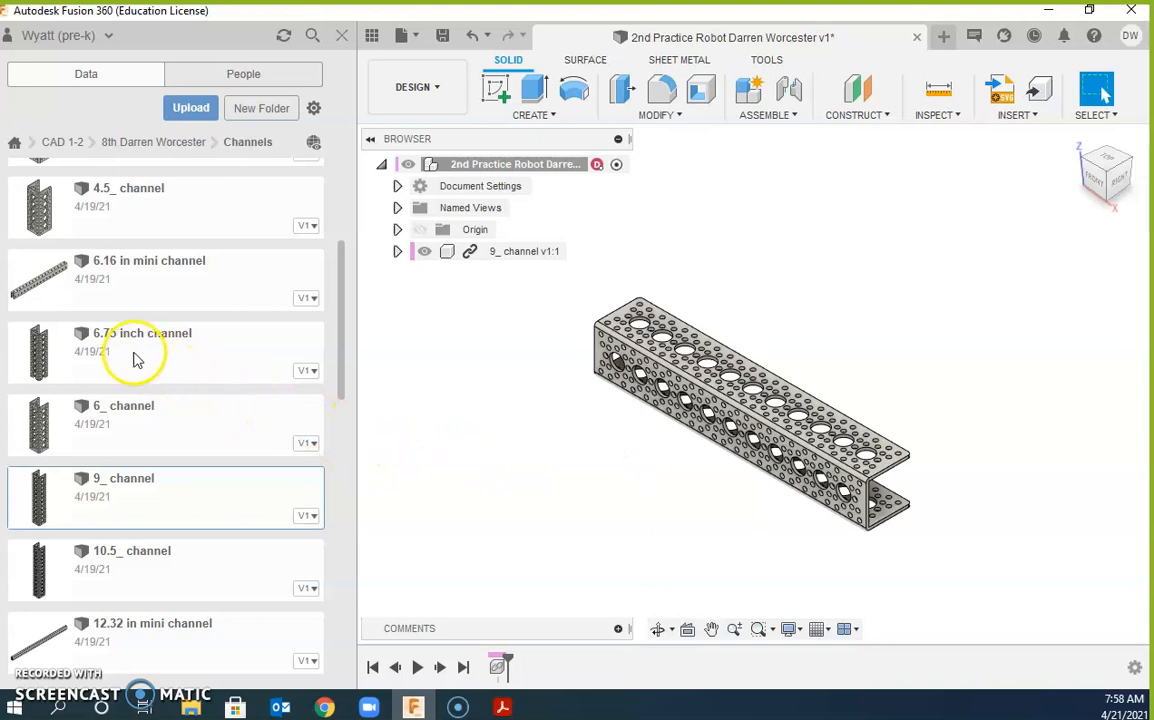
pyautogui.scroll(-3, 137, 360)
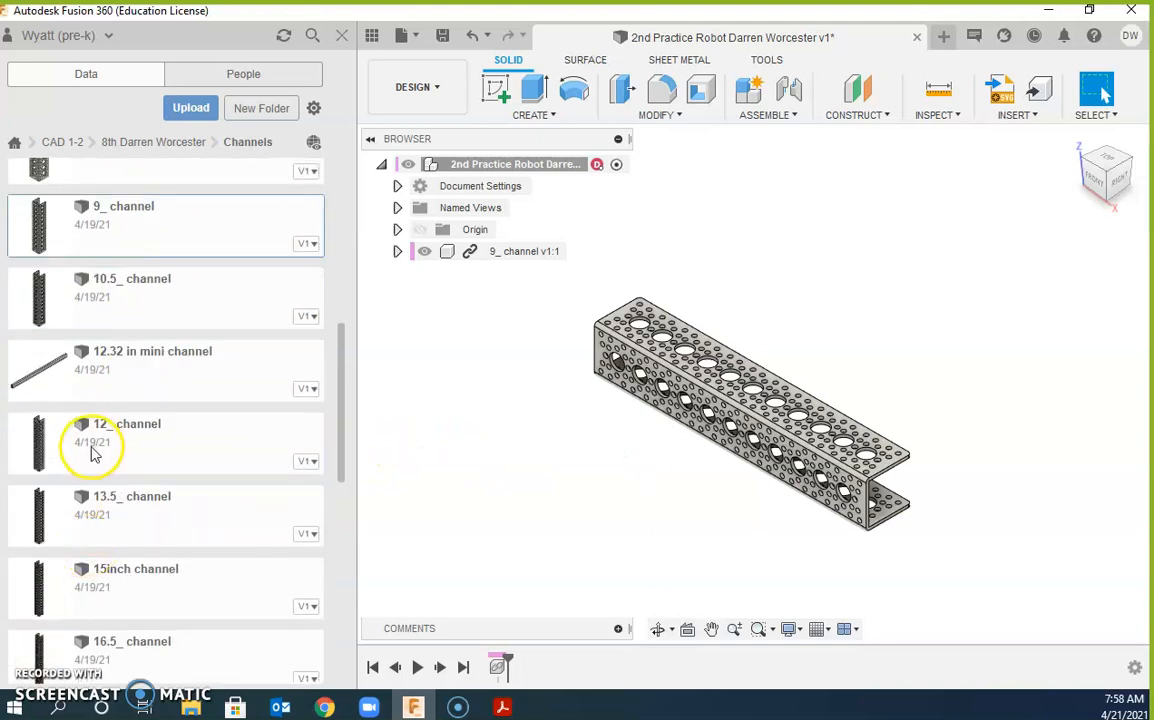
# Step: Insert the 12_ channel, rotate it 90° and shift it -1.00 in to meet the 9_ channel
pyautogui.moveTo(67, 445); pyautogui.dragTo(557, 465)
pyautogui.moveTo(608, 461); pyautogui.dragTo(803, 483, button='middle')
pyautogui.moveTo(759, 443); pyautogui.dragTo(640, 431, button='middle')
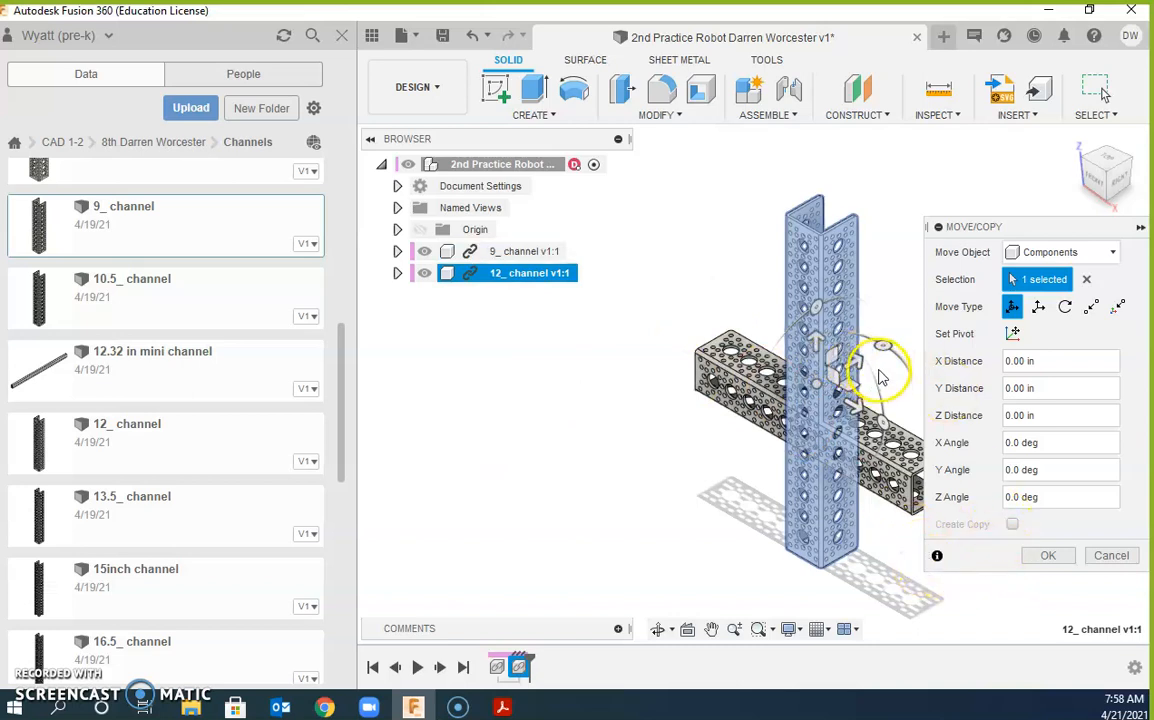
pyautogui.moveTo(881, 377); pyautogui.dragTo(818, 327)
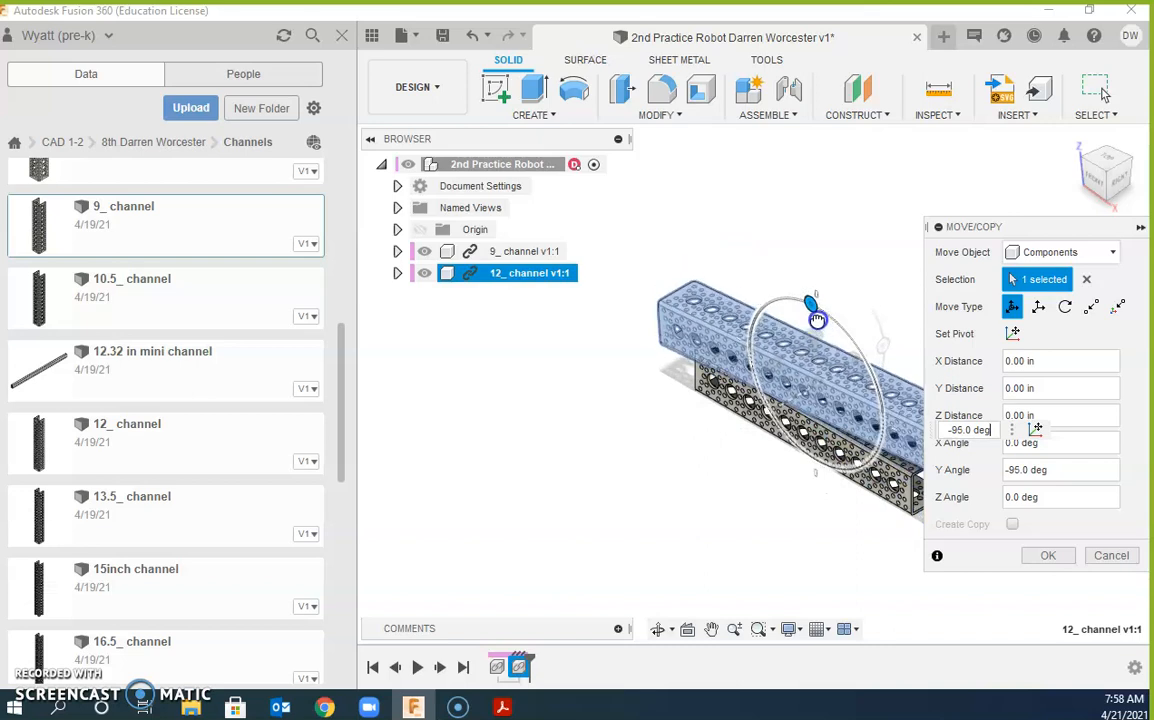
pyautogui.moveTo(817, 319); pyautogui.dragTo(770, 425)
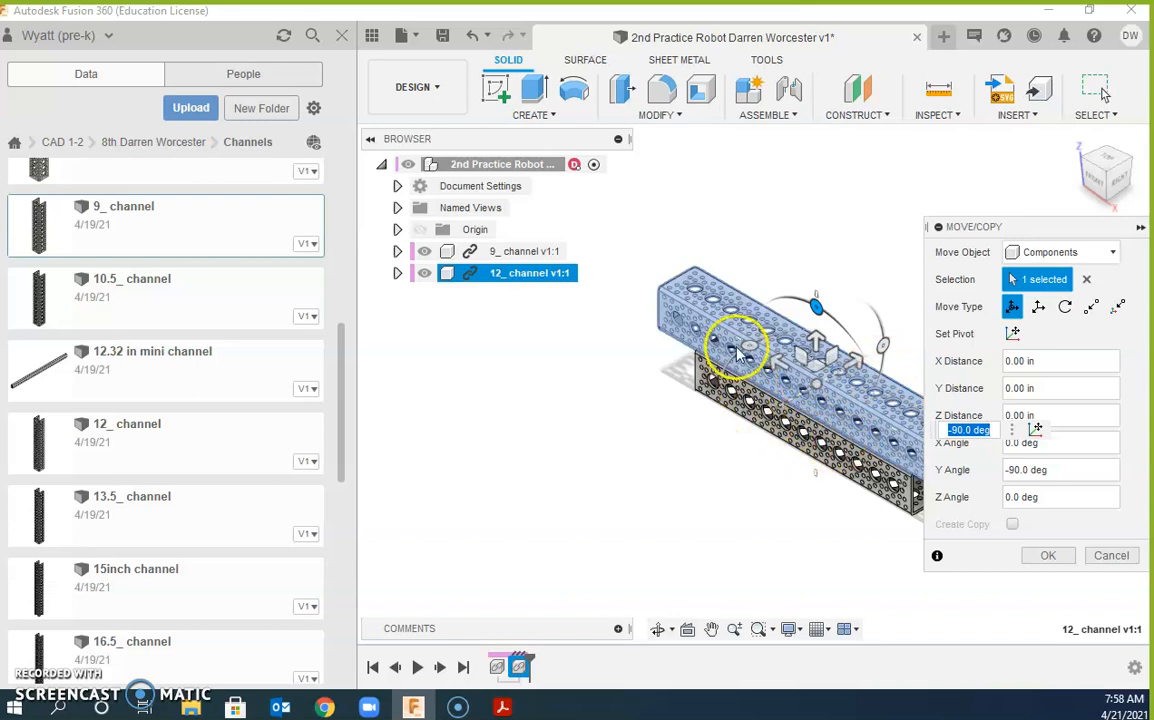
pyautogui.moveTo(748, 347); pyautogui.dragTo(741, 428)
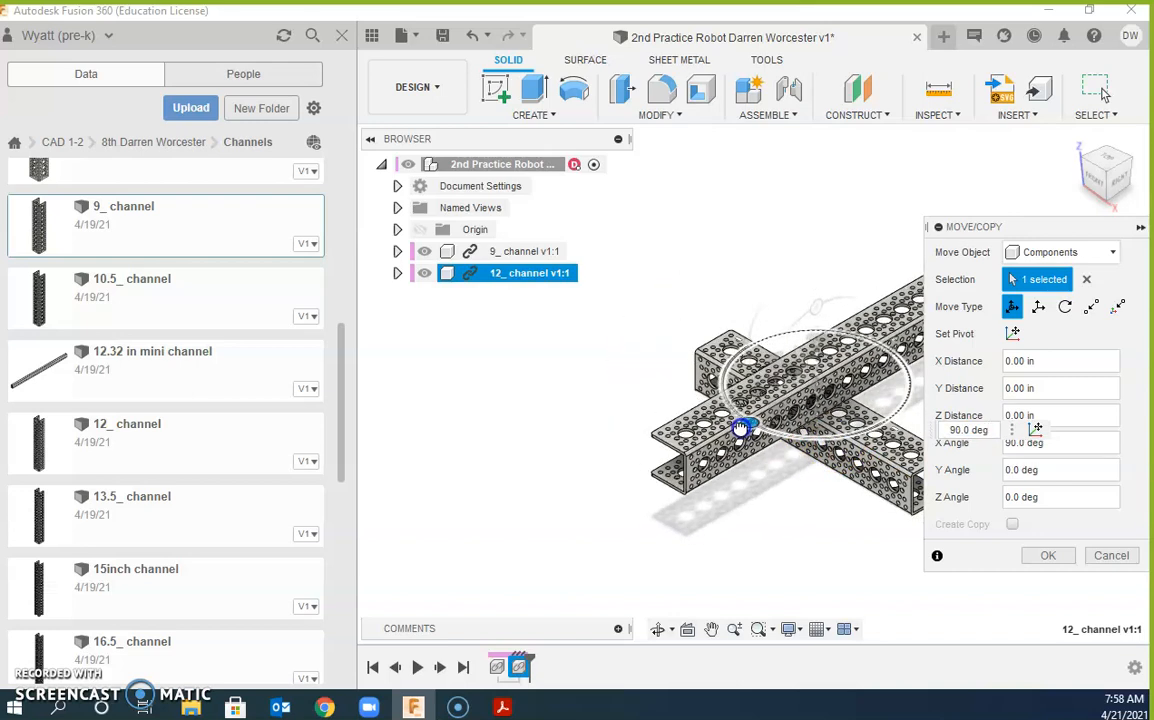
pyautogui.moveTo(811, 347); pyautogui.dragTo(565, 358)
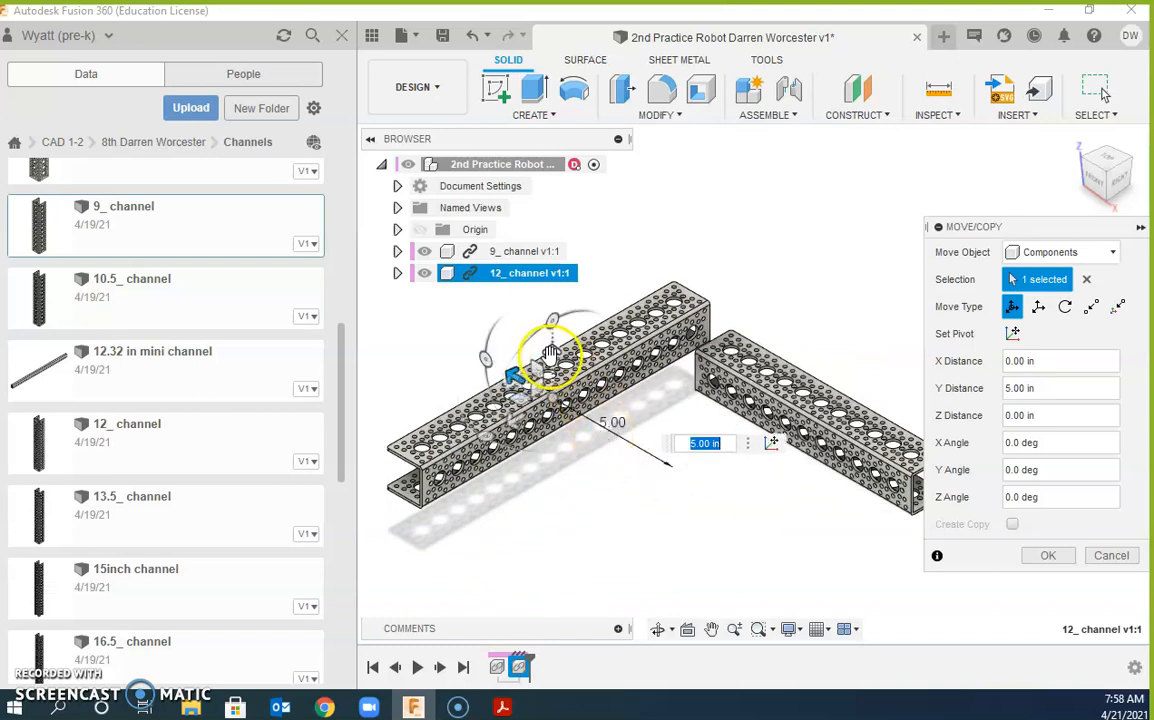
pyautogui.moveTo(546, 368)
pyautogui.mouseDown()
pyautogui.moveTo(549, 353)
pyautogui.moveTo(551, 380)
pyautogui.mouseUp()
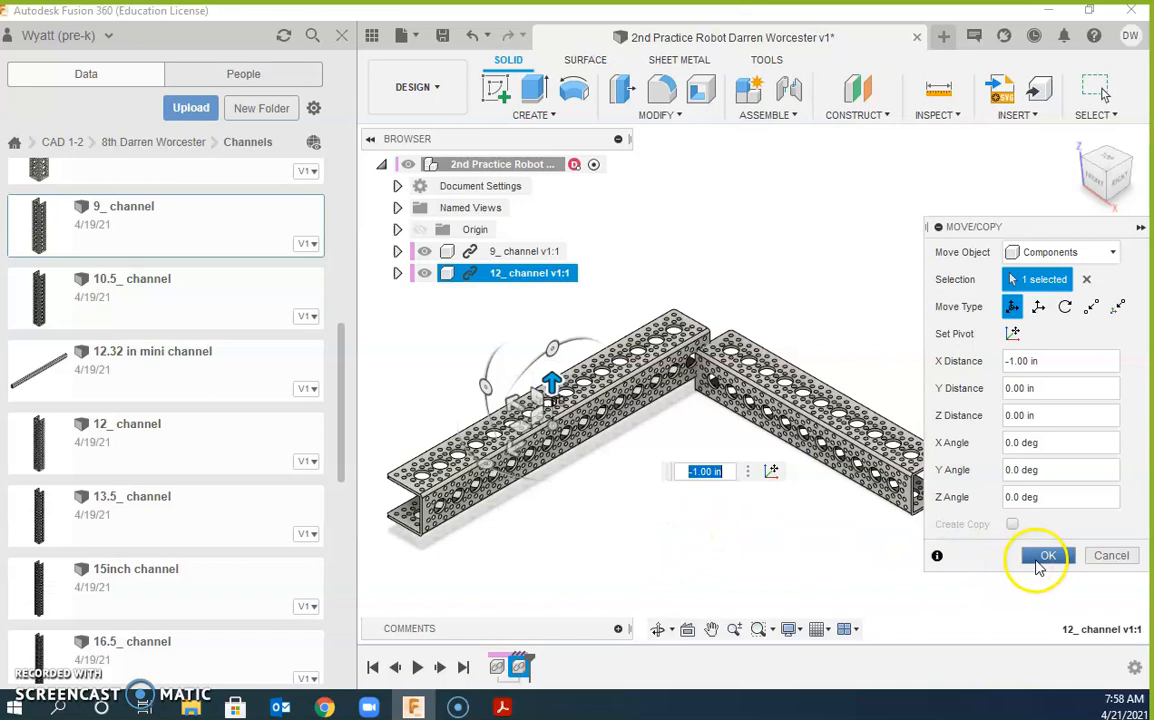
pyautogui.click(1048, 557)
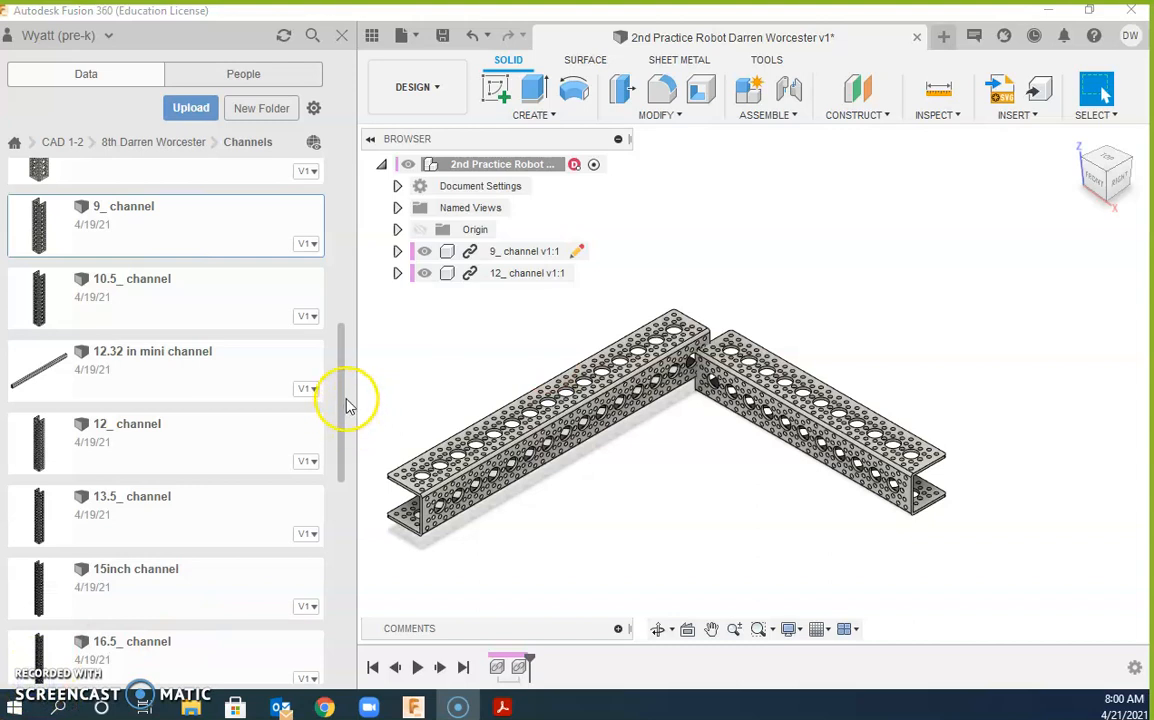
# Step: Go up to the parts folder and open Brackets to show the 90 degree angle bracket
pyautogui.click(158, 144)
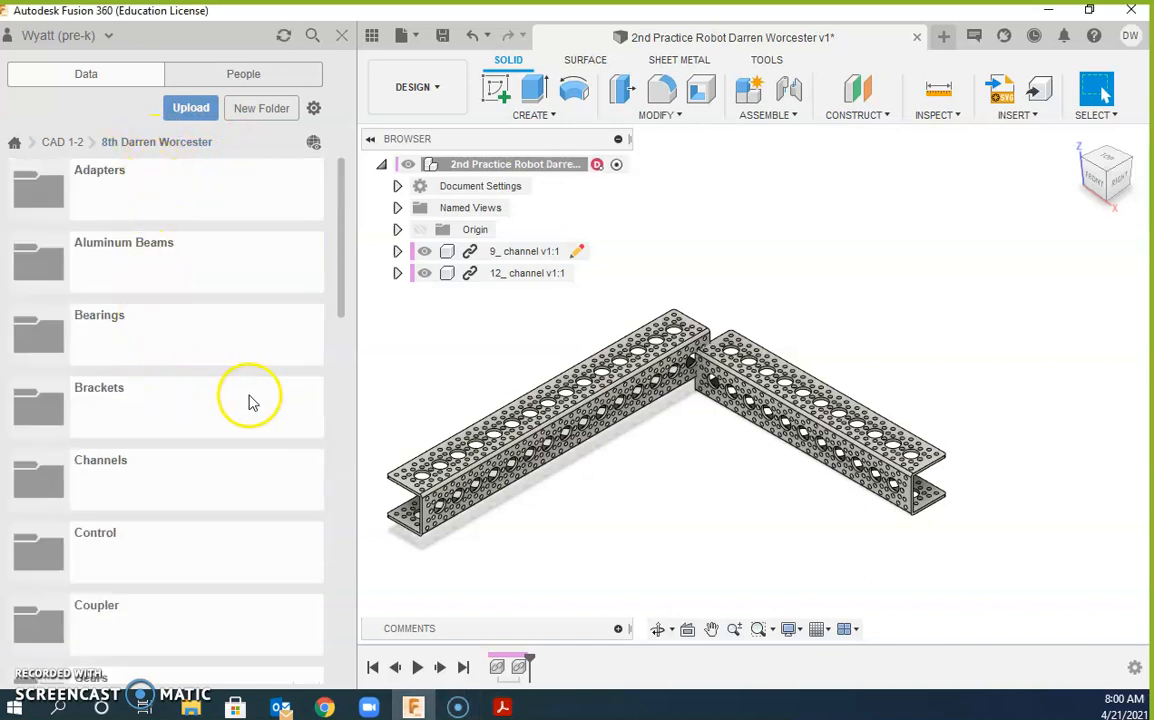
pyautogui.click(45, 410)
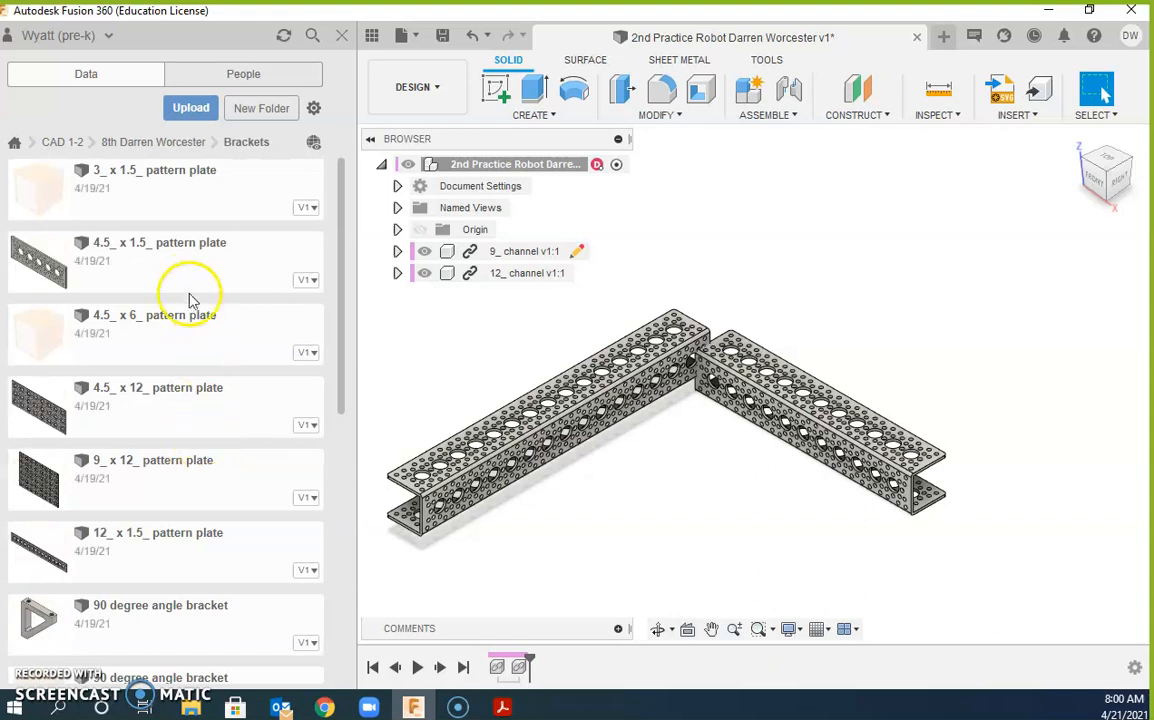
pyautogui.scroll(-5, 172, 270)
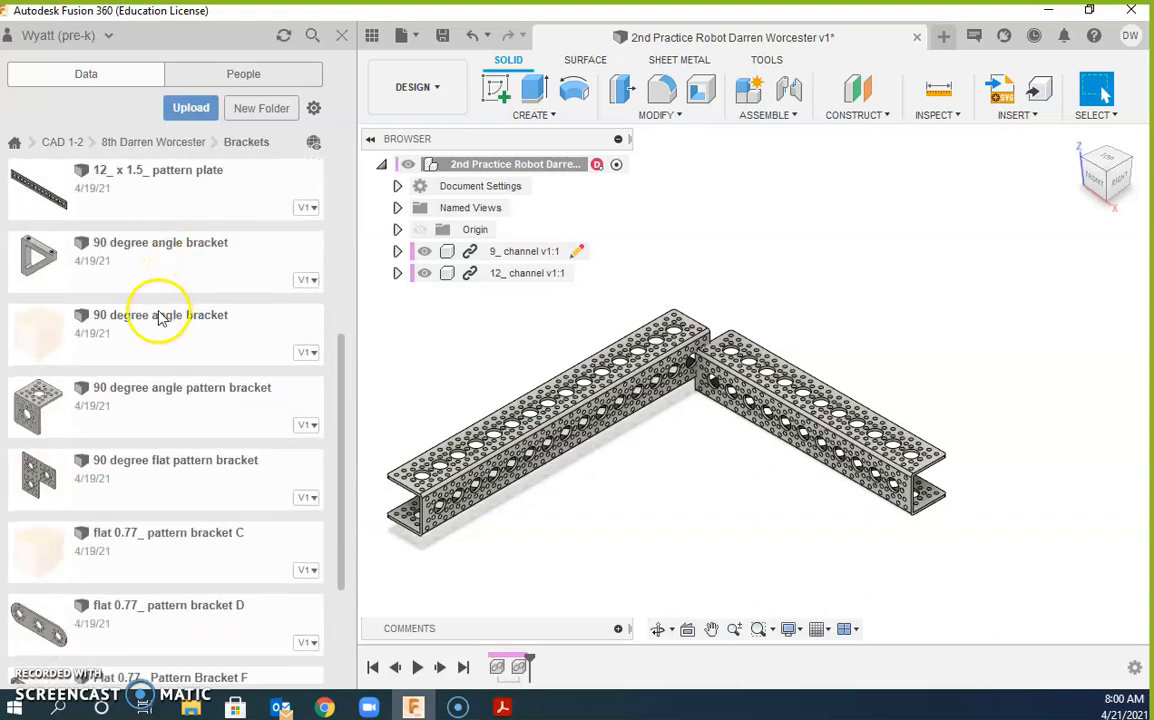
pyautogui.scroll(1, 168, 358)
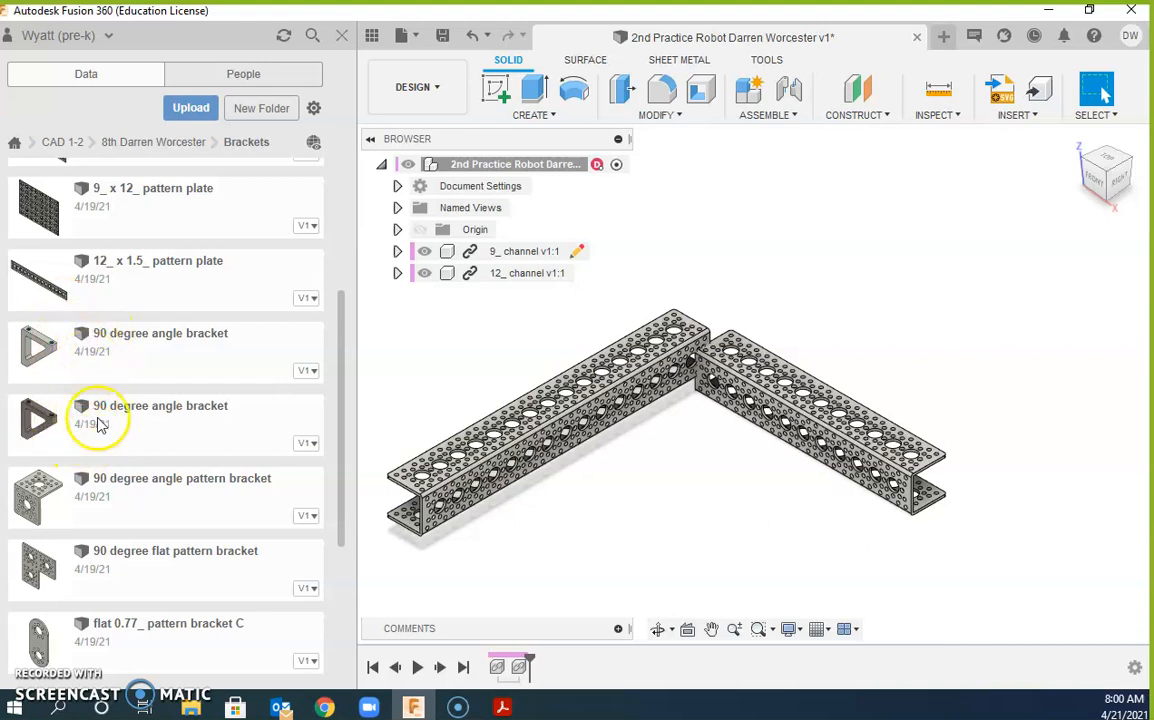
# Step: Insert the 90 degree angle bracket, rotate it -90° about X and move it -1 in along X
pyautogui.moveTo(95, 355); pyautogui.dragTo(637, 438)
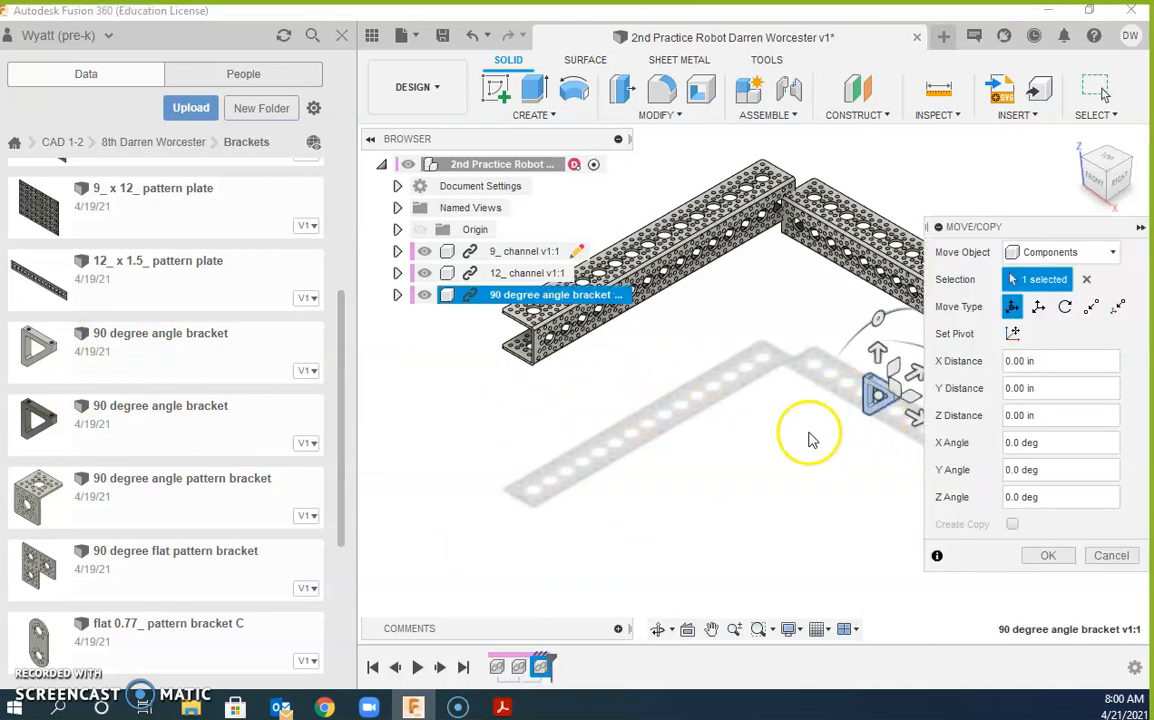
pyautogui.moveTo(806, 438); pyautogui.dragTo(688, 455, button='middle')
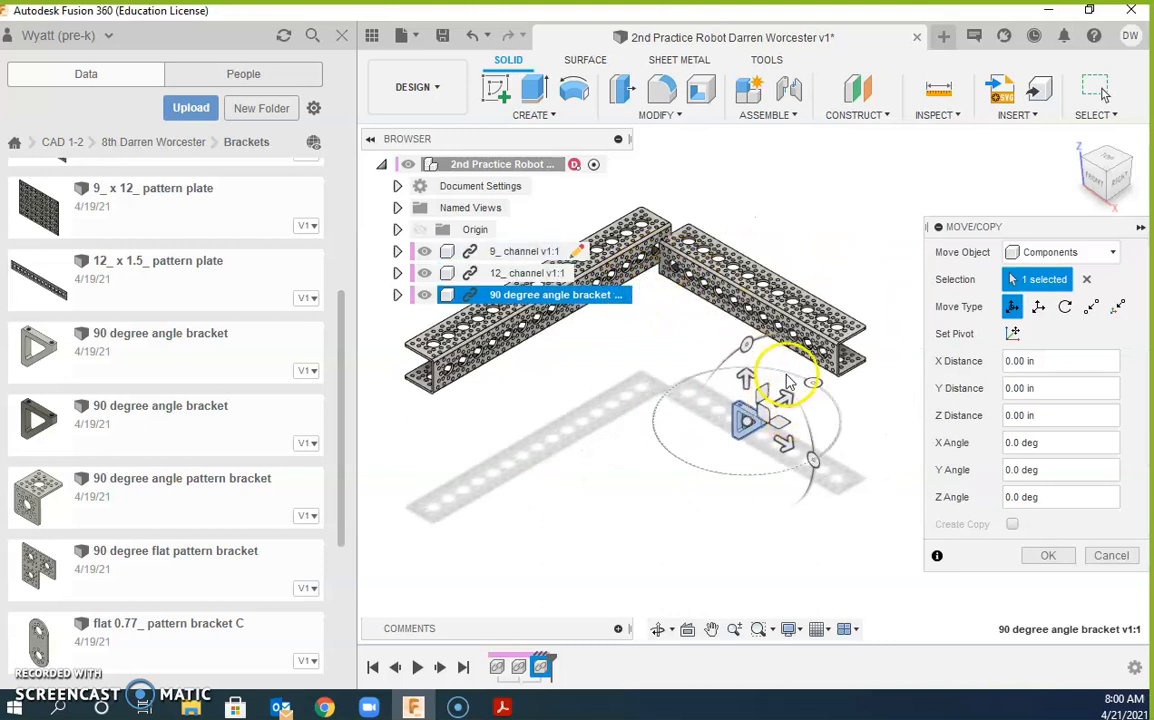
pyautogui.moveTo(745, 341); pyautogui.dragTo(815, 380)
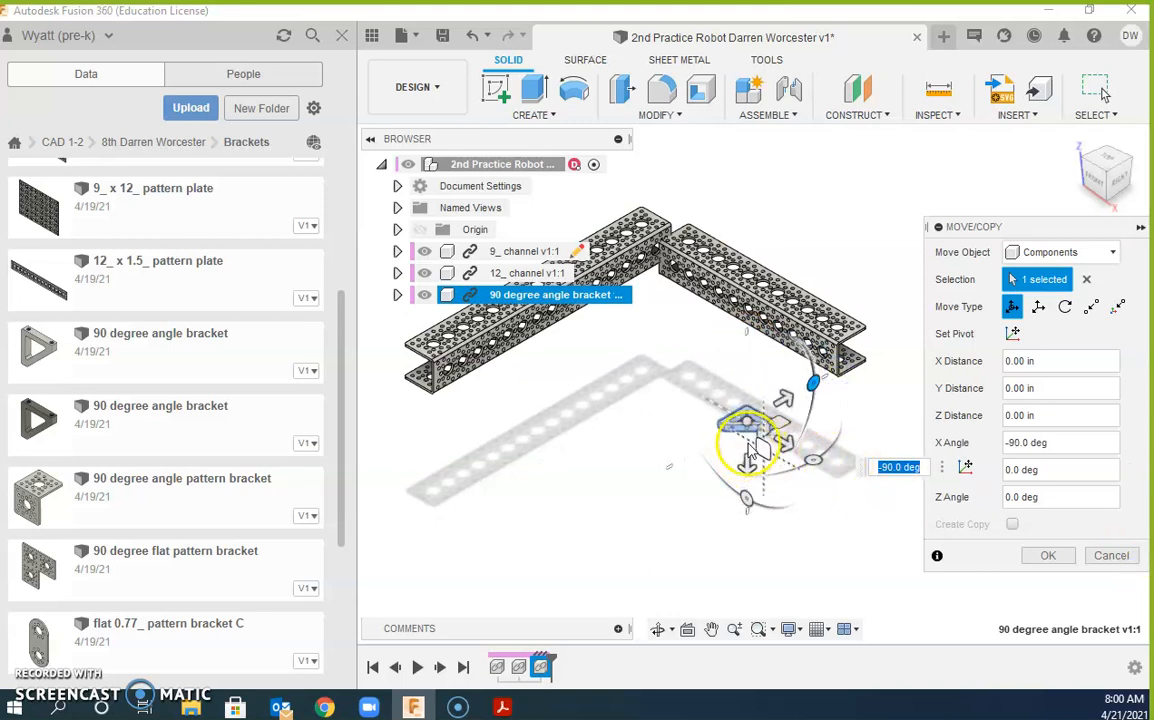
pyautogui.moveTo(712, 408); pyautogui.dragTo(703, 312)
pyautogui.moveTo(707, 357); pyautogui.dragTo(692, 347)
pyautogui.click(1049, 558)
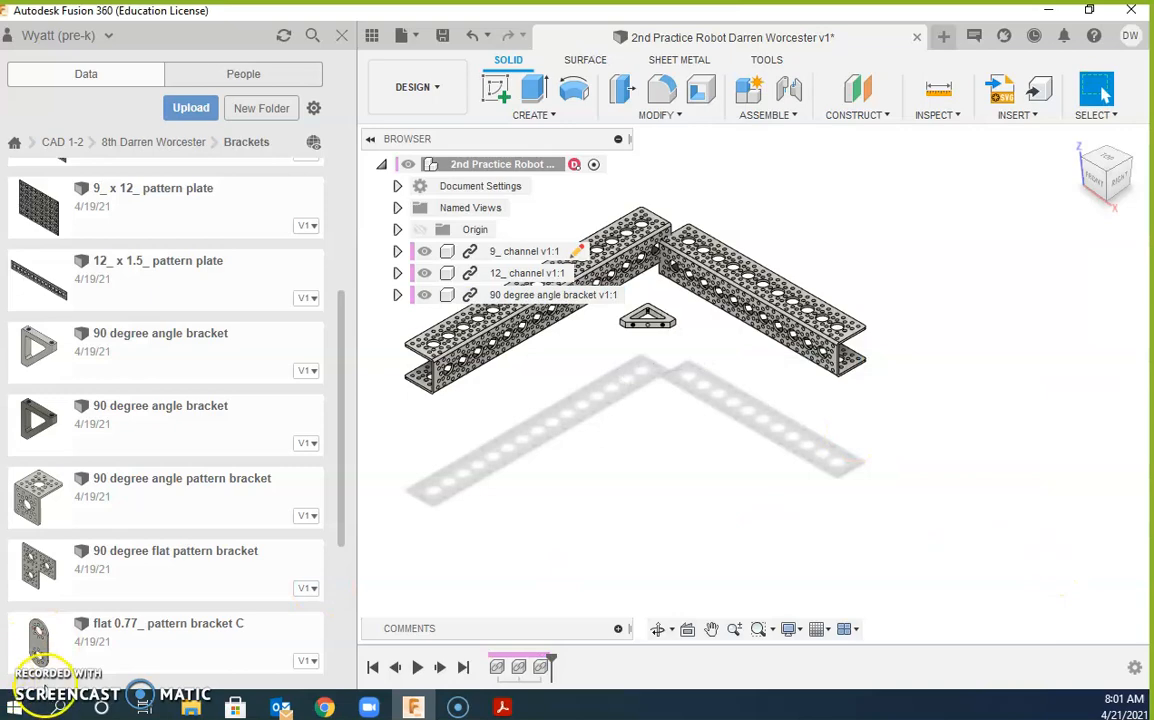
pyautogui.scroll(8, 667, 390)
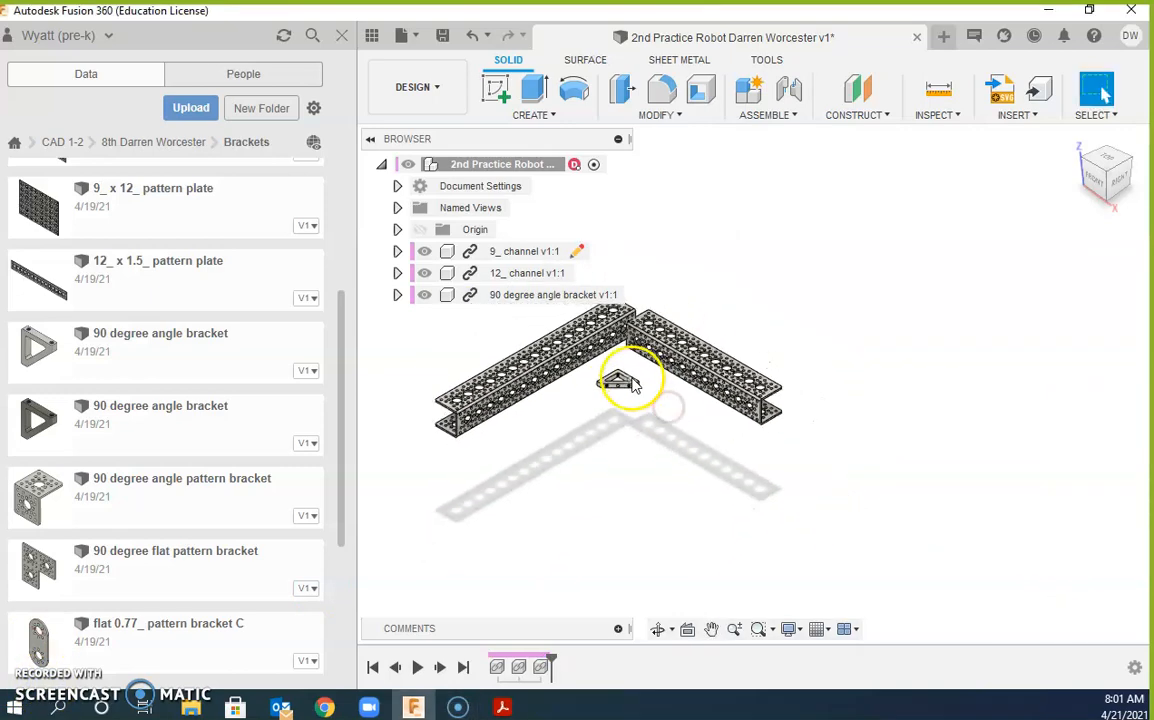
pyautogui.scroll(1, 641, 358)
pyautogui.moveTo(641, 358); pyautogui.dragTo(716, 407, button='middle')
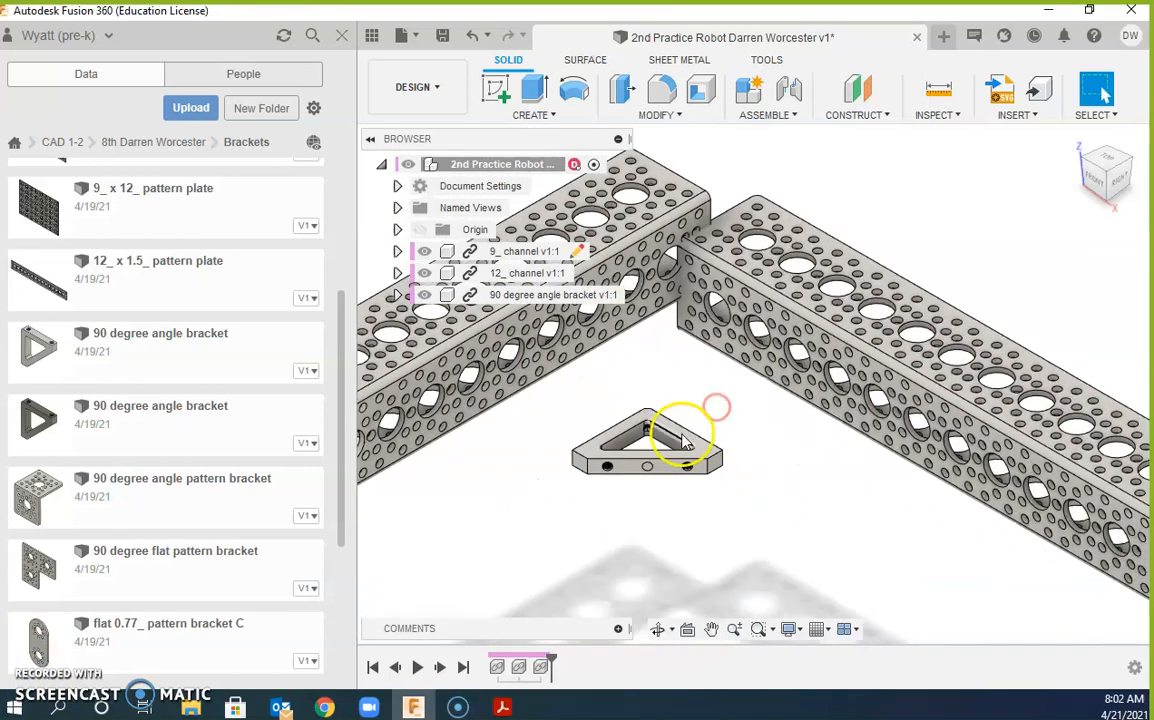
pyautogui.scroll(4, 661, 436)
pyautogui.scroll(2, 660, 433)
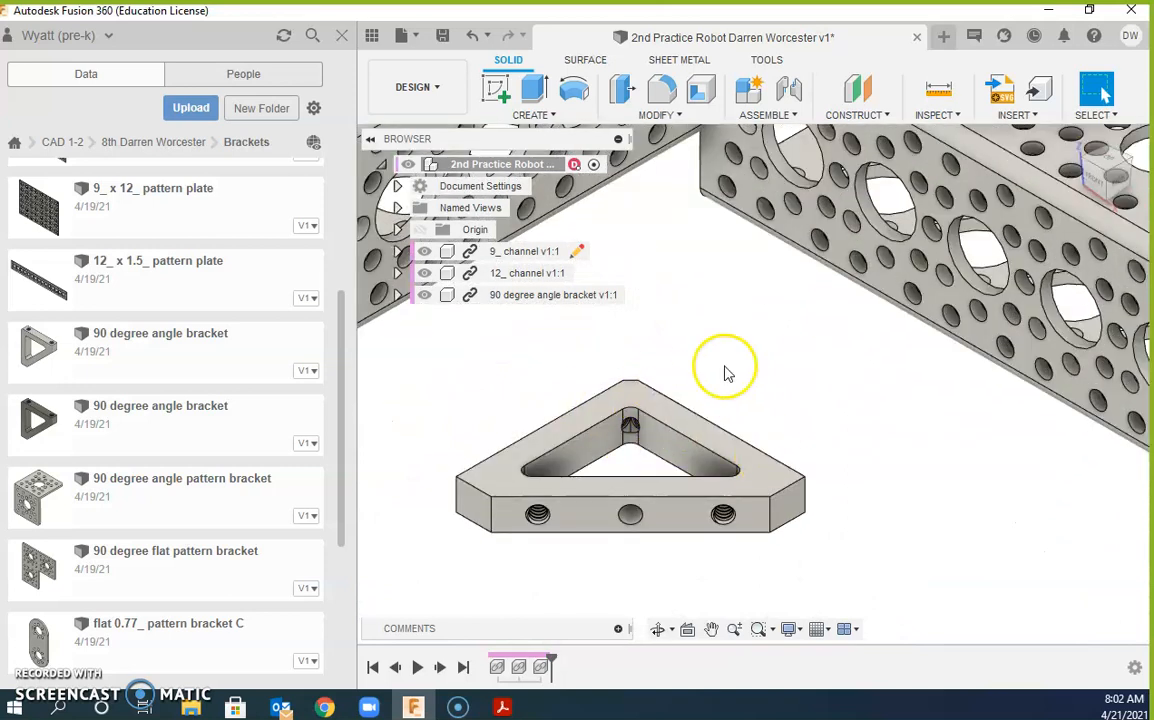
pyautogui.scroll(5, 633, 427)
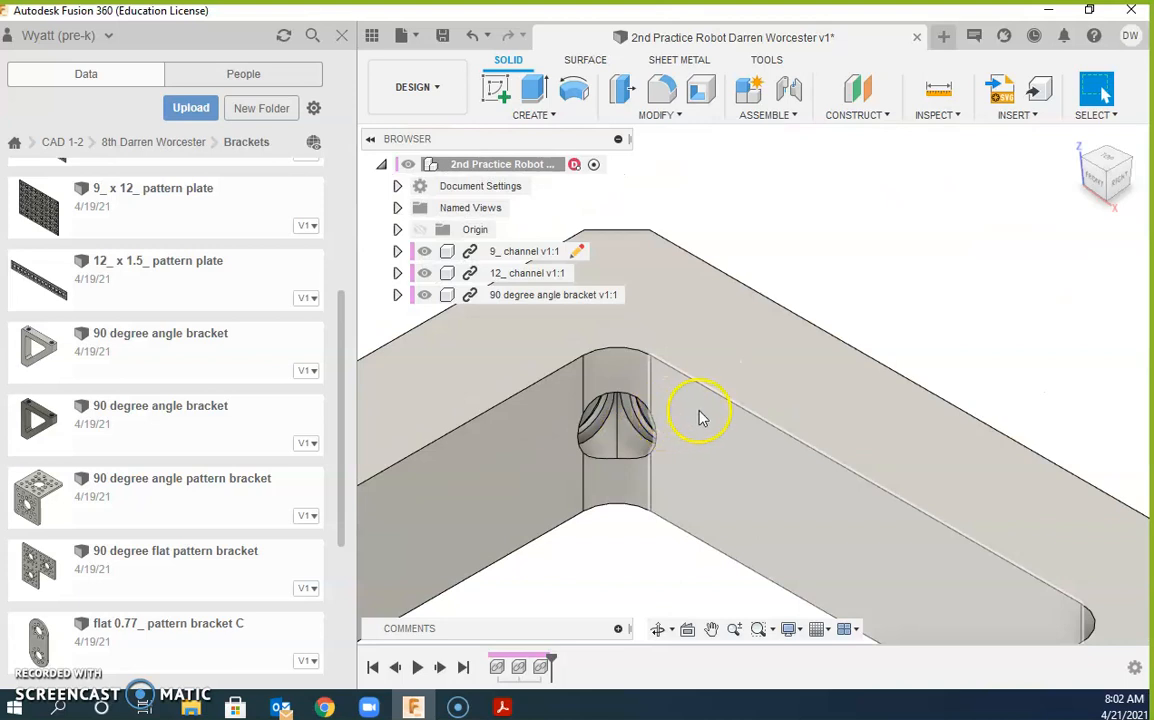
pyautogui.scroll(-6, 700, 418)
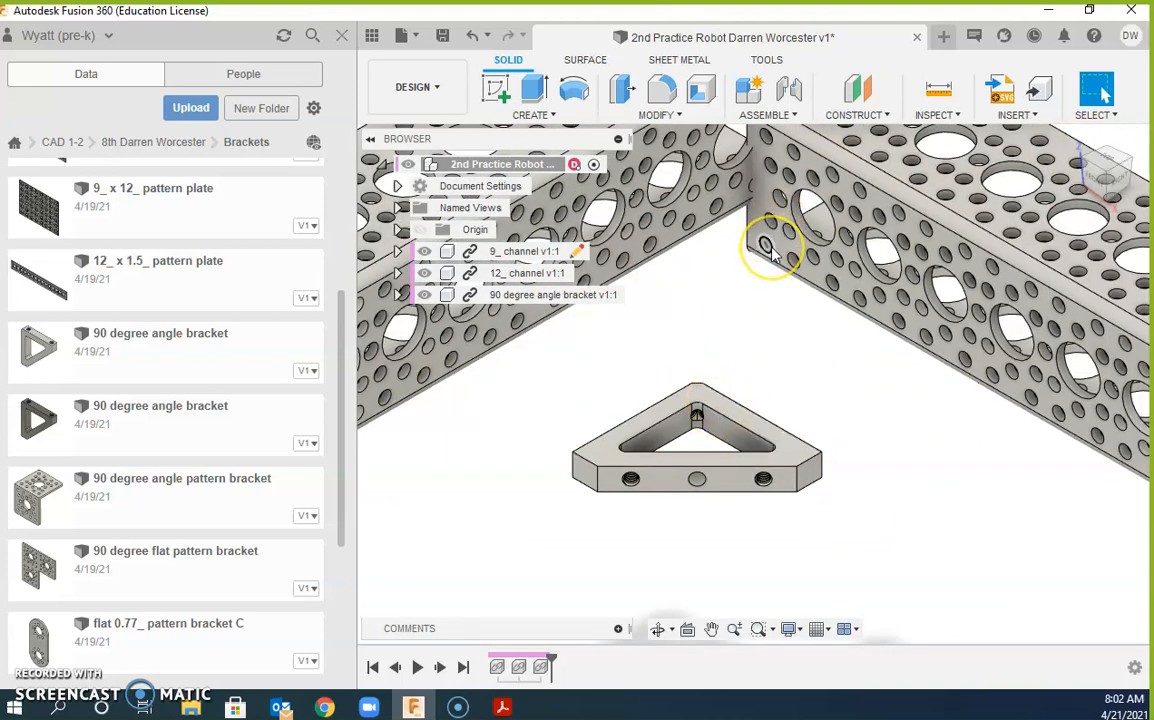
pyautogui.keyDown('shift'); pyautogui.moveTo(800, 389); pyautogui.dragTo(628, 348, button='middle'); pyautogui.keyUp('shift')
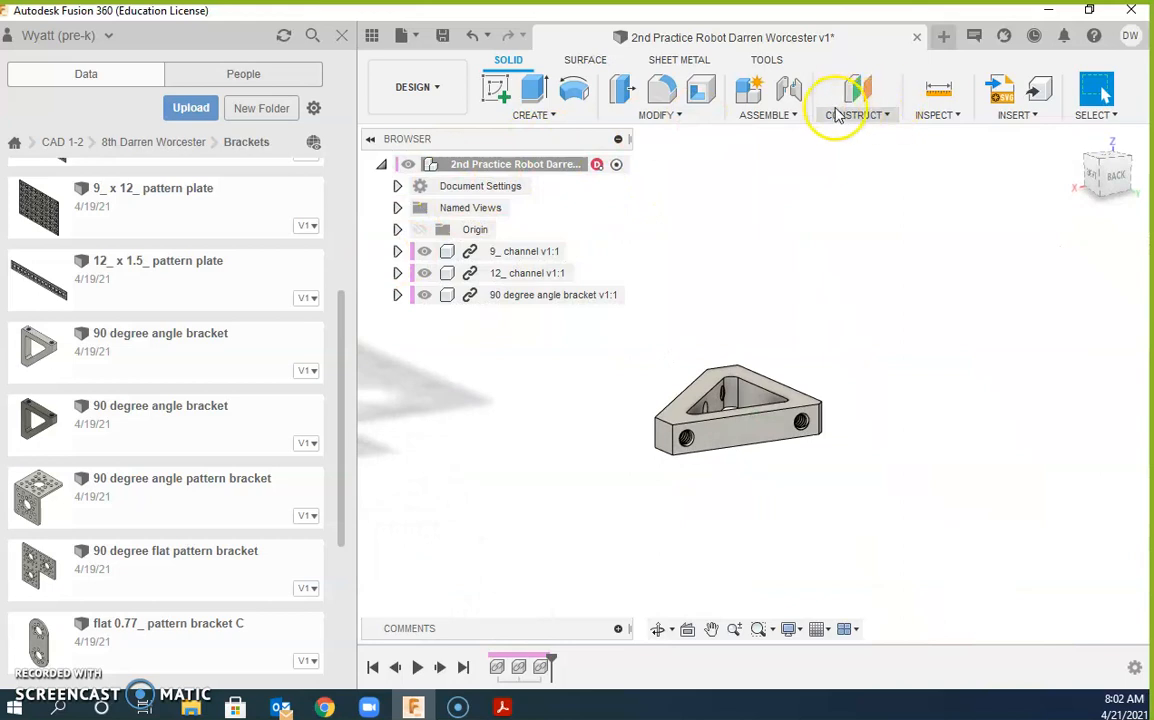
# Step: Start a joint and snap its first point to the angle bracket's hole centre
pyautogui.click(789, 92)
pyautogui.scroll(6, 806, 374)
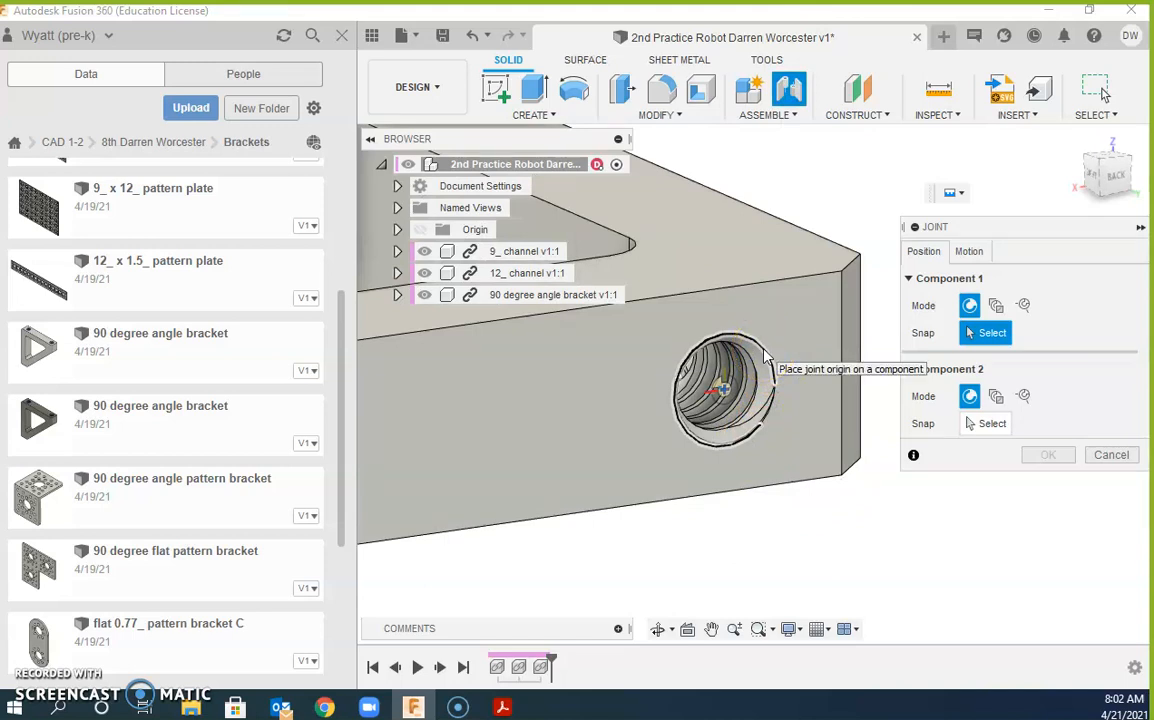
pyautogui.moveTo(767, 358); pyautogui.dragTo(778, 390)
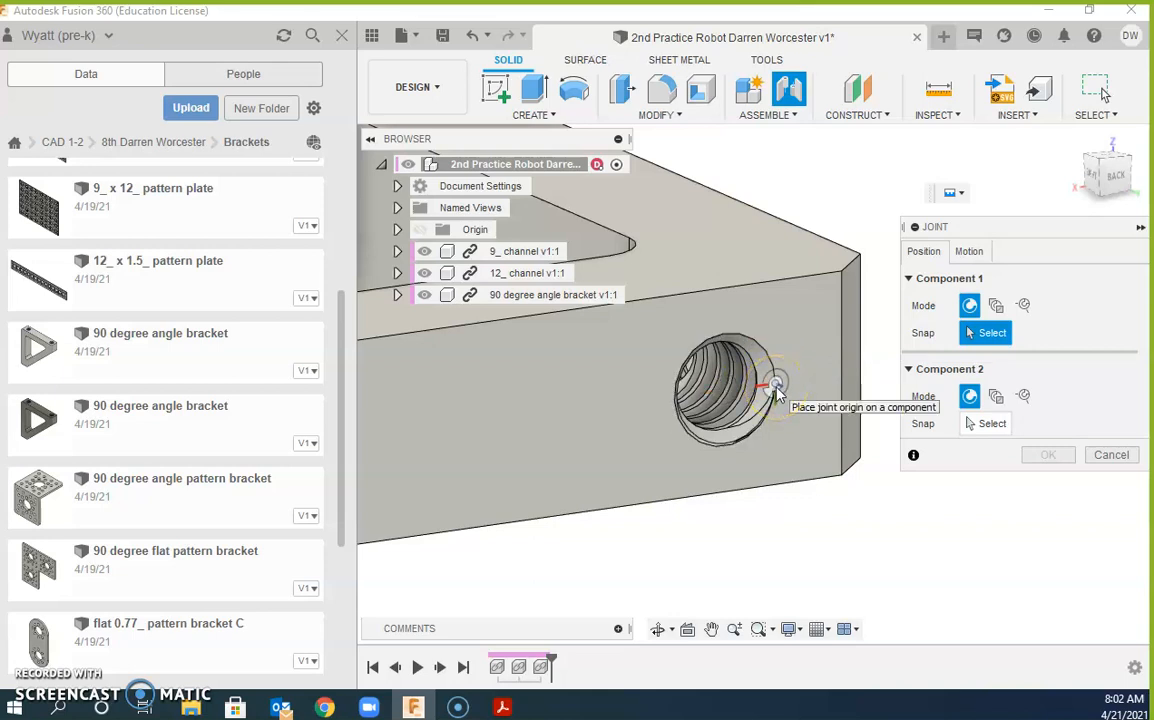
pyautogui.click(777, 374)
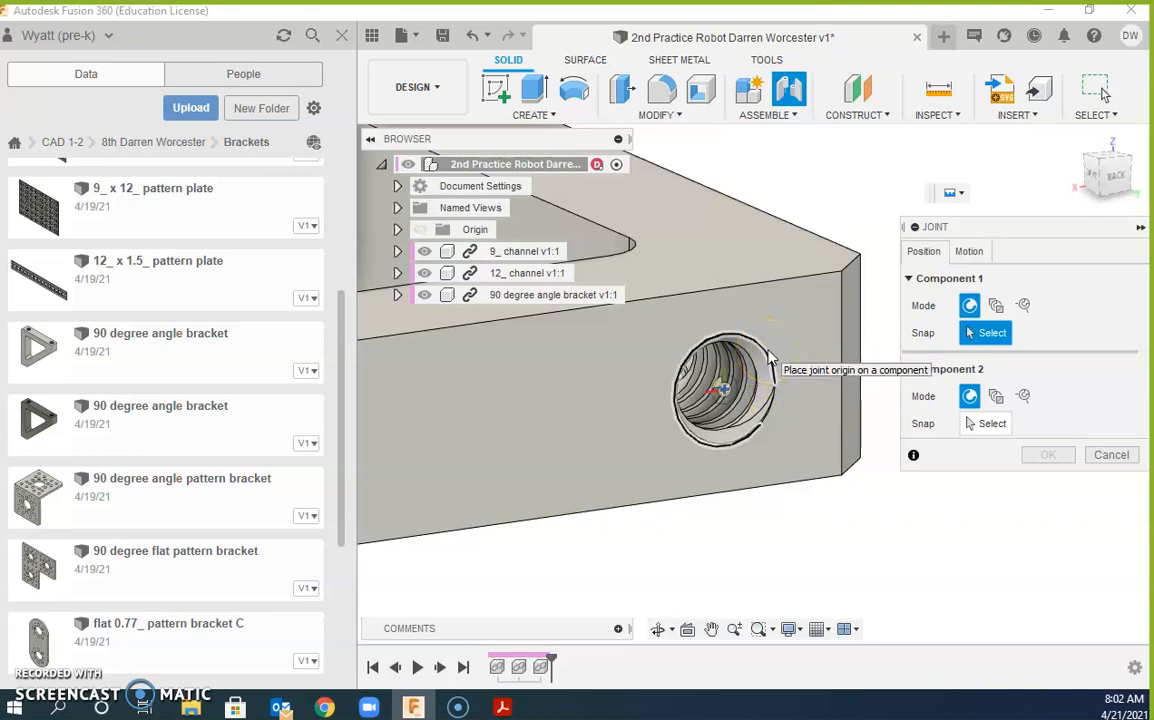
pyautogui.click(768, 355)
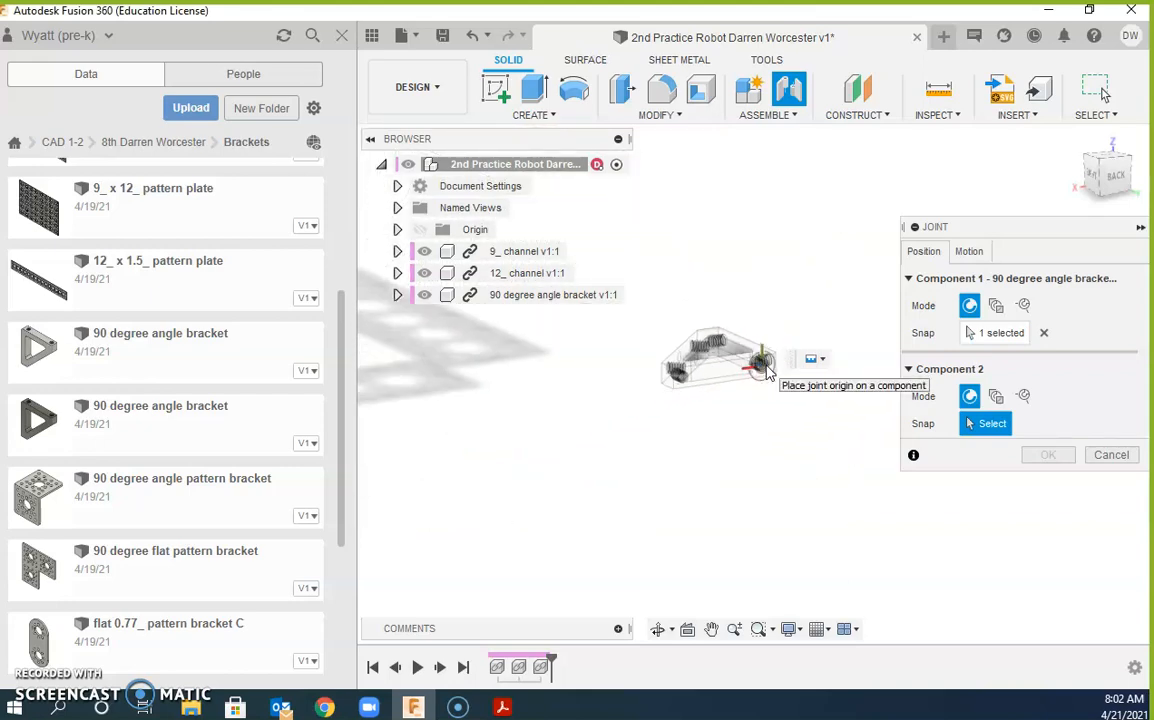
# Step: Join the bracket to a 9_ channel hole at 90.0 deg and confirm the joint
pyautogui.keyDown('shift'); pyautogui.moveTo(760, 375); pyautogui.dragTo(905, 362, button='middle'); pyautogui.keyUp('shift')
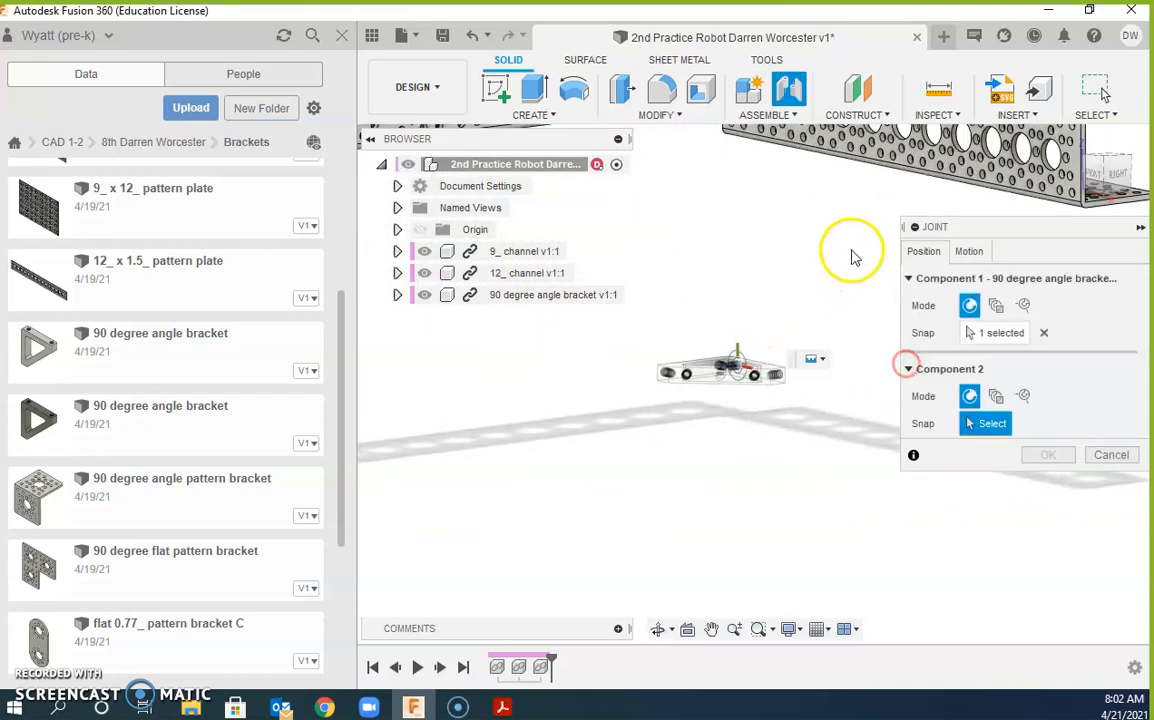
pyautogui.scroll(10, 623, 355)
pyautogui.scroll(3, 752, 398)
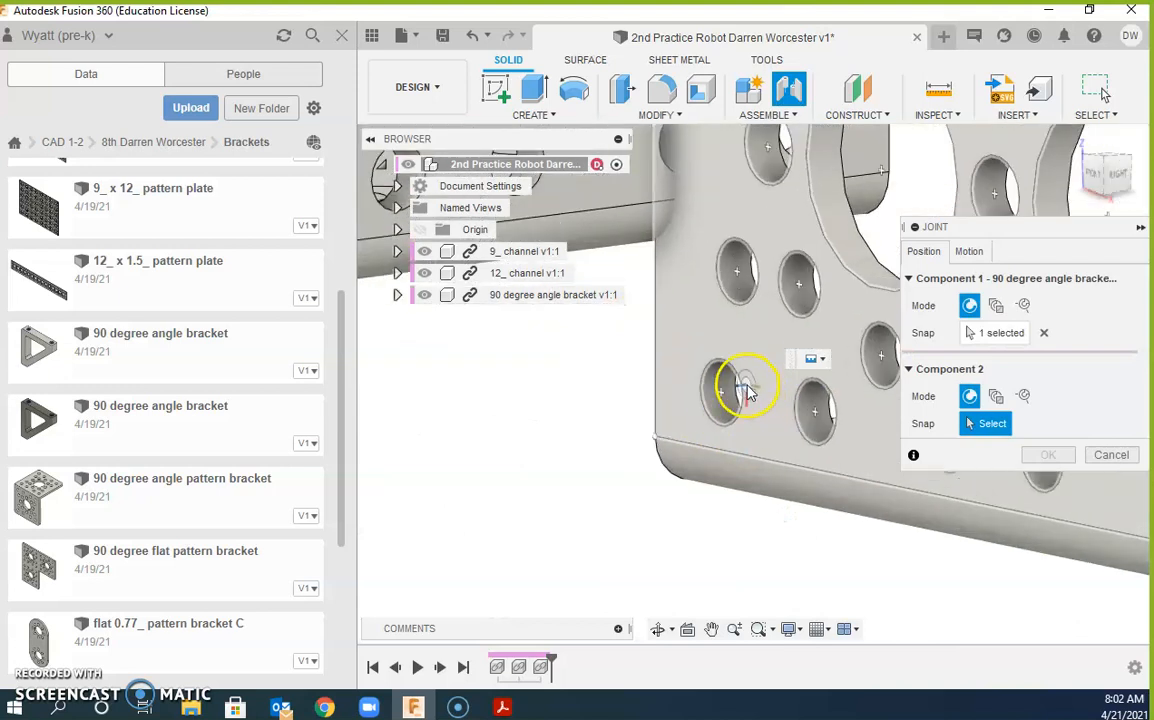
pyautogui.click(739, 388)
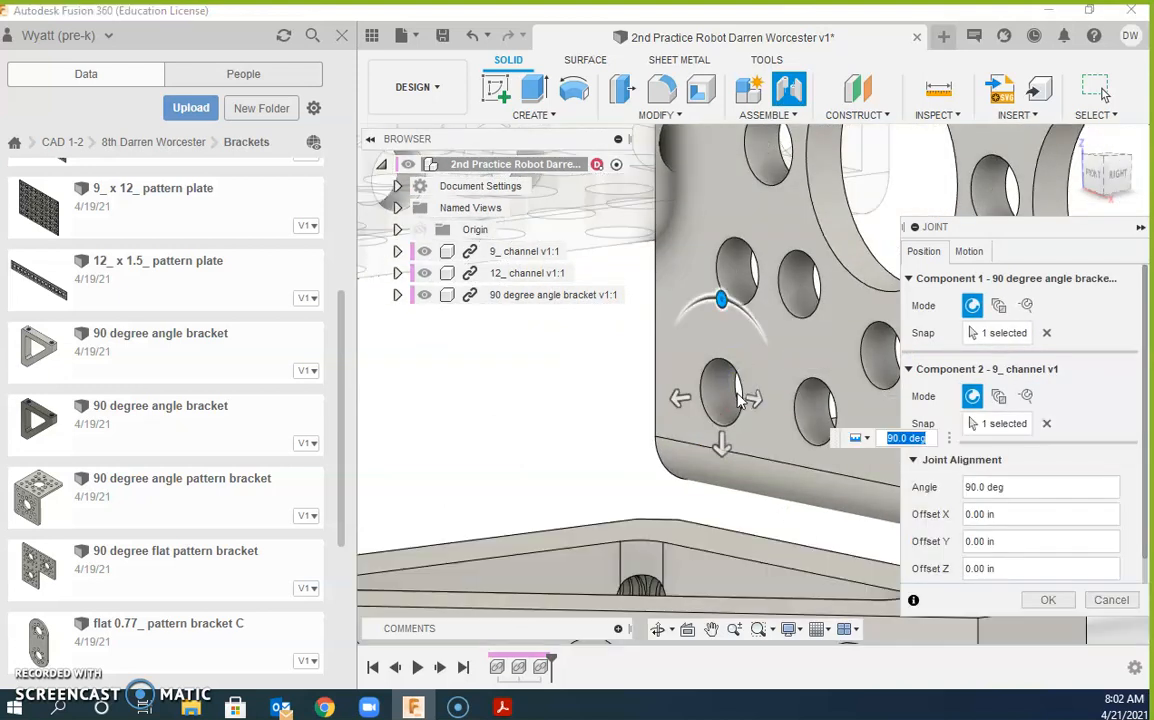
pyautogui.click(1048, 600)
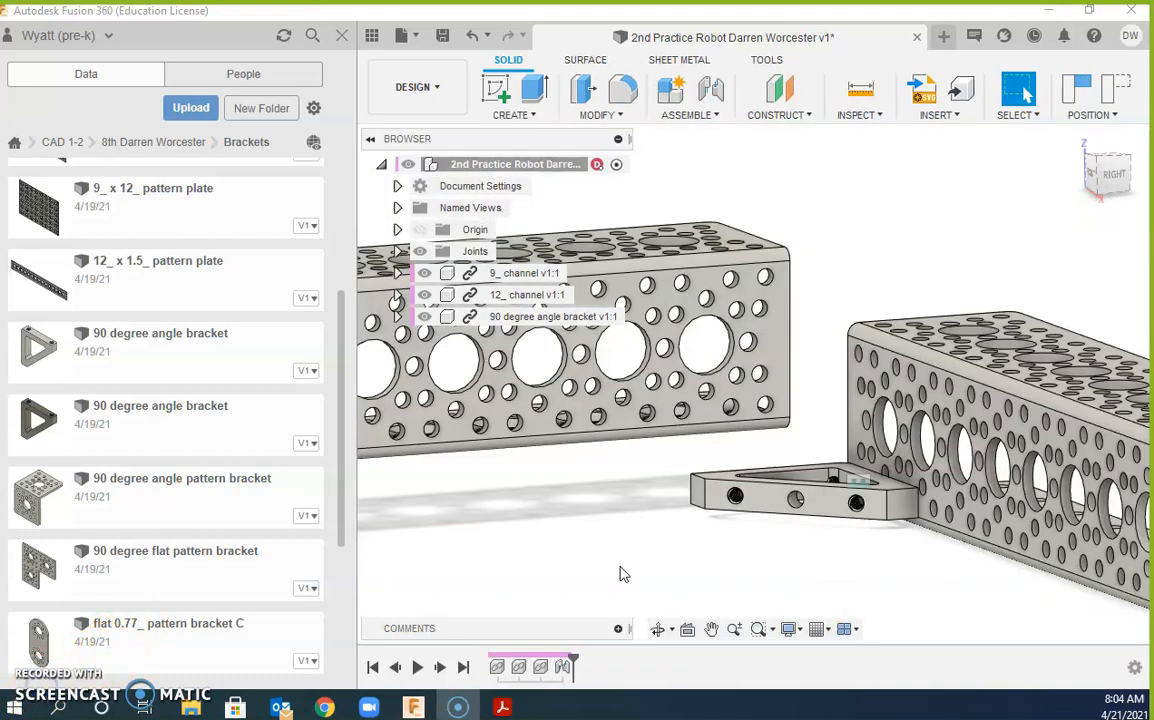
pyautogui.click(673, 463)
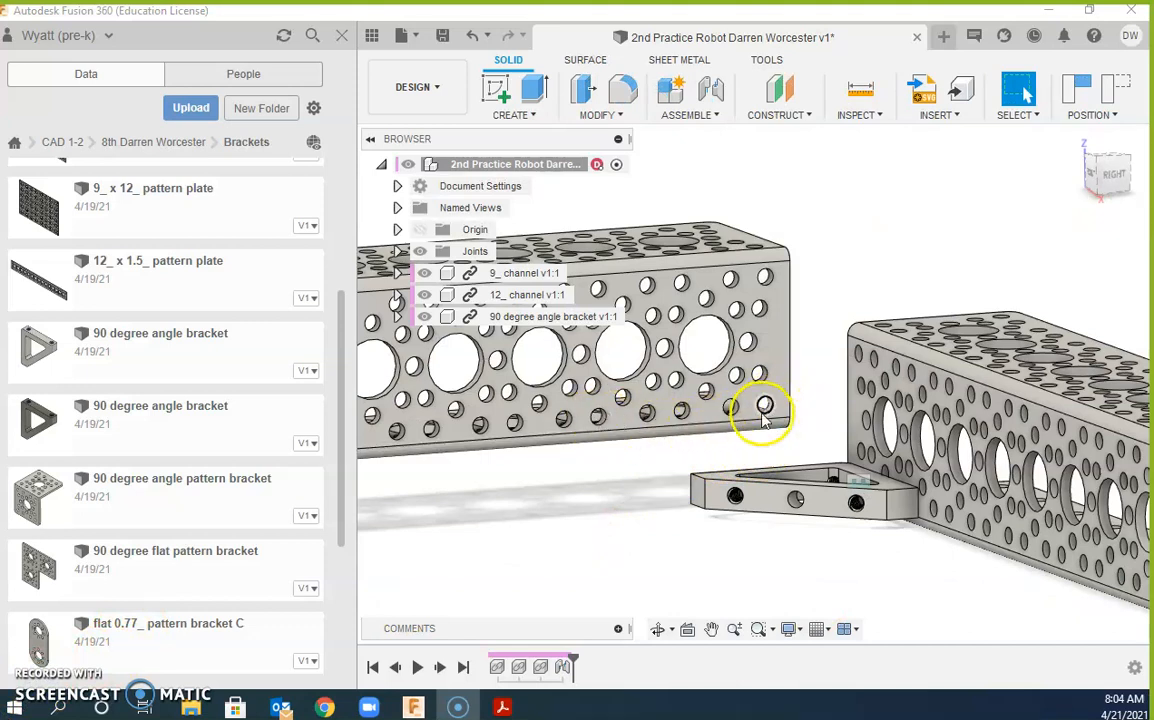
# Step: Zoom and orbit to view both channels and the angle bracket from above
pyautogui.click(597, 425)
pyautogui.scroll(4, 838, 460)
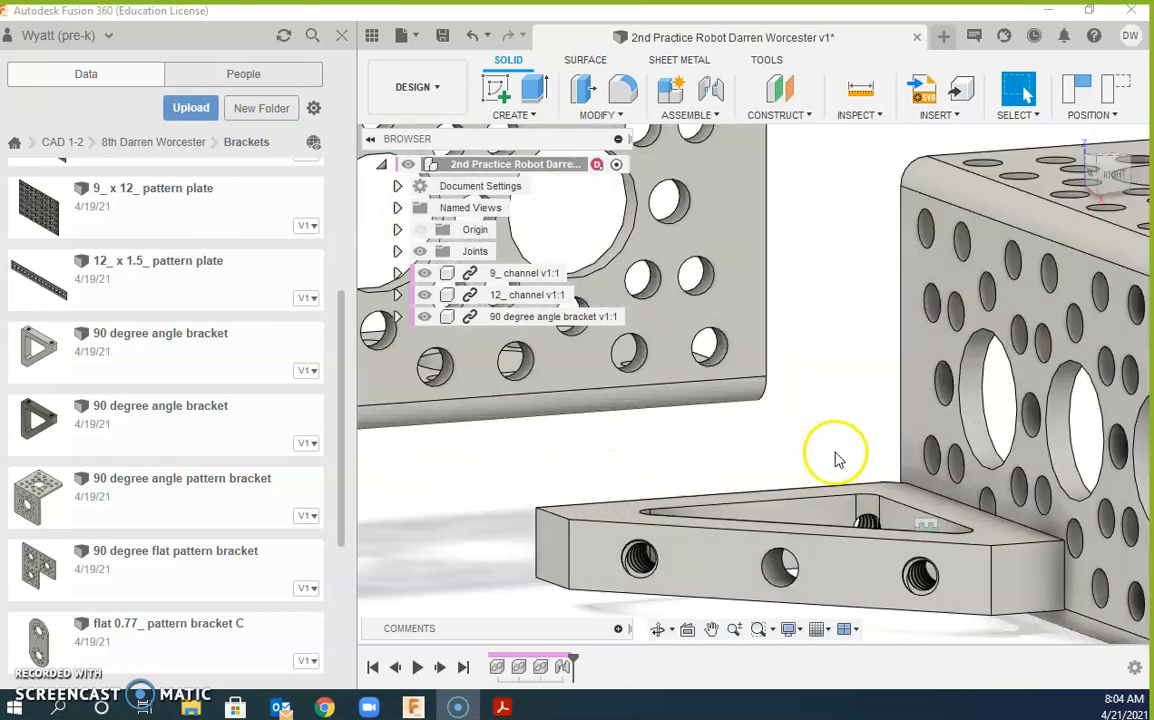
pyautogui.keyDown('shift'); pyautogui.moveTo(838, 463); pyautogui.dragTo(876, 528, button='middle'); pyautogui.keyUp('shift')
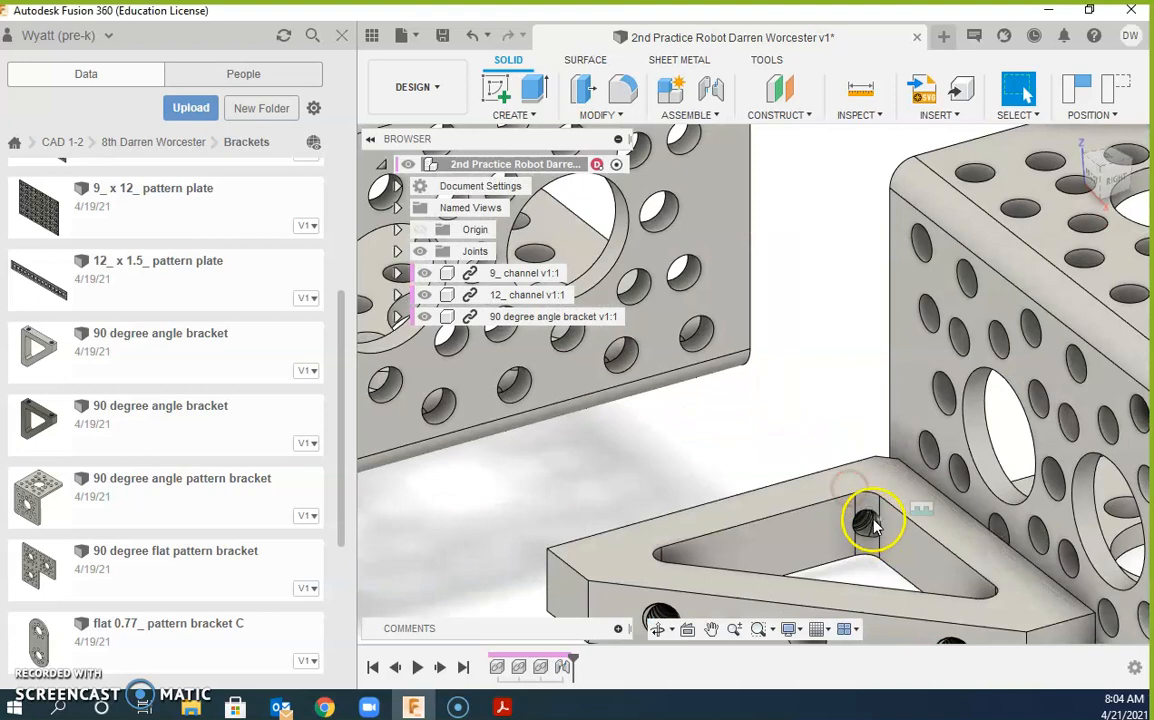
pyautogui.scroll(-5, 819, 488)
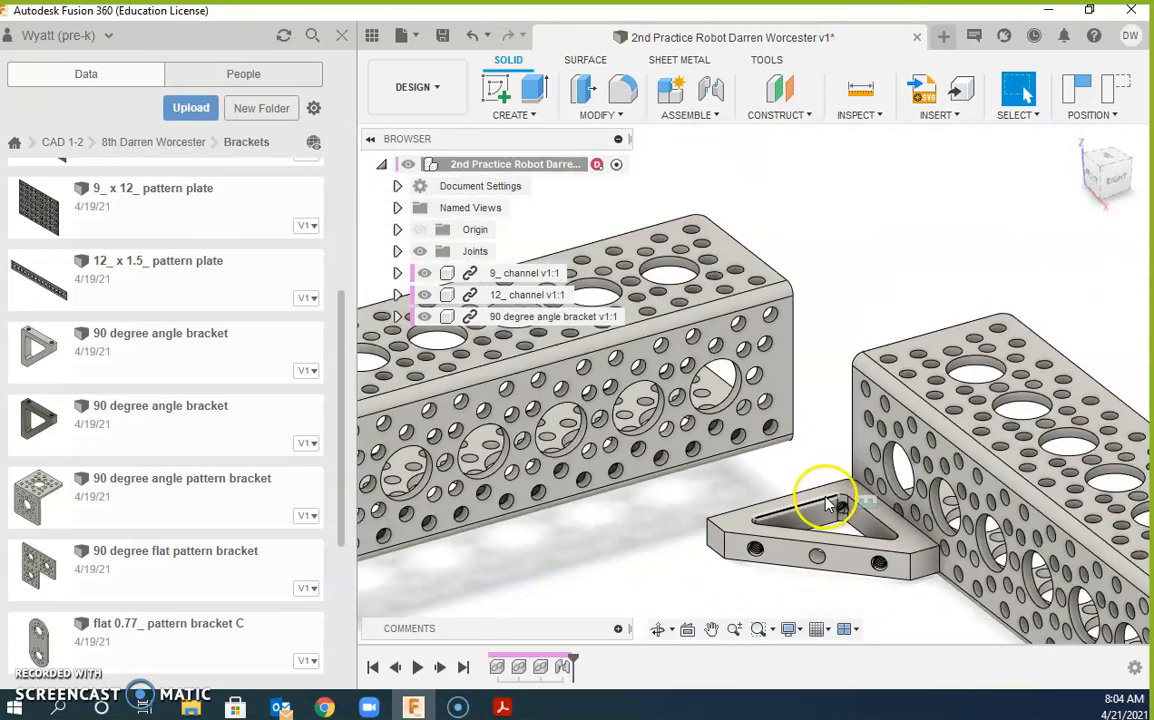
# Step: Joint a hole on the 12_ channel to the angle bracket's hole at 90 deg
pyautogui.click(713, 95)
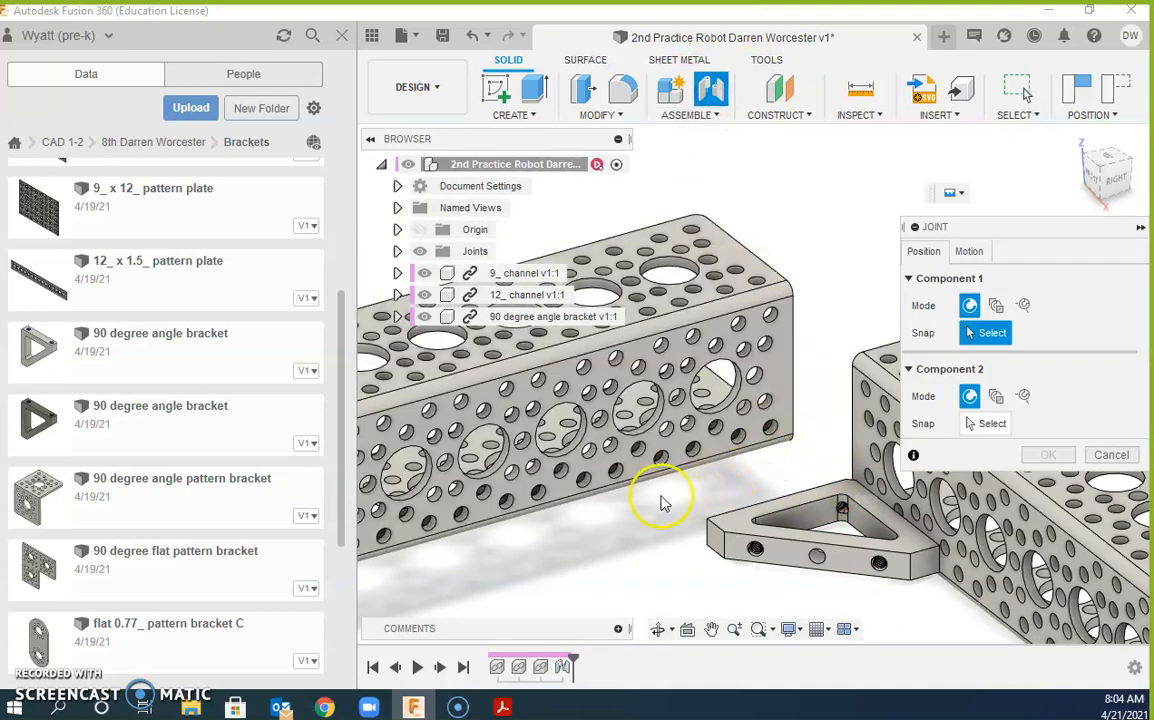
pyautogui.scroll(3, 619, 481)
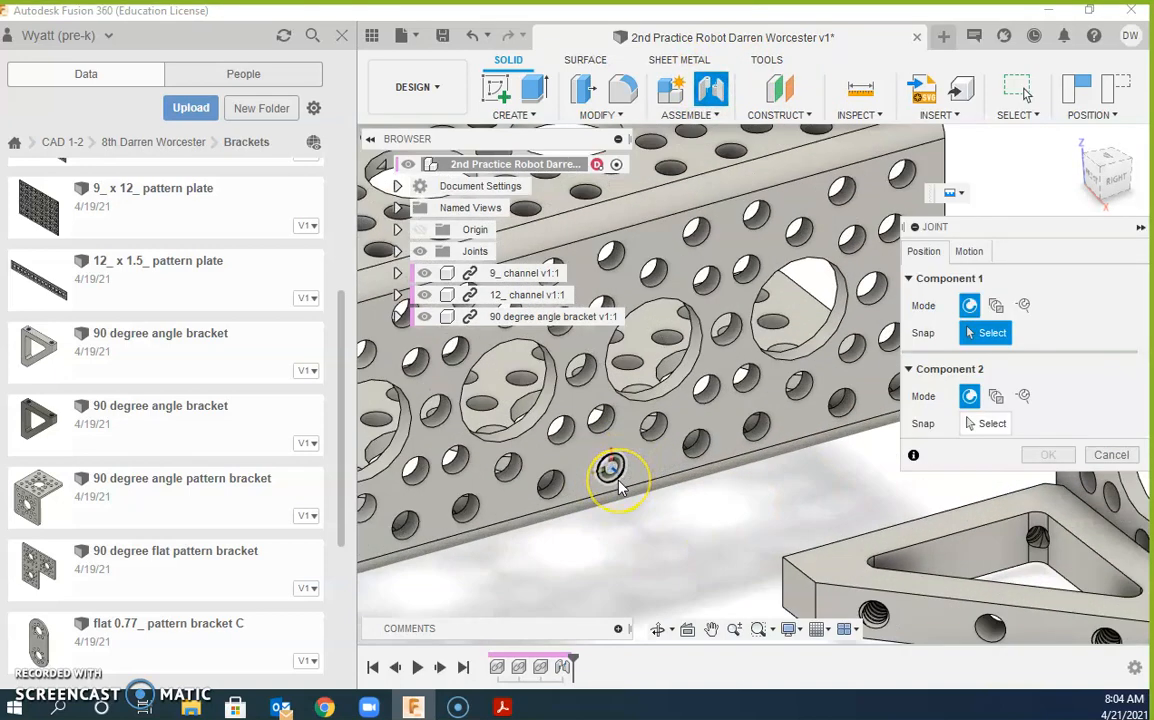
pyautogui.click(612, 468)
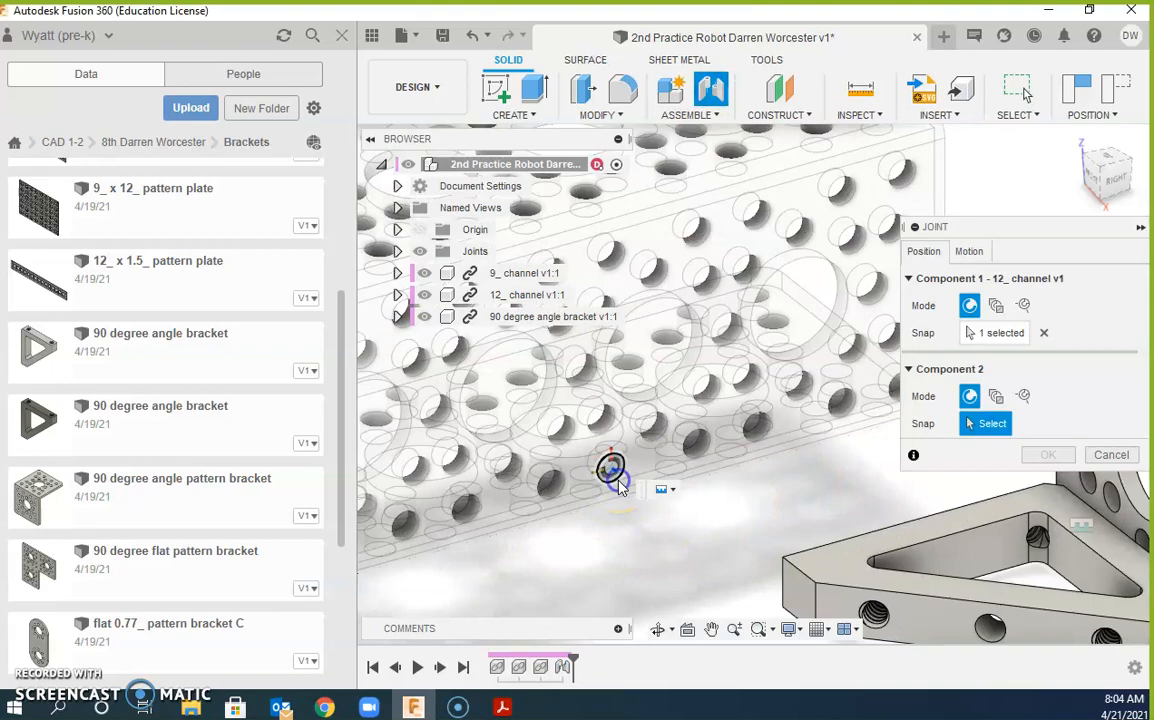
pyautogui.click(855, 521)
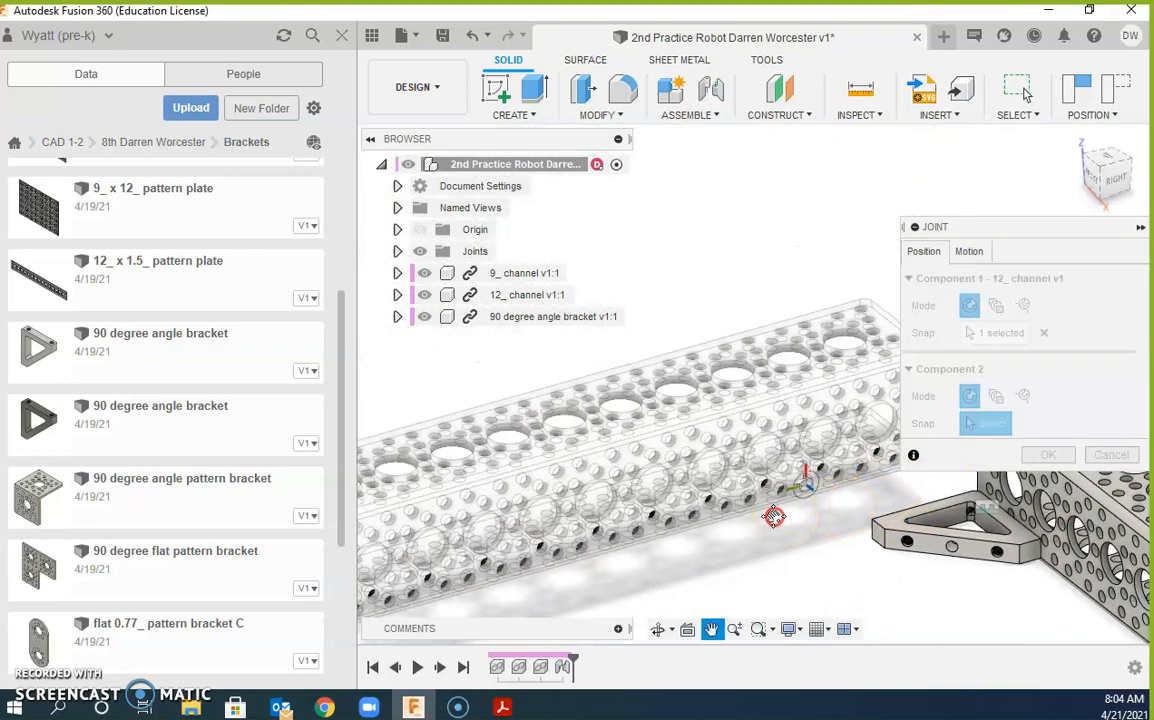
pyautogui.scroll(5, 580, 578)
pyautogui.moveTo(500, 562); pyautogui.dragTo(695, 386, button='middle')
pyautogui.scroll(5, 632, 412)
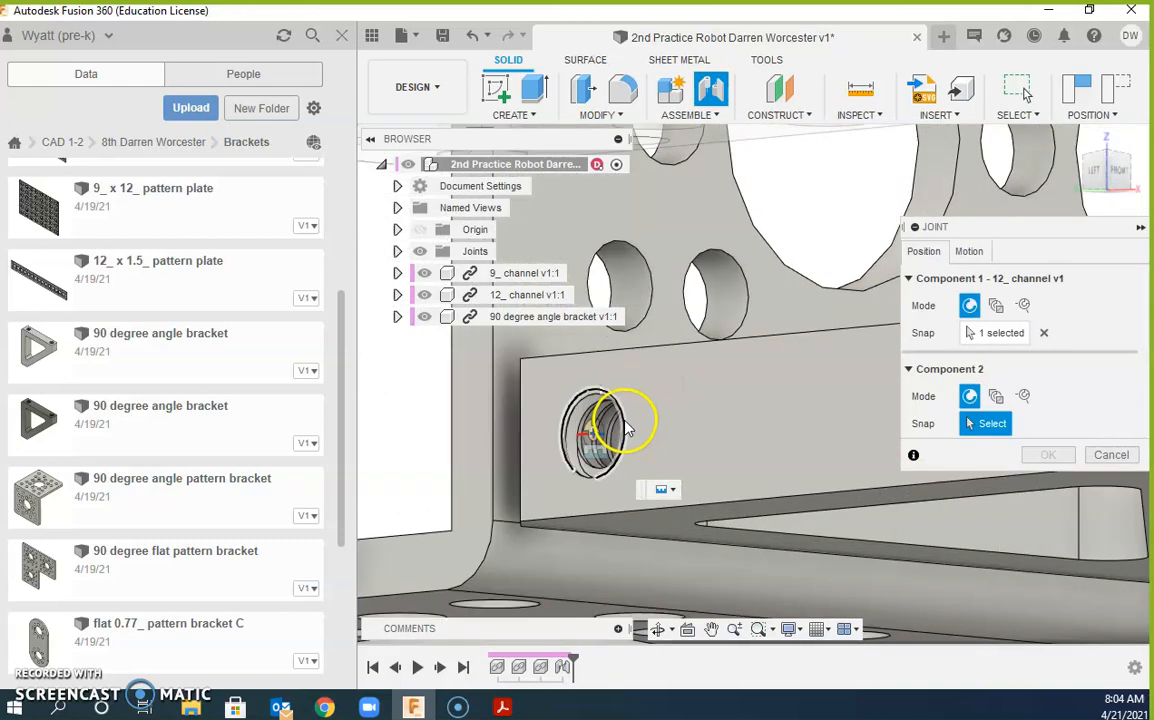
pyautogui.click(628, 431)
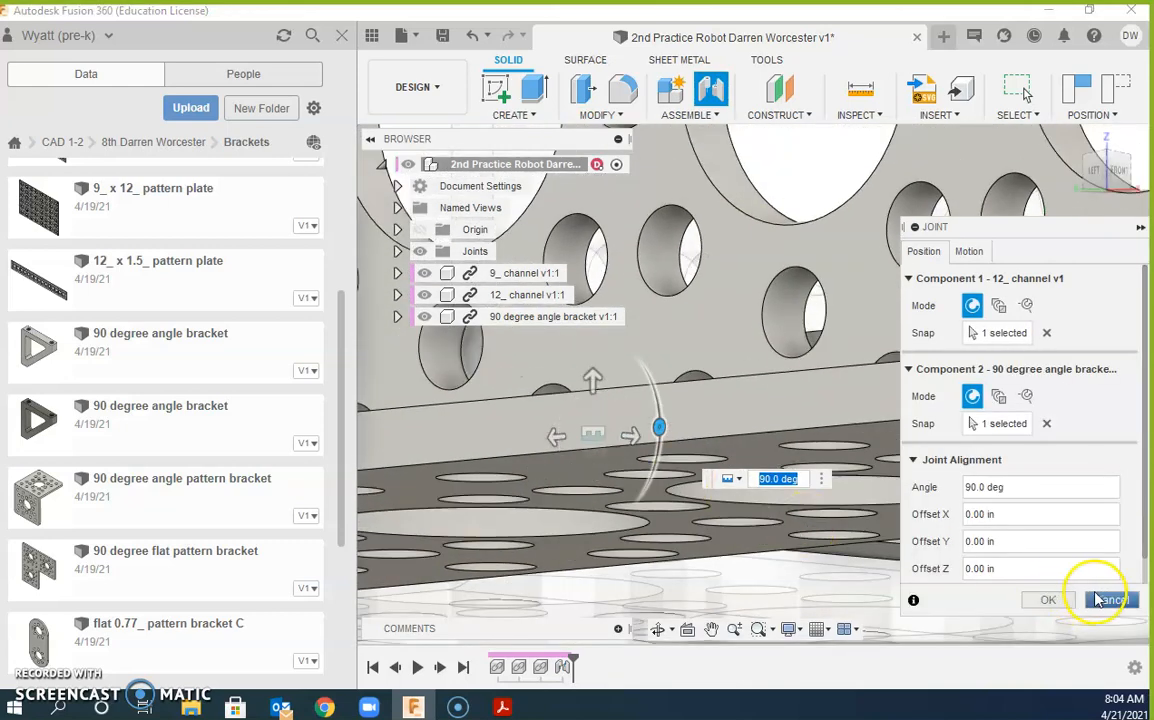
pyautogui.click(1066, 605)
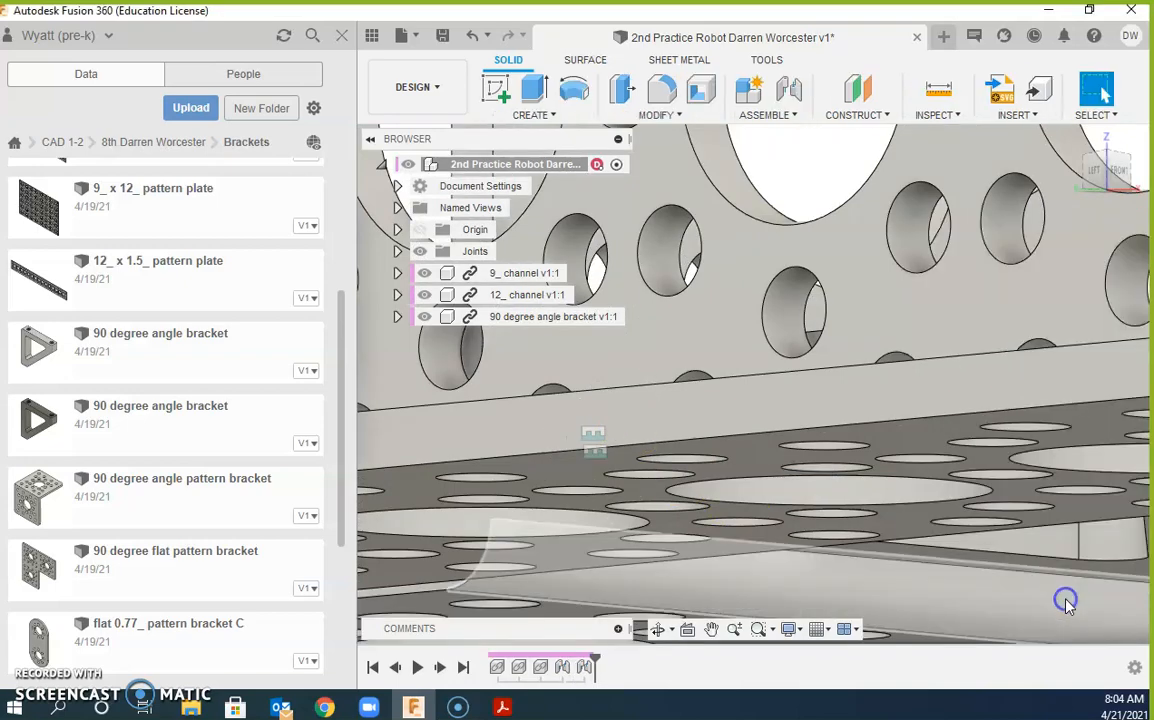
pyautogui.scroll(-7, 787, 508)
# Step: Angle the view over the corner, then Ground 9_ channel v1:1 from its Browser menu
pyautogui.keyDown('shift'); pyautogui.moveTo(808, 487); pyautogui.dragTo(716, 482, button='middle'); pyautogui.keyUp('shift')
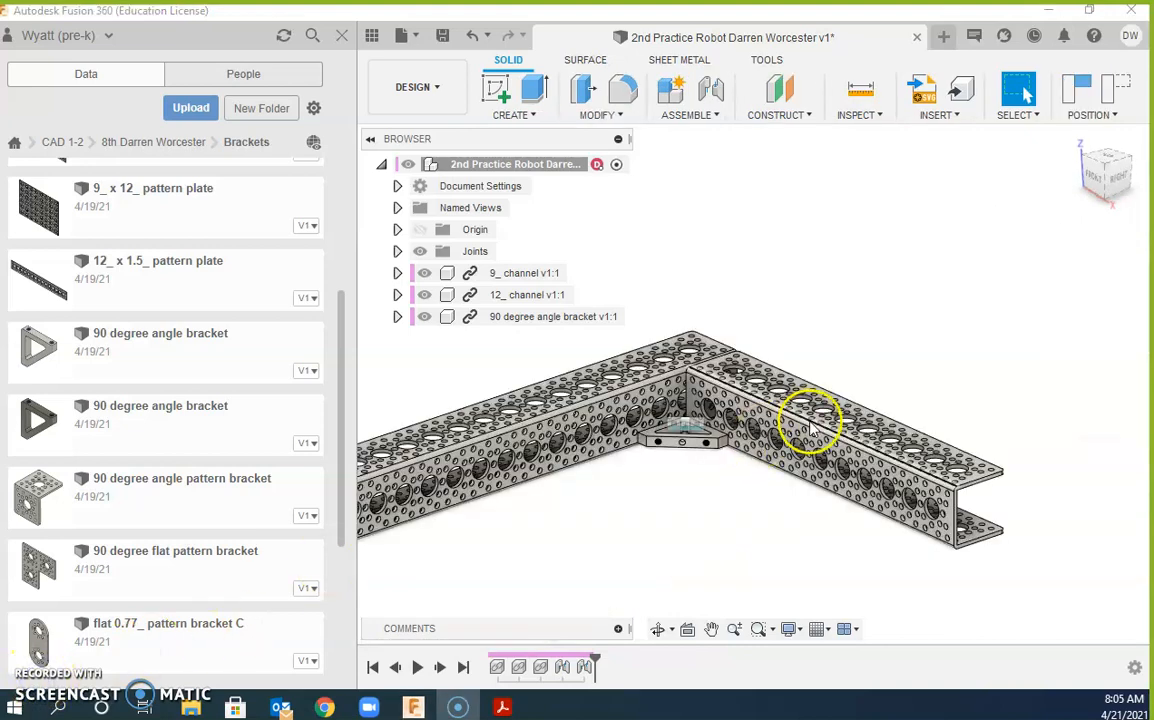
pyautogui.keyDown('shift'); pyautogui.moveTo(845, 445); pyautogui.dragTo(806, 464, button='middle'); pyautogui.keyUp('shift')
pyautogui.click(806, 464)
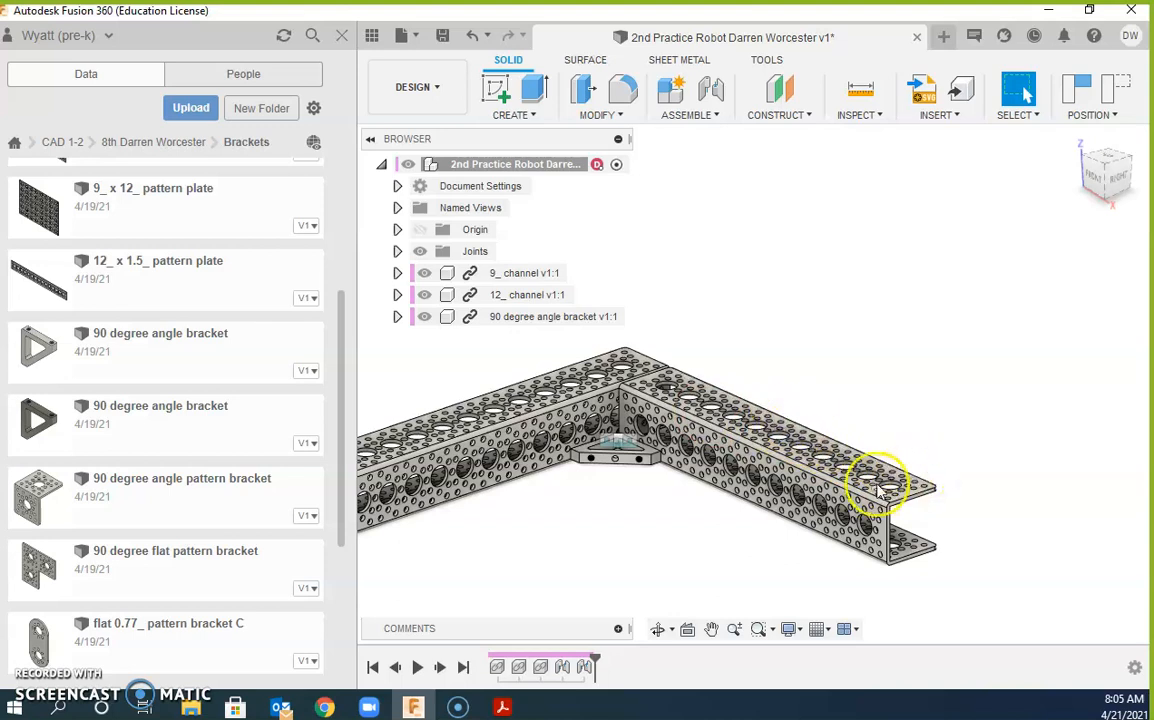
pyautogui.moveTo(829, 489); pyautogui.dragTo(895, 516, button='middle')
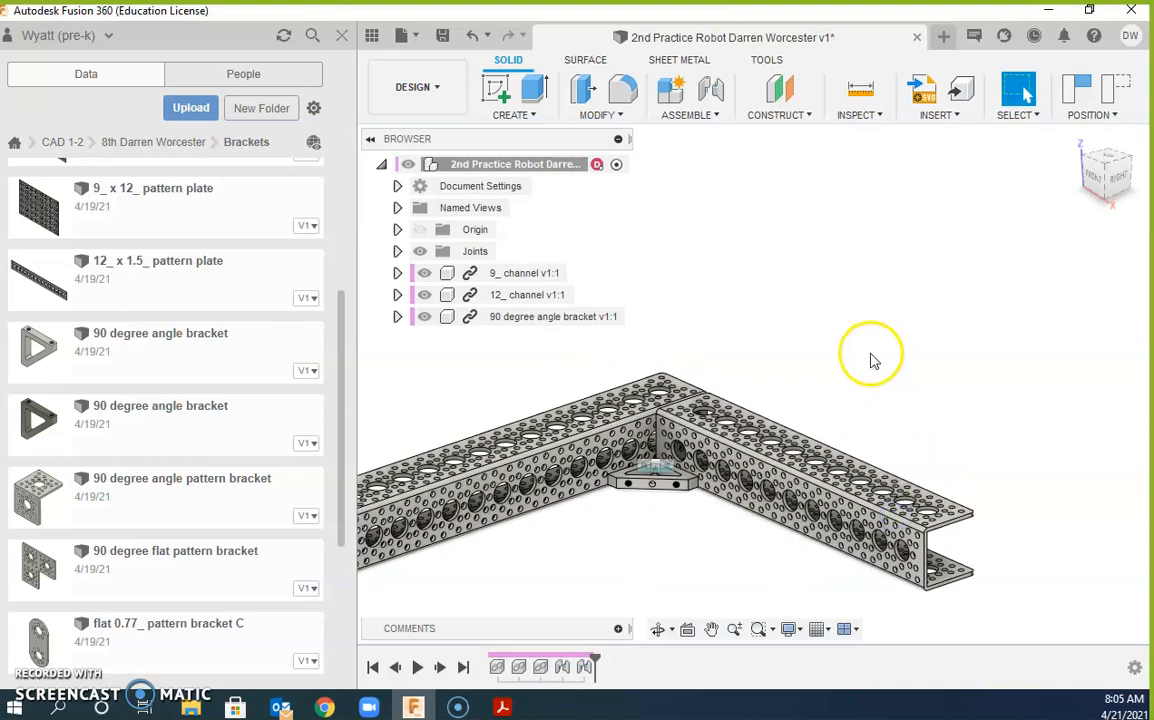
pyautogui.rightClick(531, 277)
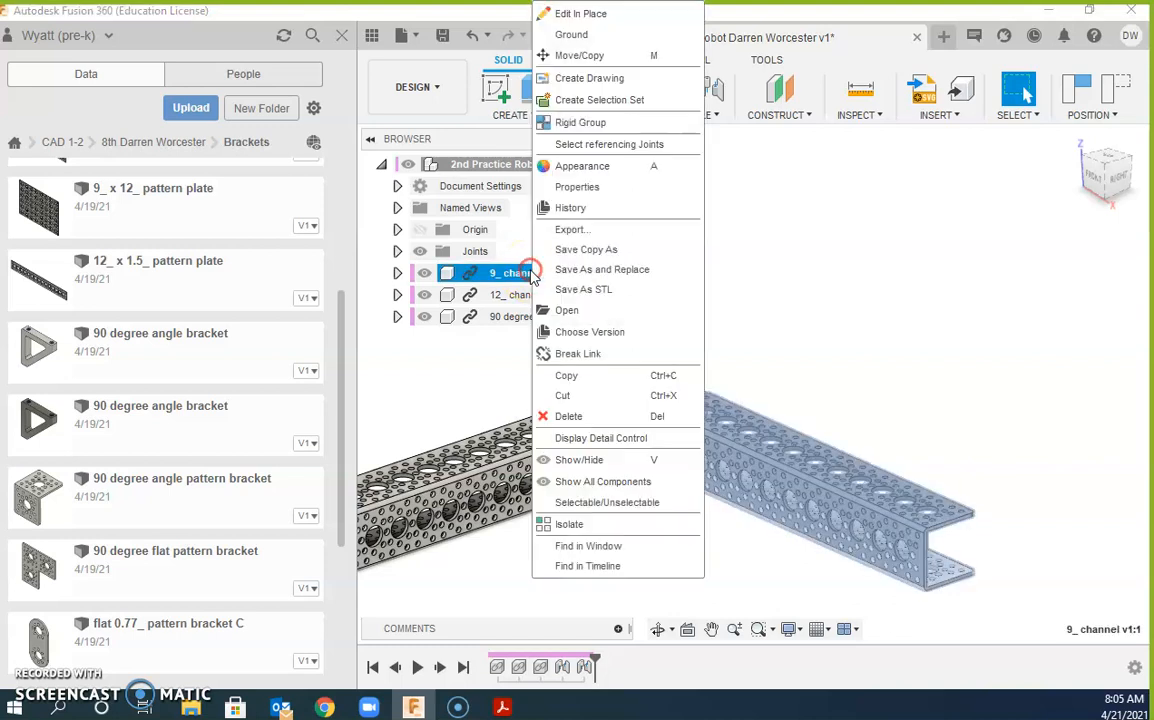
pyautogui.click(585, 37)
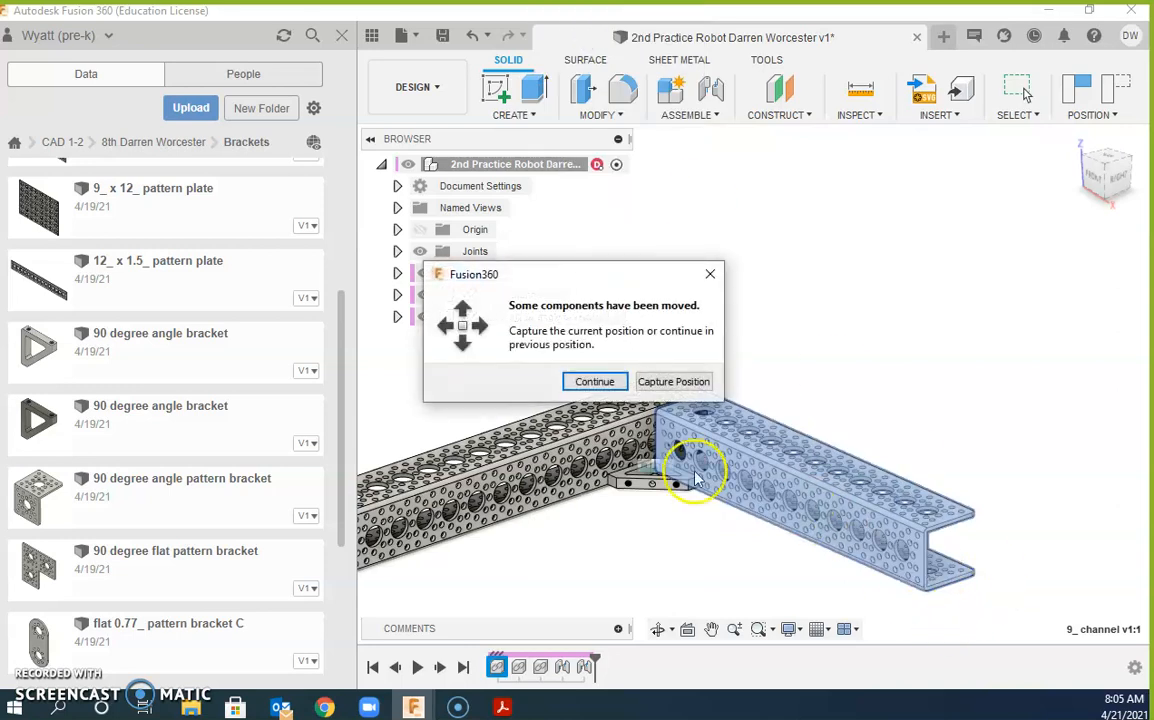
# Step: Continue without capturing positions, keeping the parts where they were
pyautogui.click(595, 382)
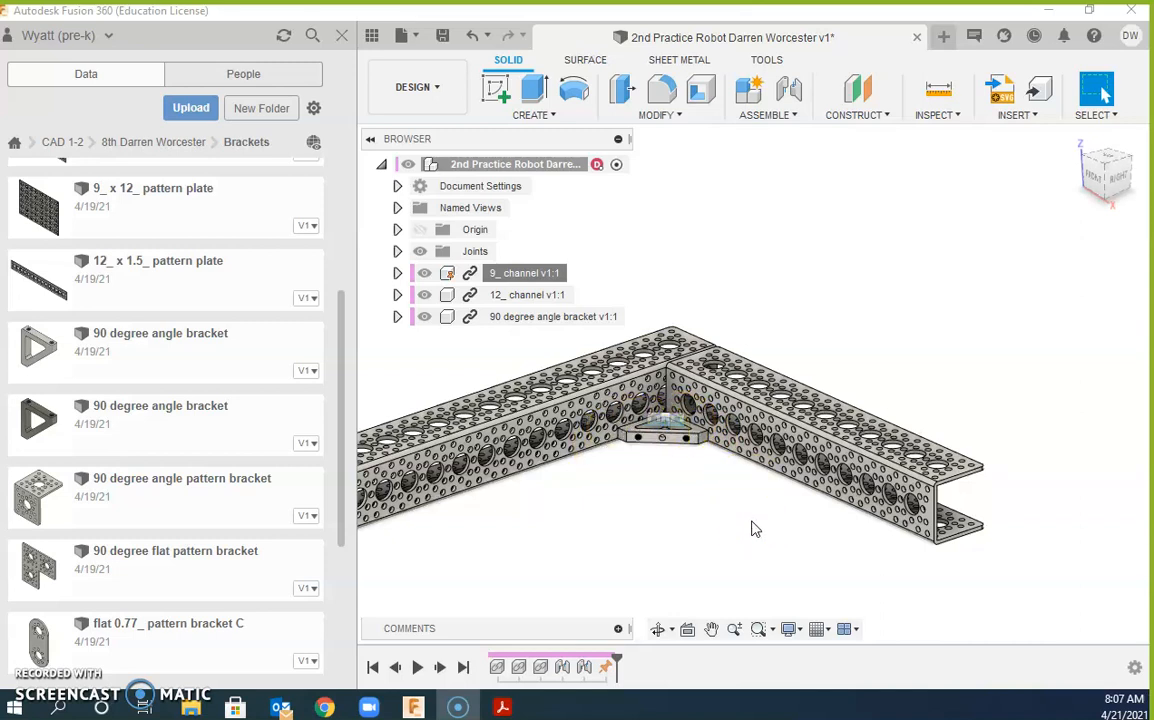
pyautogui.scroll(2, 715, 485)
pyautogui.moveTo(706, 468); pyautogui.dragTo(845, 563, button='middle')
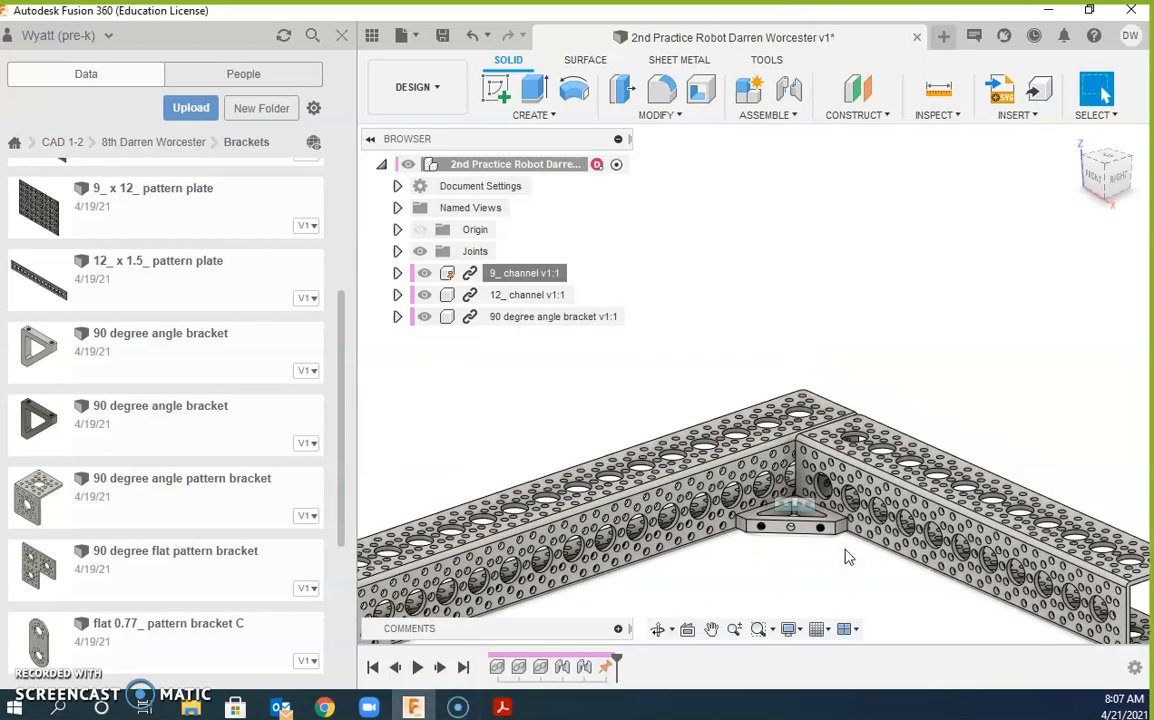
pyautogui.scroll(7, 812, 520)
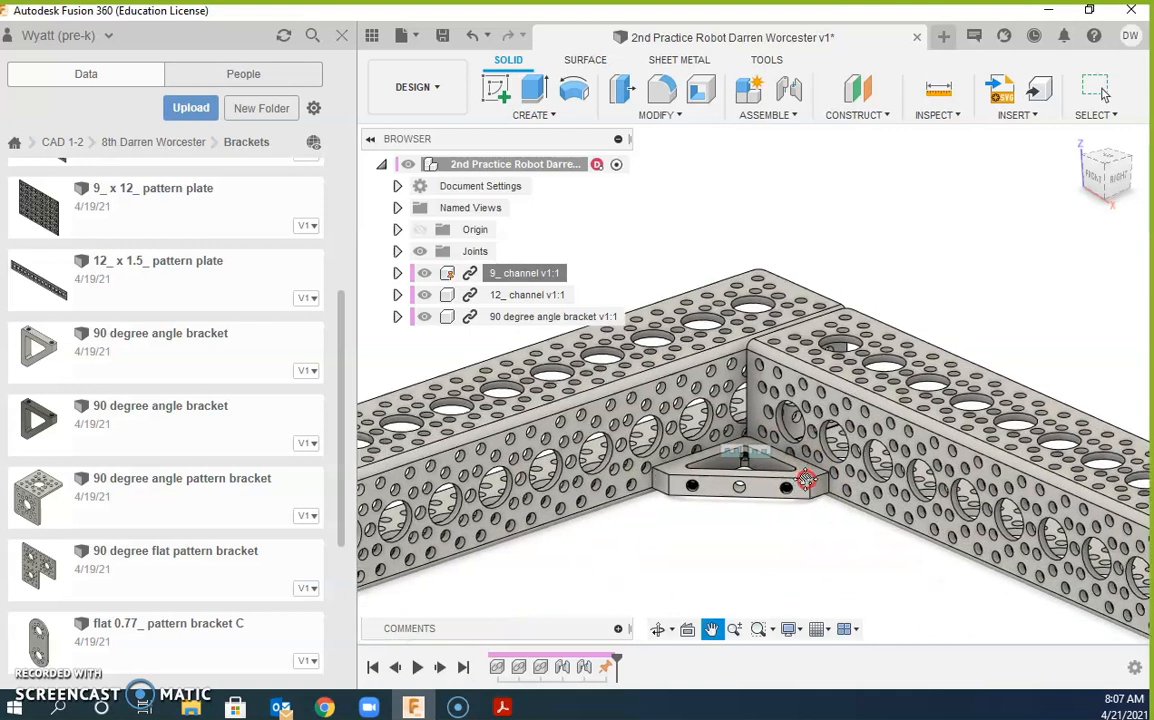
pyautogui.scroll(2, 812, 481)
pyautogui.scroll(-2, 879, 396)
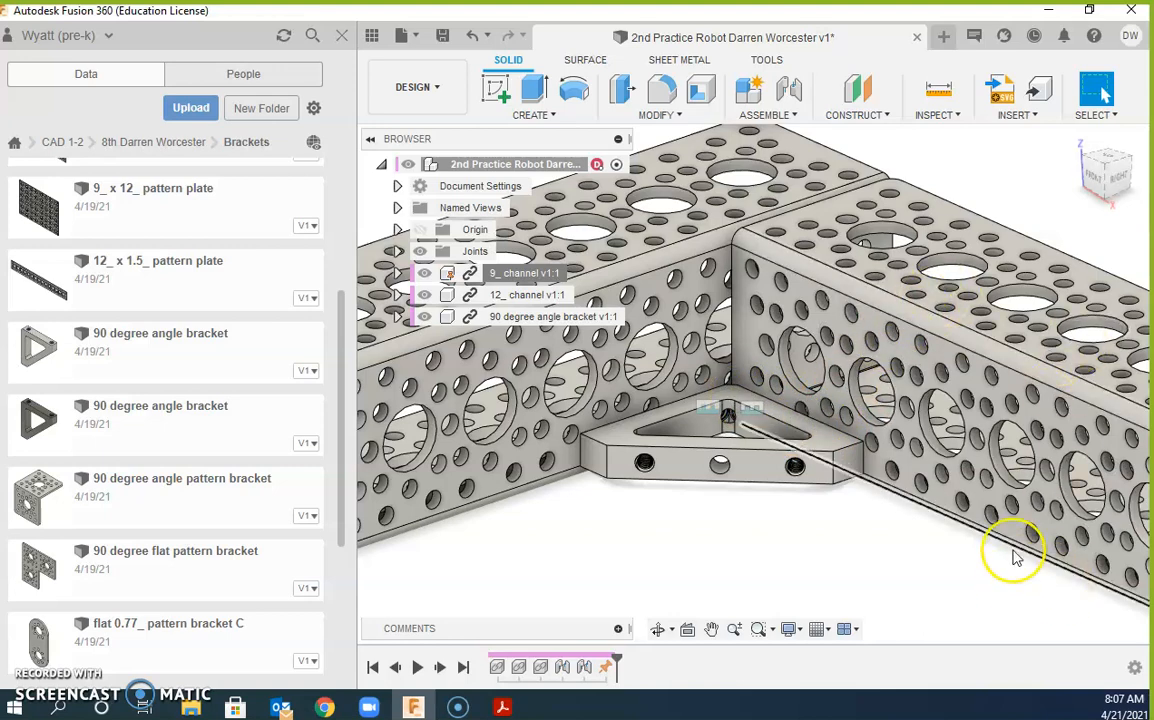
pyautogui.scroll(-2, 1005, 530)
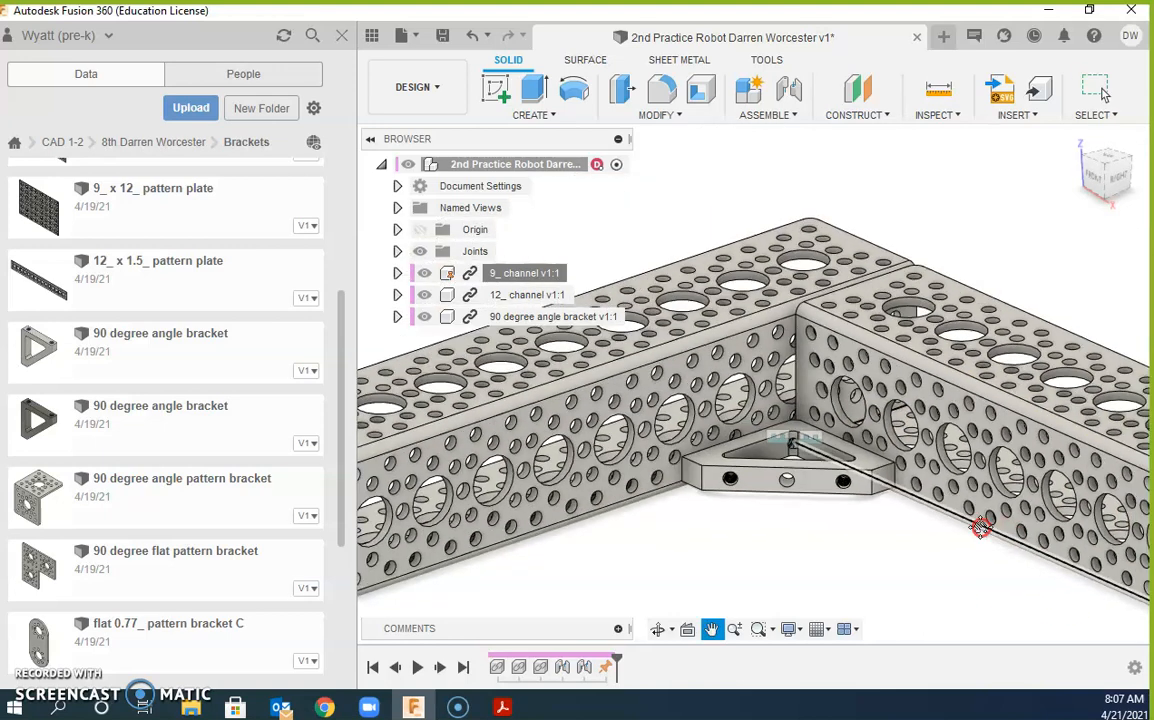
# Step: Zoom and pan around the bracketed L-shaped corner to inspect the joint
pyautogui.moveTo(980, 527); pyautogui.dragTo(905, 558, button='middle')
pyautogui.scroll(-1, 900, 556)
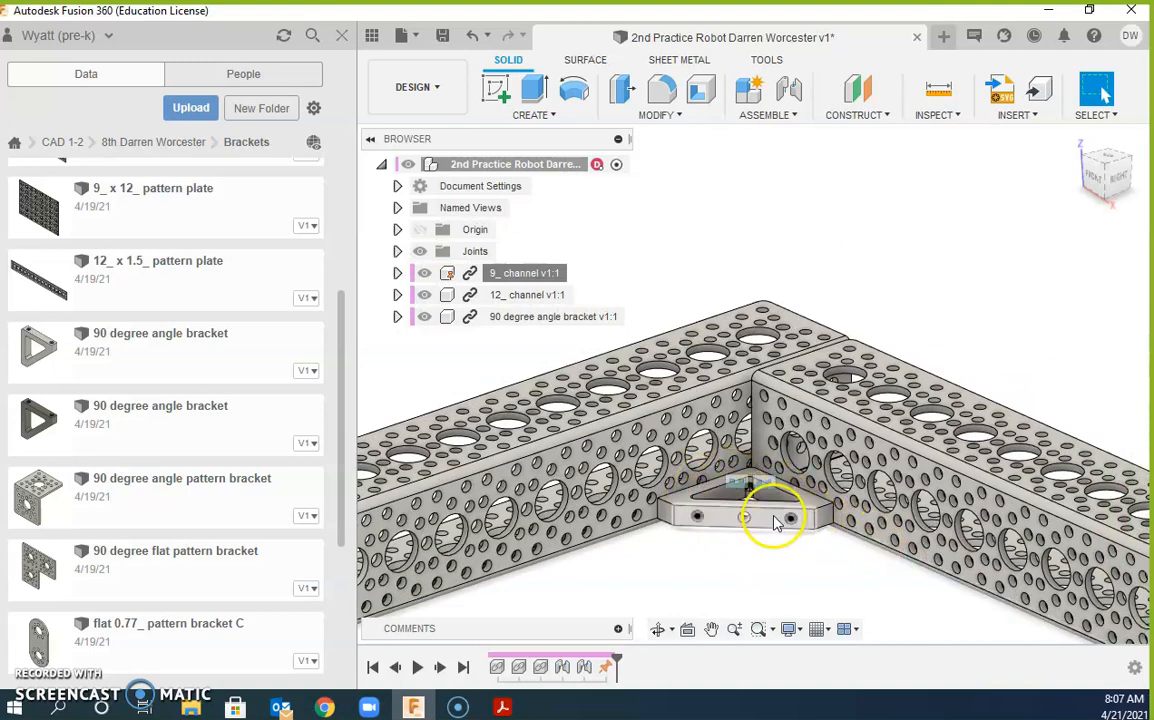
pyautogui.scroll(5, 840, 525)
pyautogui.scroll(-5, 1100, 497)
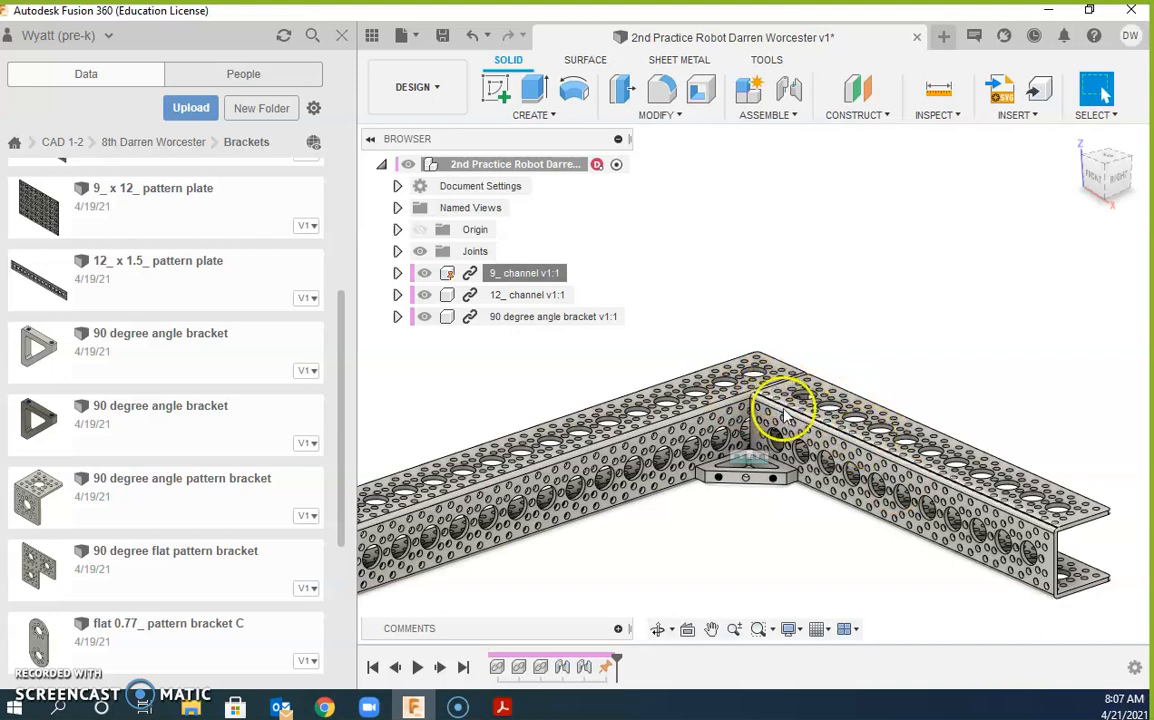
pyautogui.scroll(4, 786, 470)
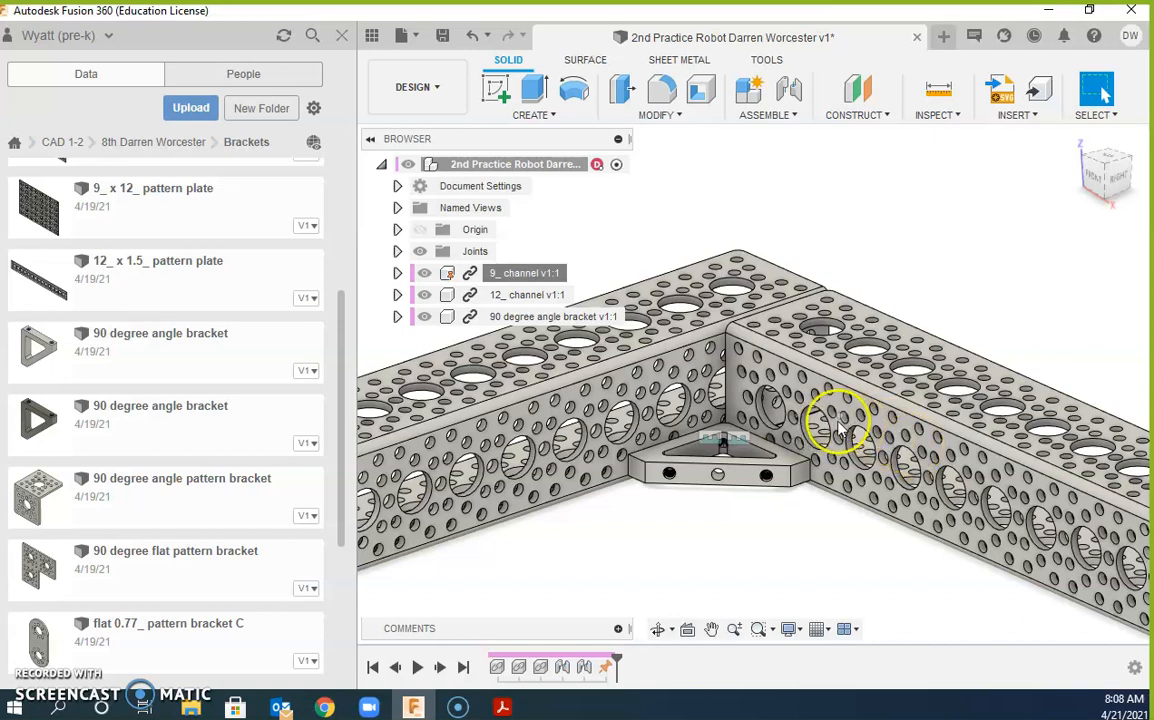
pyautogui.scroll(1, 840, 430)
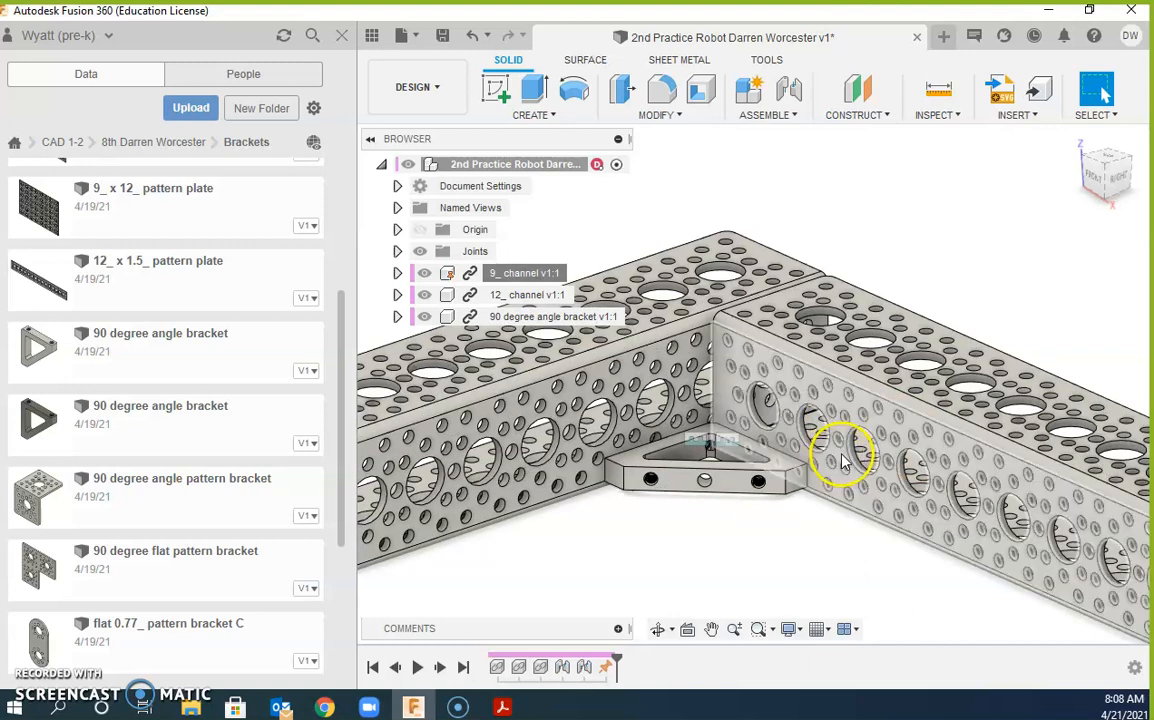
pyautogui.scroll(-3, 840, 462)
pyautogui.moveTo(840, 462); pyautogui.dragTo(748, 518, button='middle')
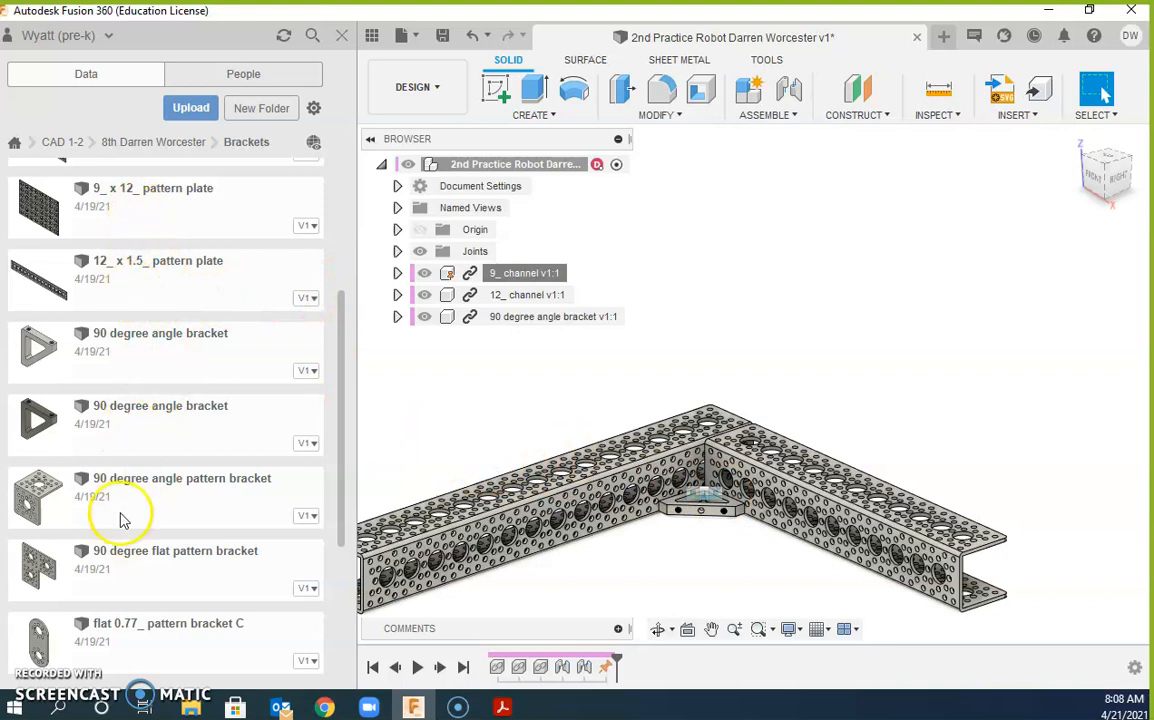
# Step: Insert the 3_ x 1.5_ pattern plate and rotate it -90 deg about X
pyautogui.scroll(3, 152, 436)
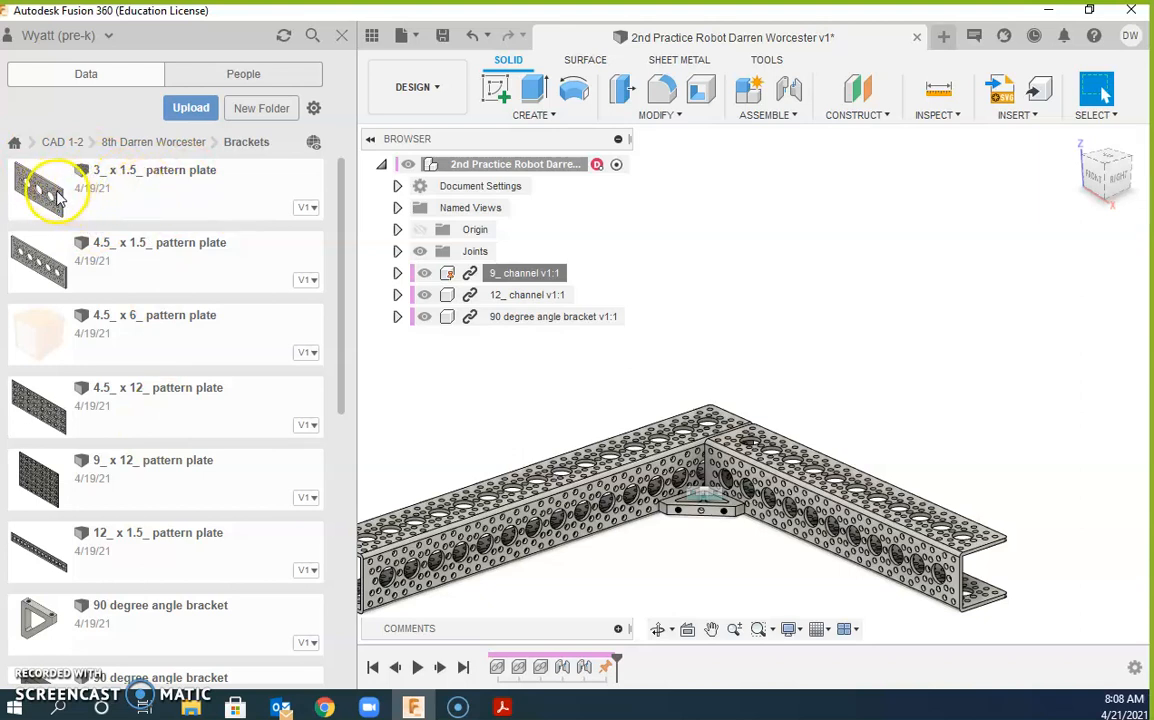
pyautogui.moveTo(52, 203); pyautogui.dragTo(826, 418)
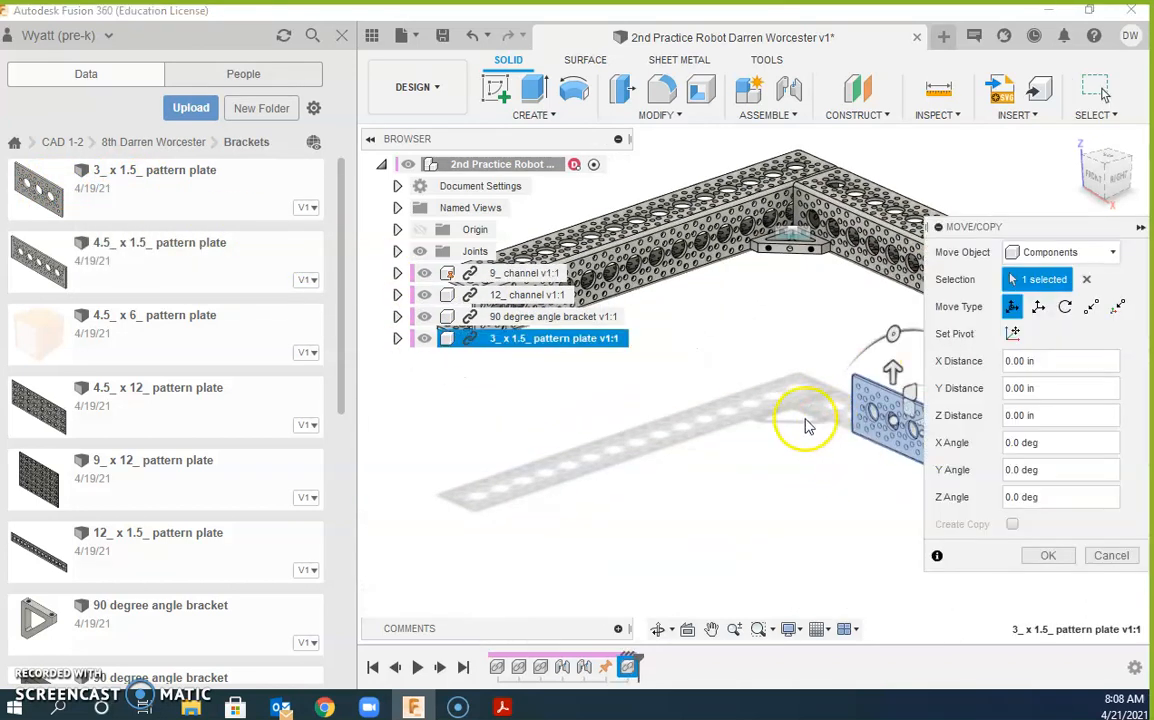
pyautogui.moveTo(803, 432); pyautogui.dragTo(622, 434, button='middle')
pyautogui.moveTo(714, 340); pyautogui.dragTo(820, 387)
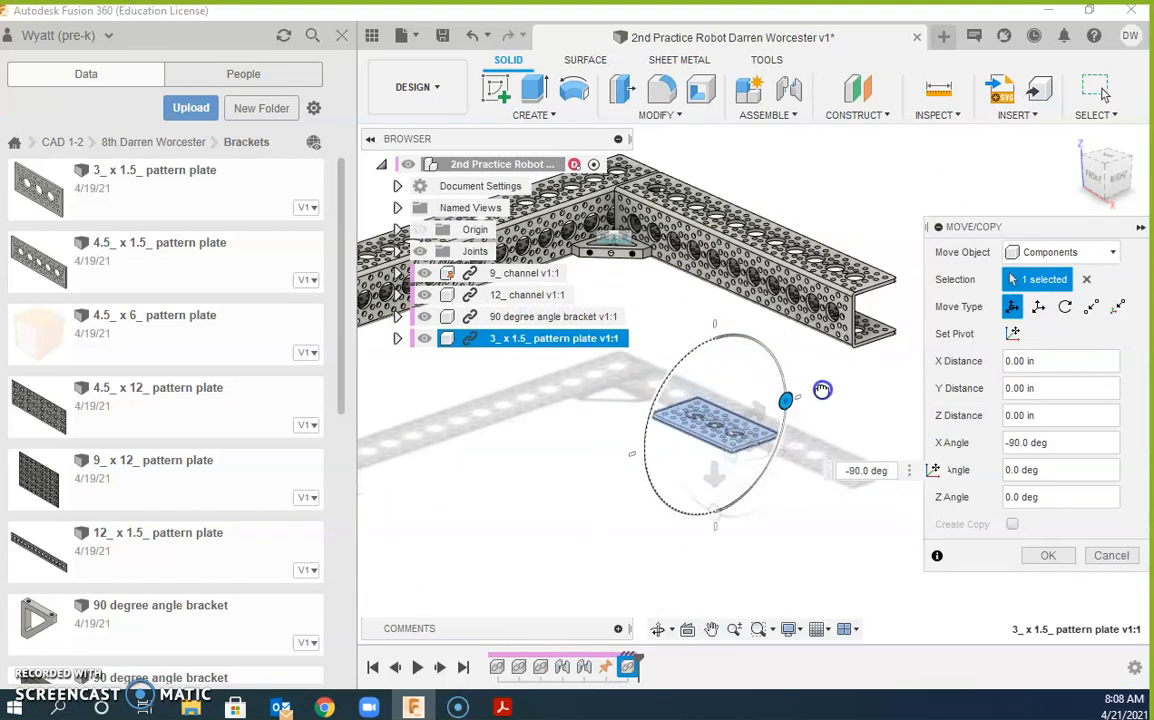
pyautogui.click(1050, 556)
pyautogui.scroll(3, 705, 425)
# Step: Start a joint with a pattern plate hole as the first point
pyautogui.scroll(3, 705, 425)
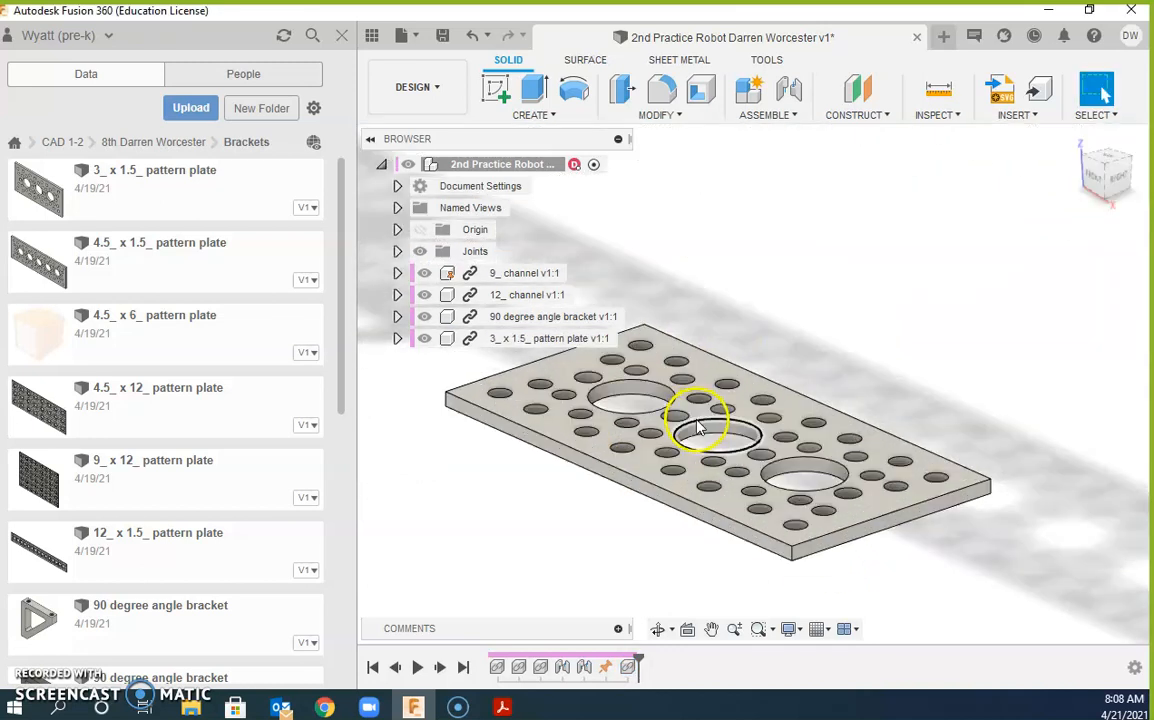
pyautogui.scroll(-5, 703, 432)
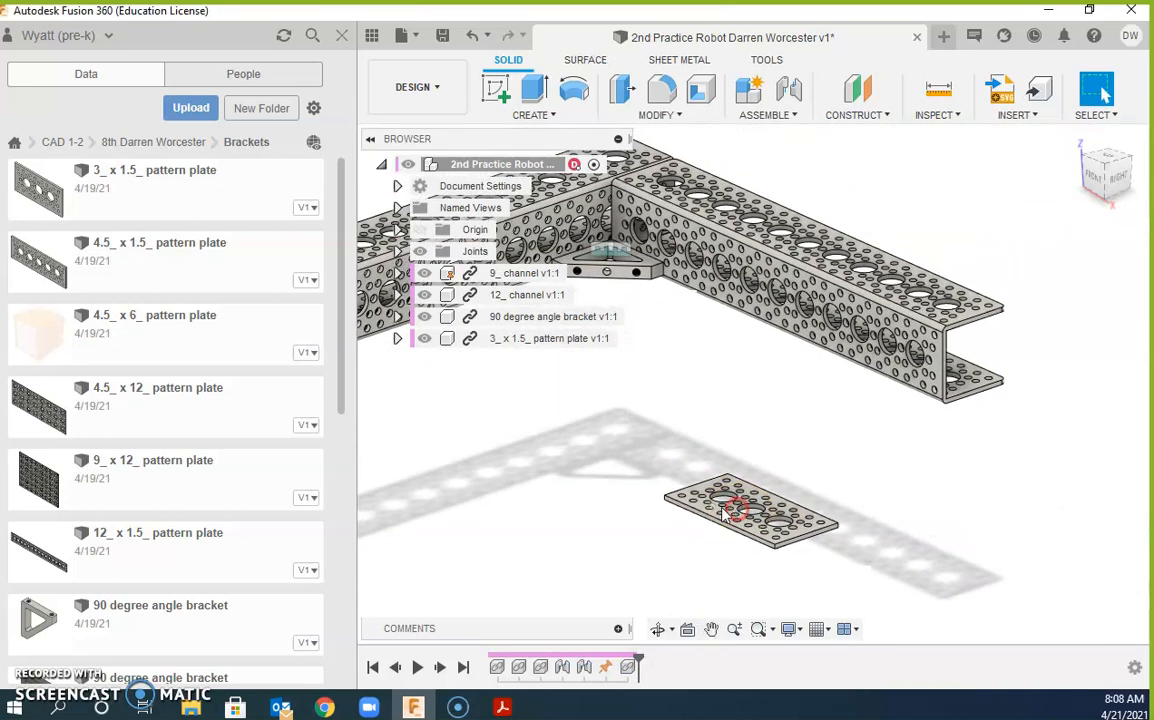
pyautogui.scroll(3, 755, 520)
pyautogui.scroll(3, 700, 265)
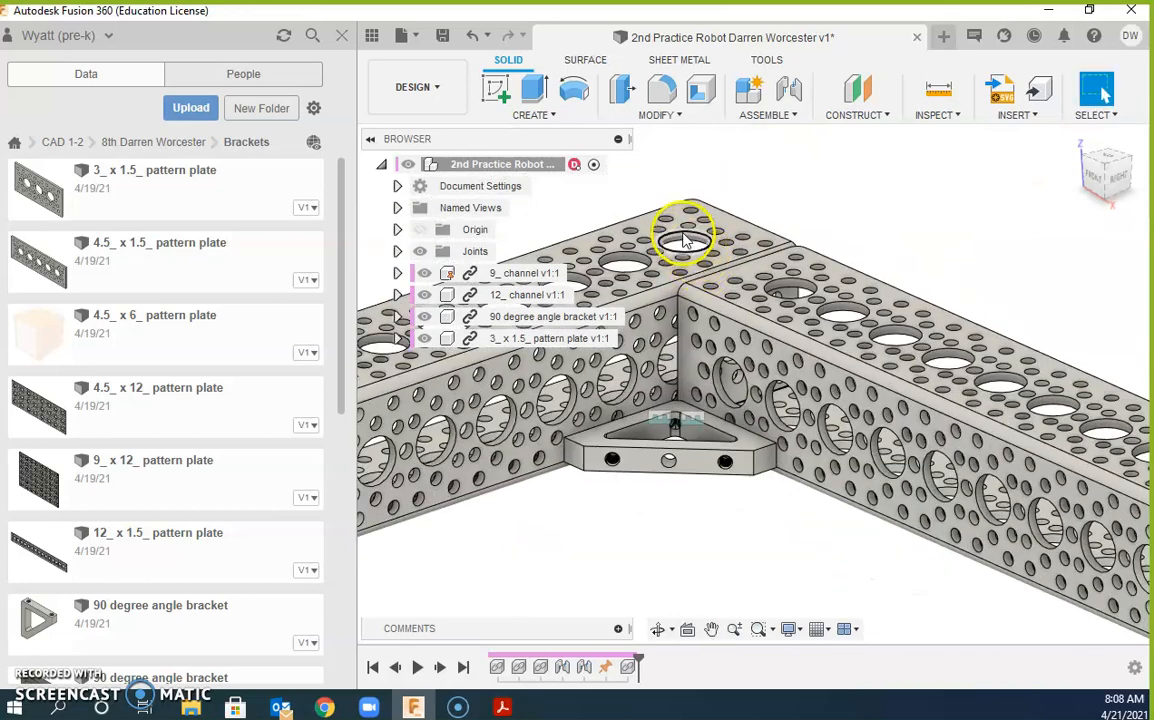
pyautogui.scroll(4, 690, 240)
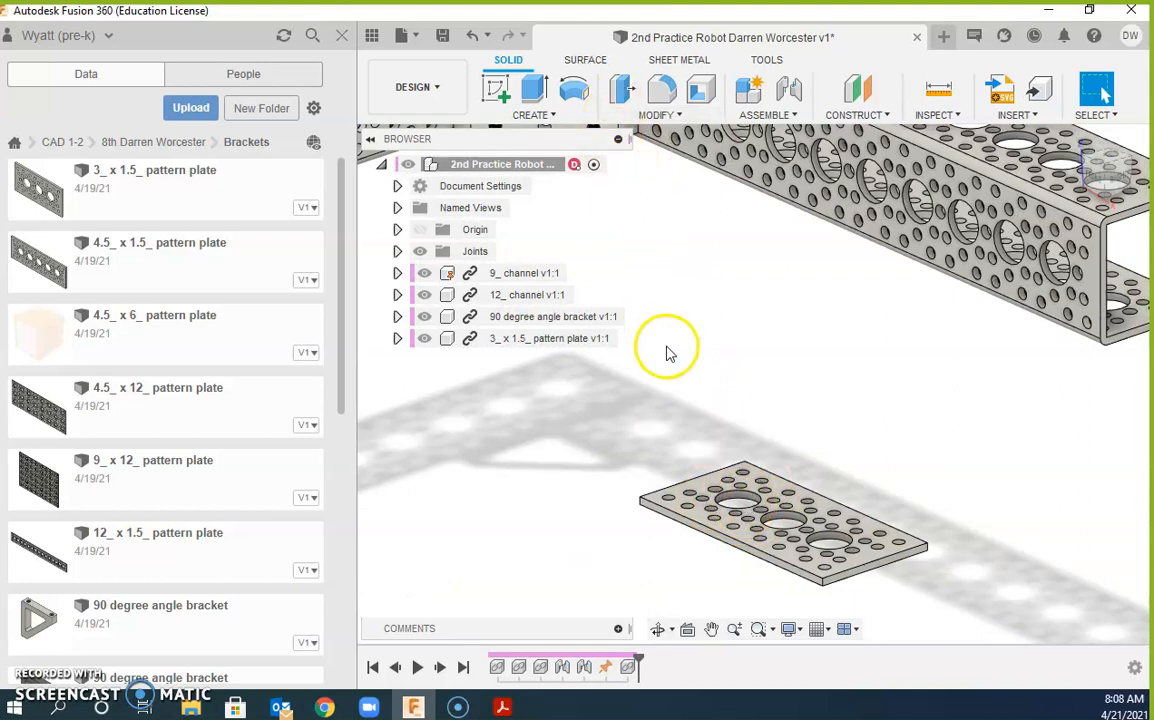
pyautogui.click(790, 93)
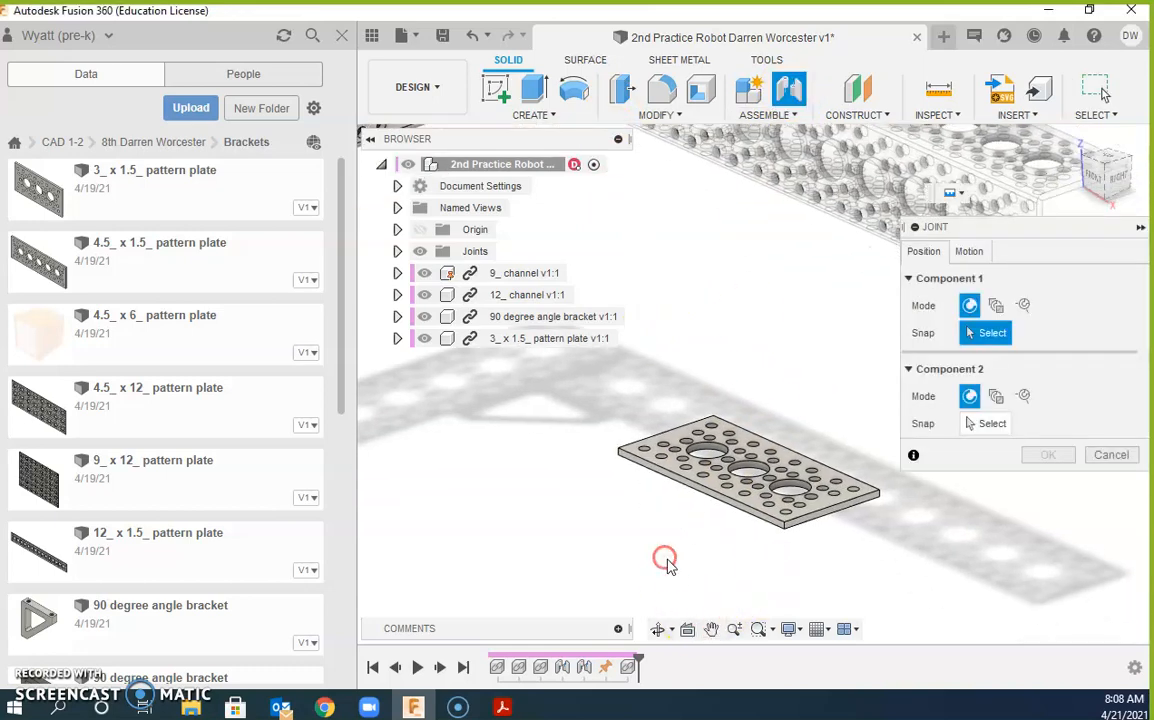
pyautogui.scroll(8, 665, 560)
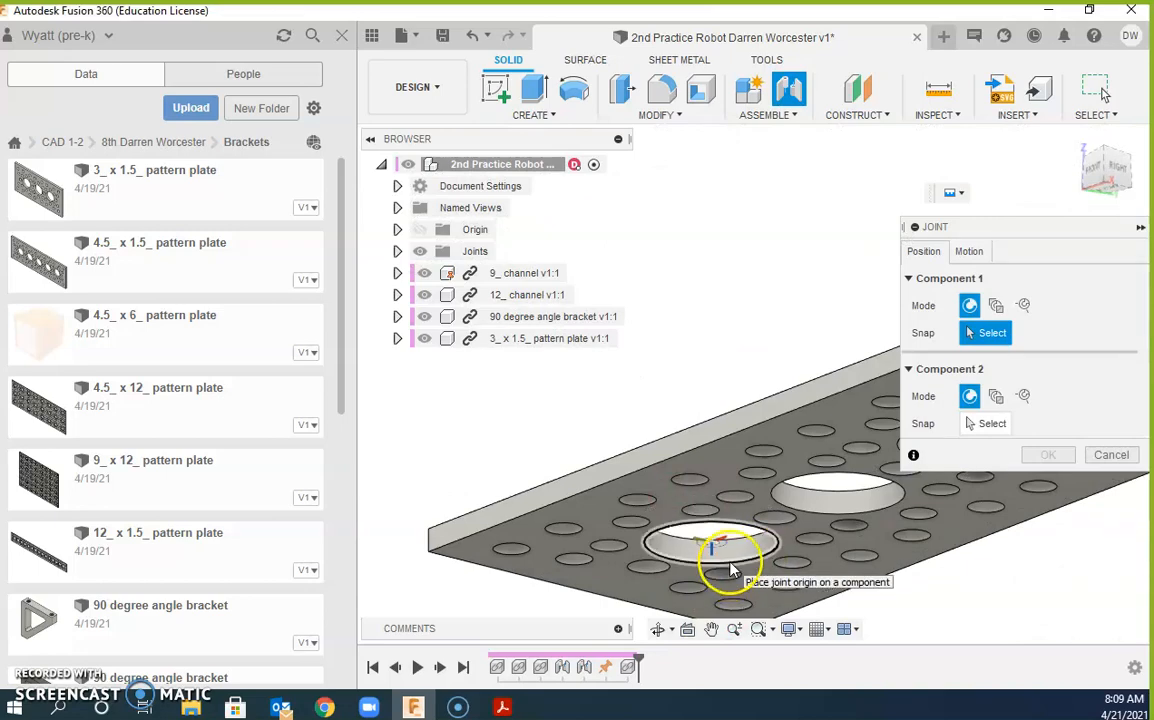
pyautogui.click(731, 568)
# Step: Mate it to the matching channel-corner hole, seating the plate at 90 deg
pyautogui.scroll(-10, 715, 500)
pyautogui.keyDown('shift'); pyautogui.moveTo(672, 311); pyautogui.dragTo(695, 384, button='middle'); pyautogui.keyUp('shift')
pyautogui.scroll(6, 695, 388)
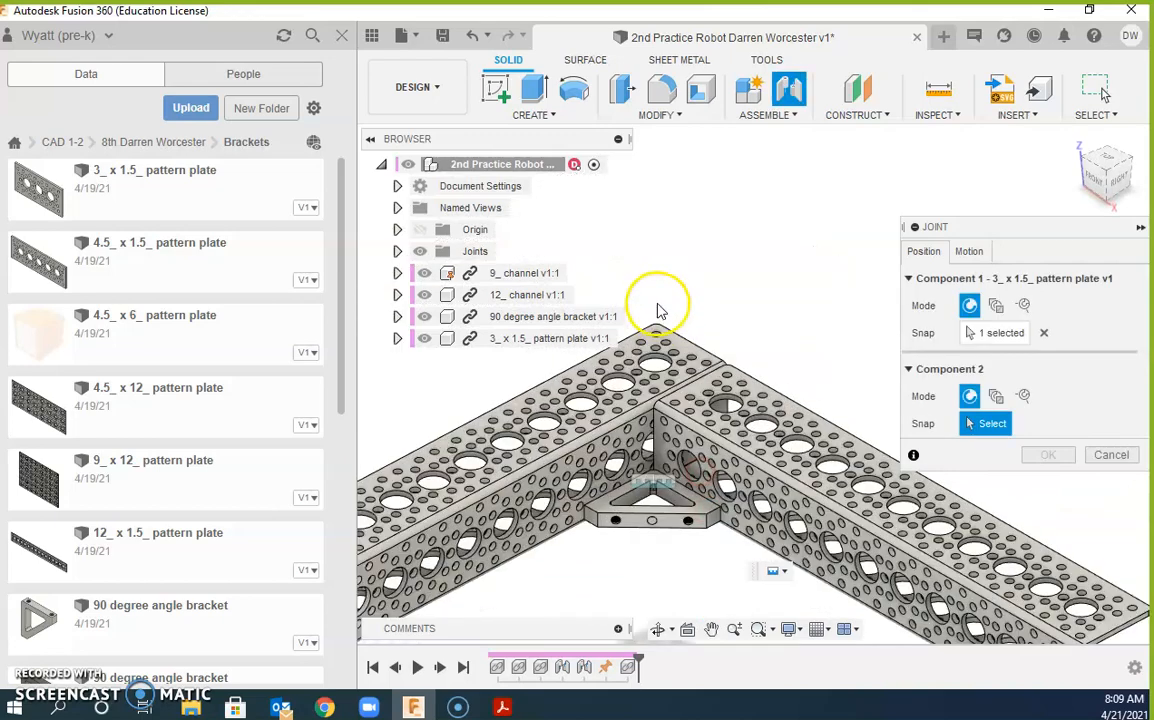
pyautogui.scroll(5, 658, 311)
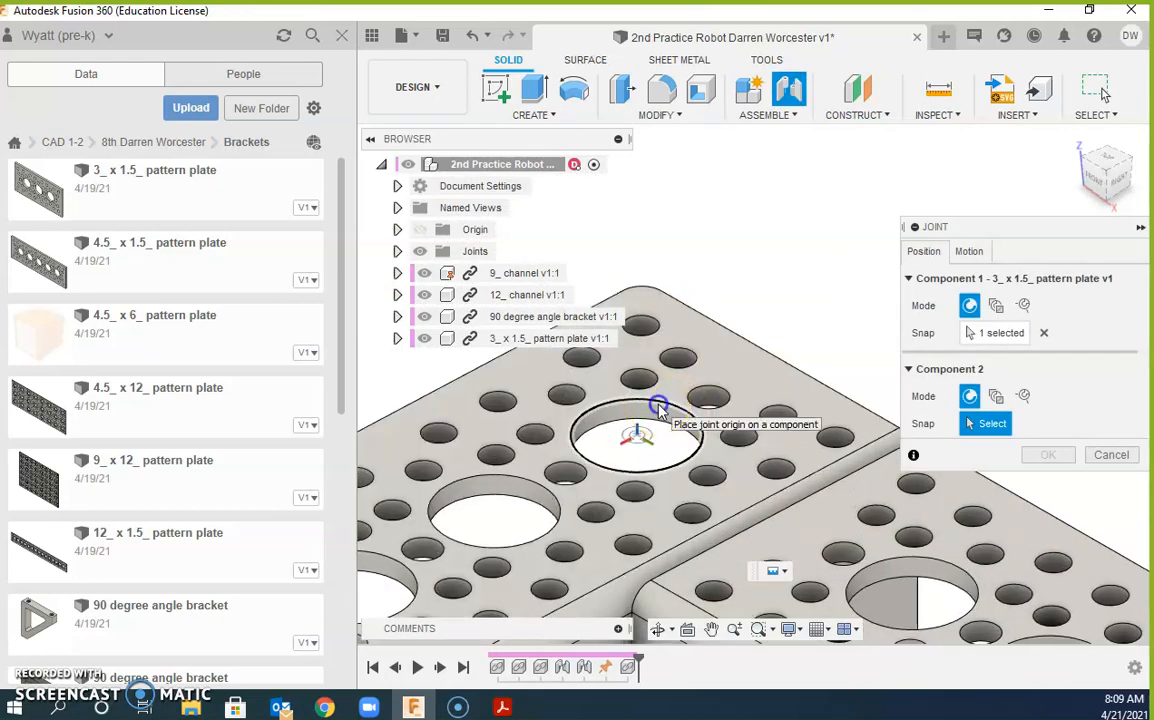
pyautogui.click(659, 410)
pyautogui.click(1047, 601)
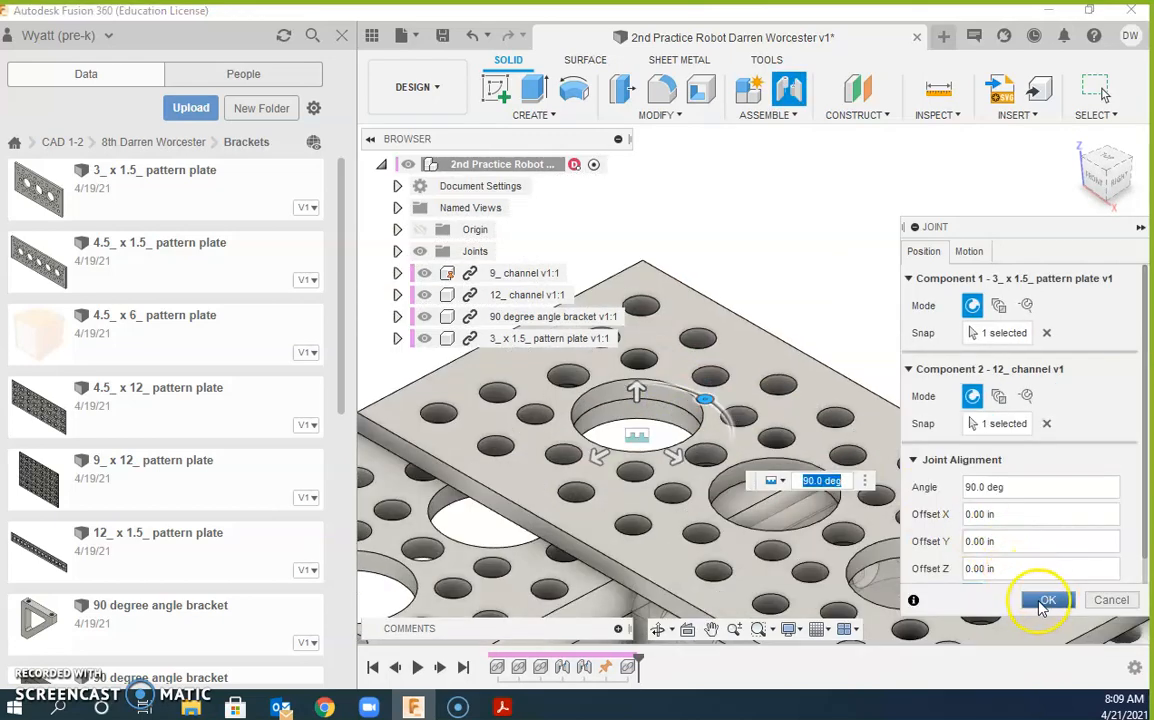
pyautogui.scroll(-8, 902, 502)
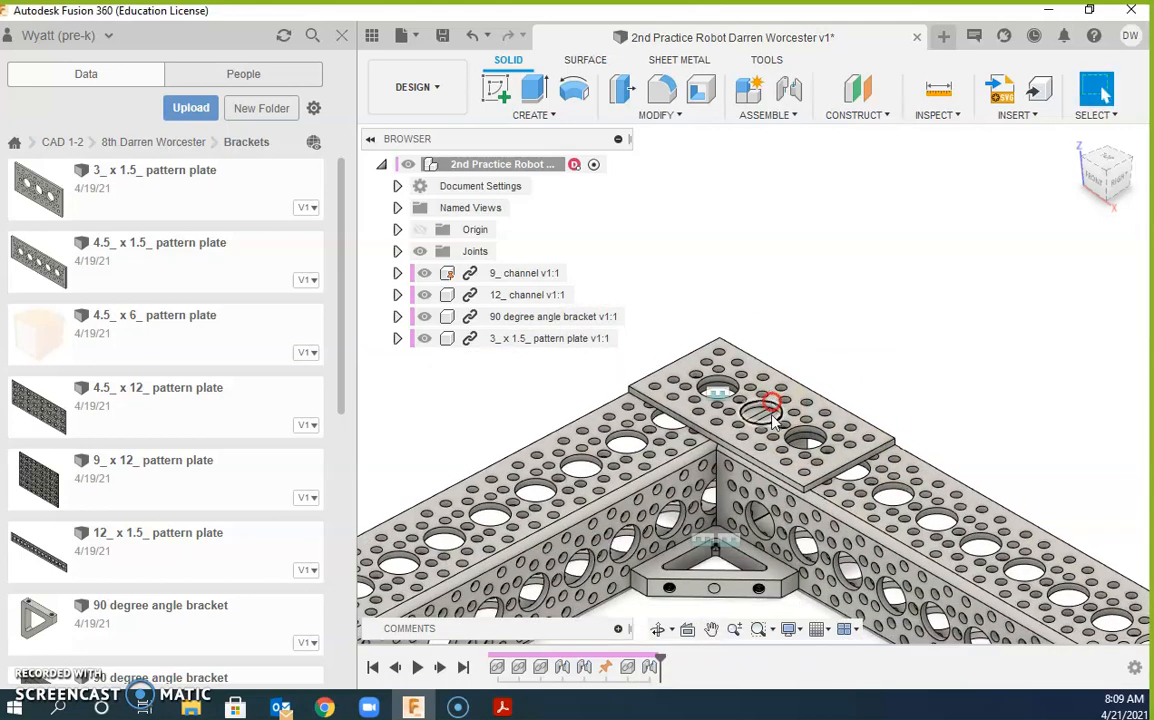
pyautogui.scroll(-2, 690, 481)
pyautogui.scroll(-3, 734, 536)
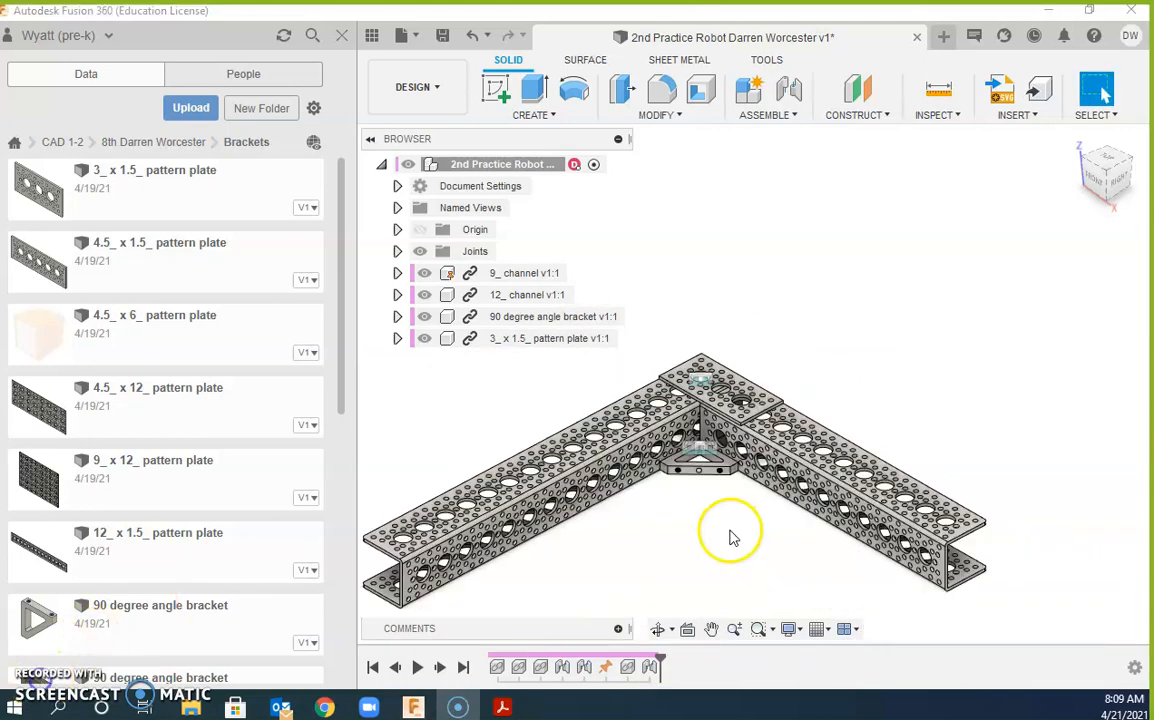
pyautogui.scroll(-1, 729, 404)
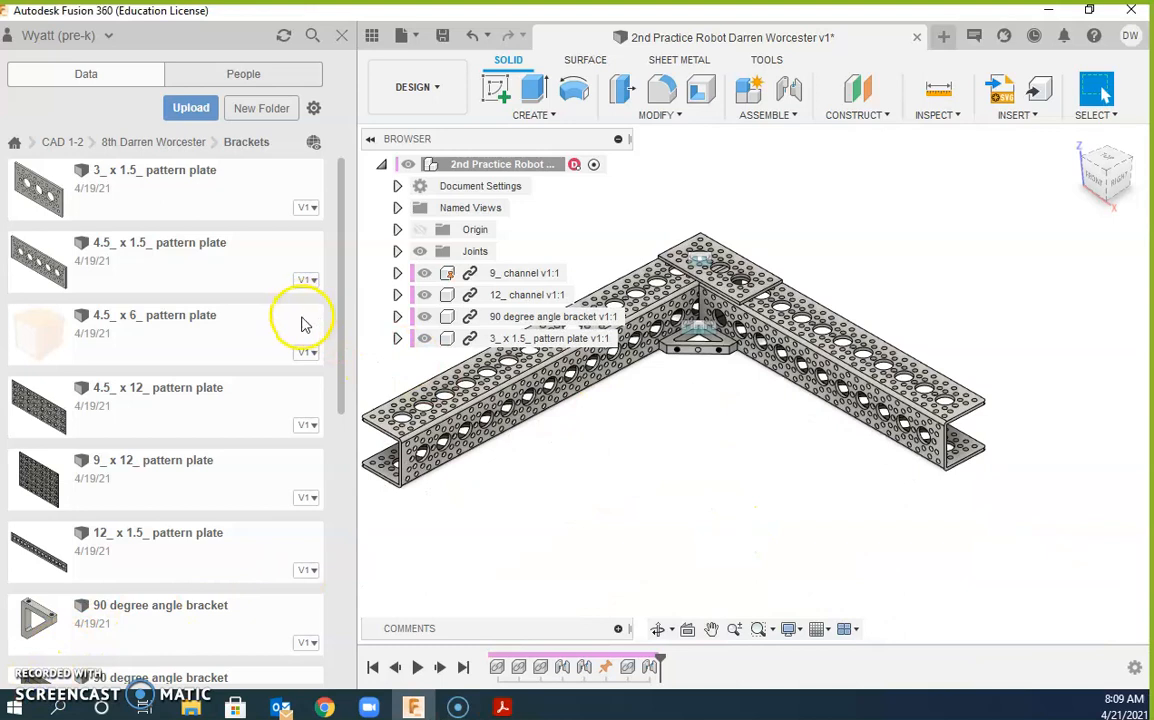
# Step: Insert another 12_ channel from the Channels folder
pyautogui.click(130, 148)
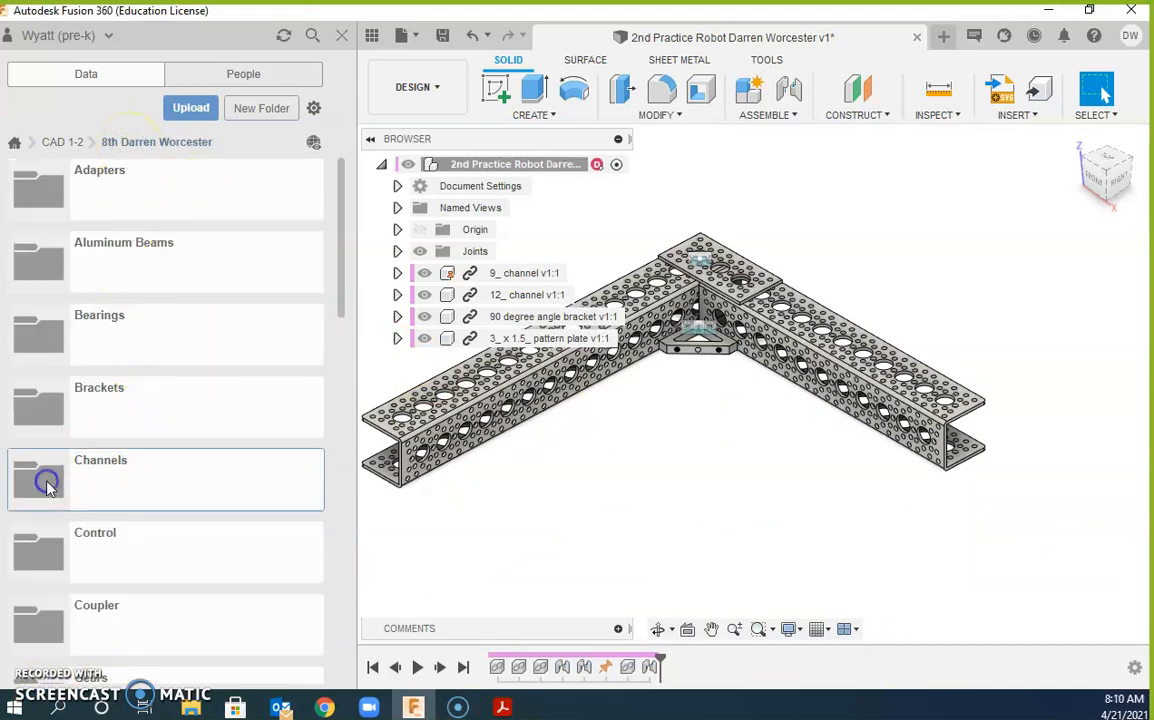
pyautogui.click(47, 485)
pyautogui.scroll(-2, 152, 463)
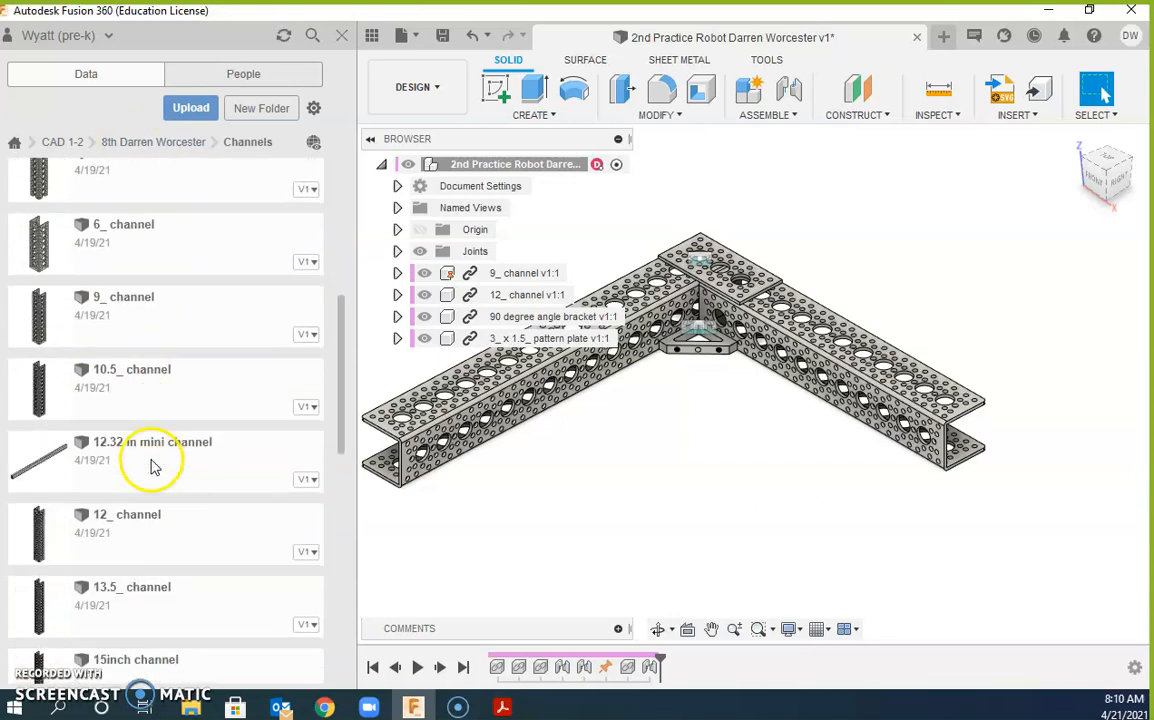
pyautogui.moveTo(57, 543); pyautogui.dragTo(747, 478)
pyautogui.moveTo(940, 412); pyautogui.dragTo(773, 424, button='middle')
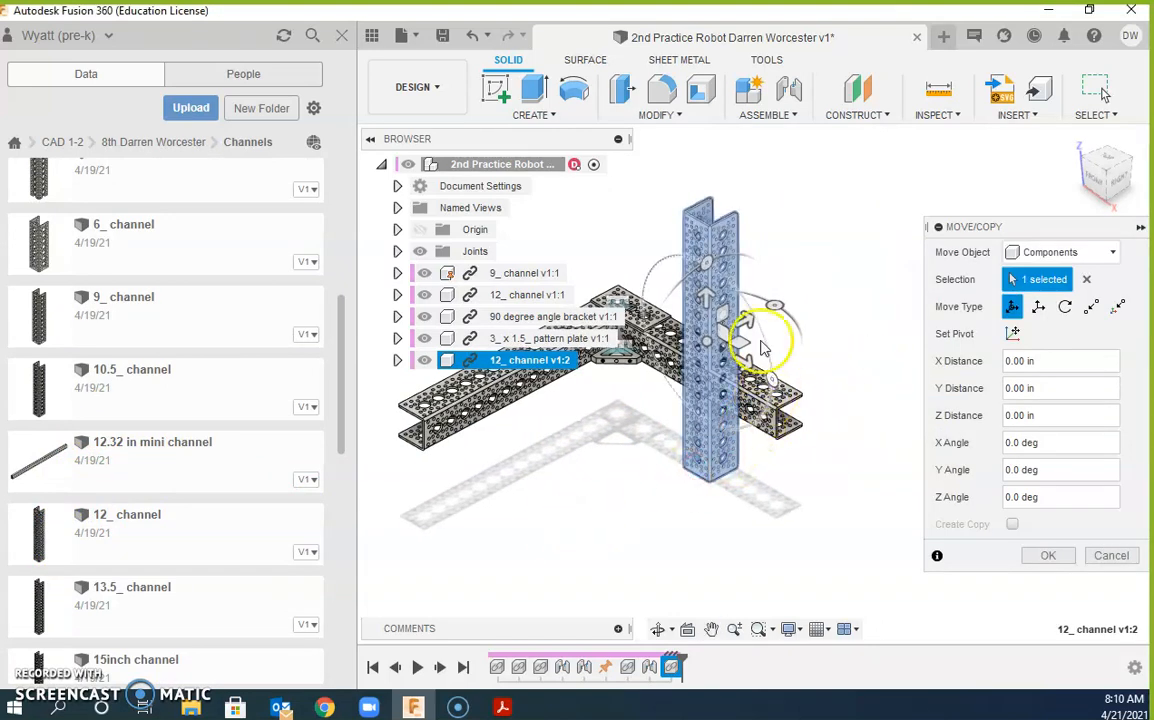
# Step: Rotate the new channel 90 deg about X to lie flat and move it 1.00 in along X
pyautogui.moveTo(708, 265); pyautogui.dragTo(636, 376)
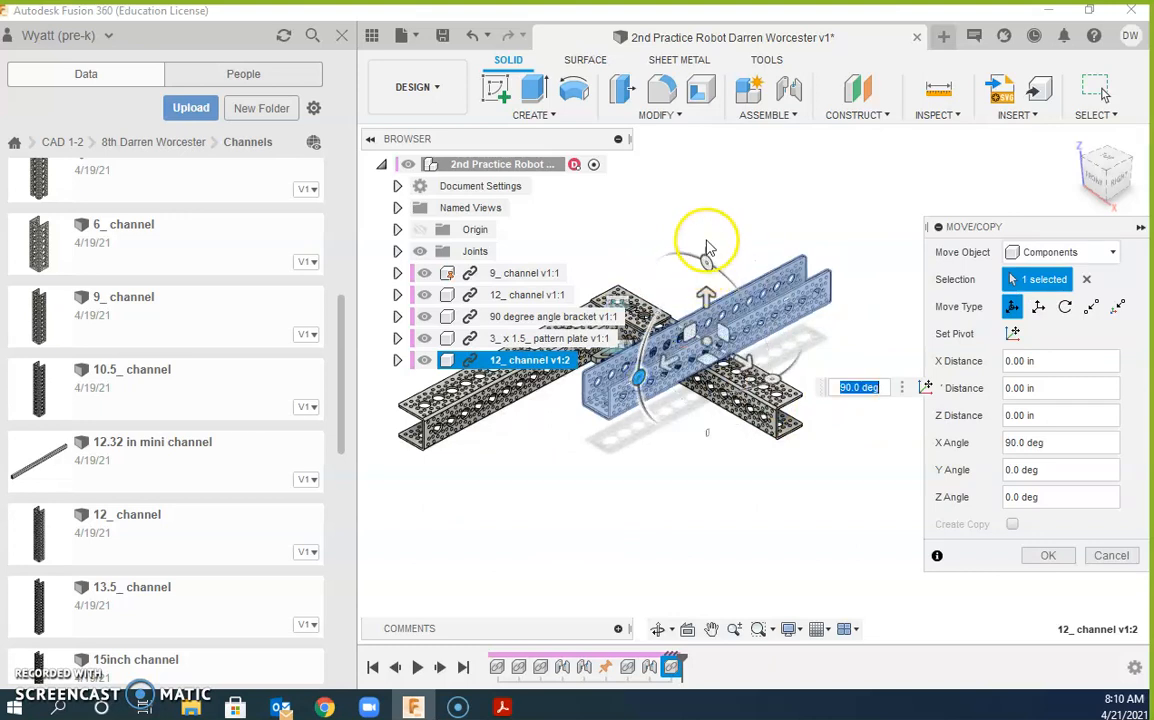
pyautogui.moveTo(695, 260); pyautogui.dragTo(828, 420)
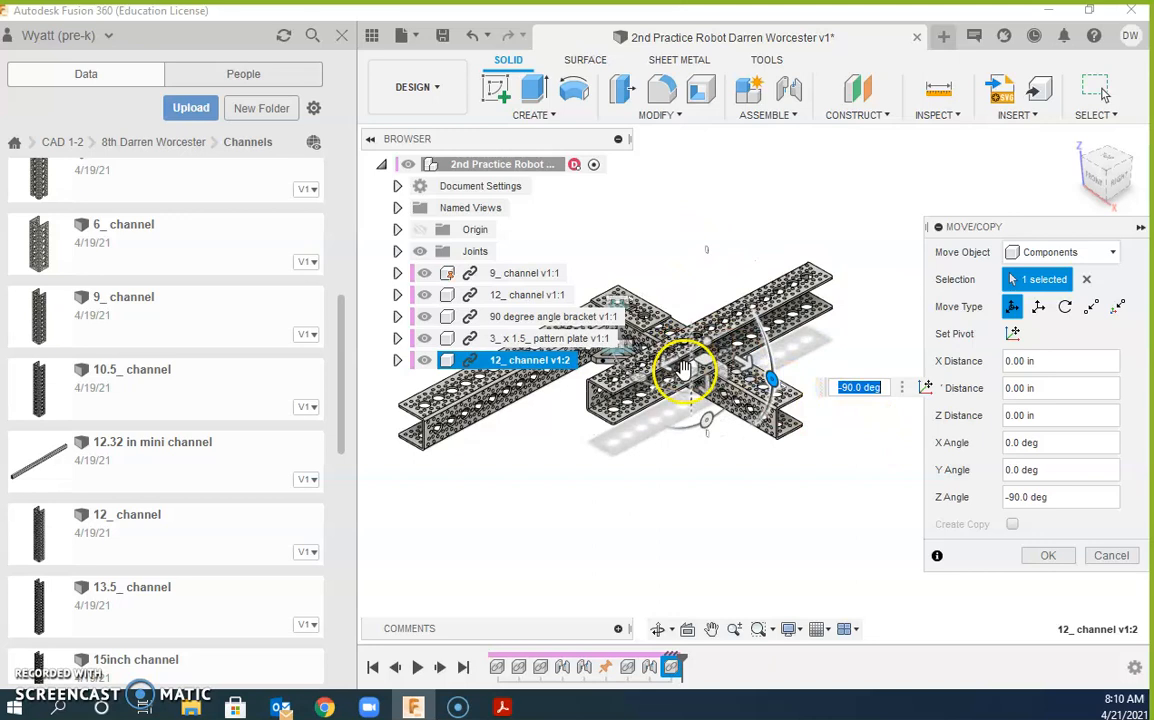
pyautogui.moveTo(665, 368); pyautogui.dragTo(726, 525)
pyautogui.click(735, 515)
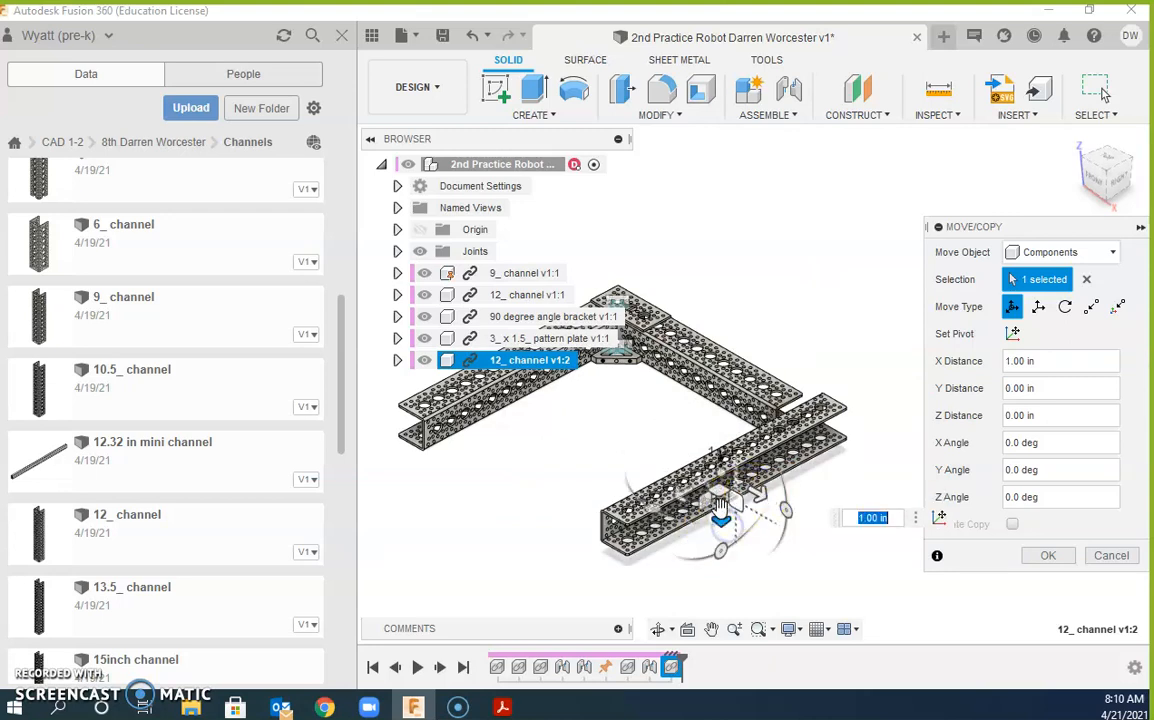
pyautogui.click(1047, 557)
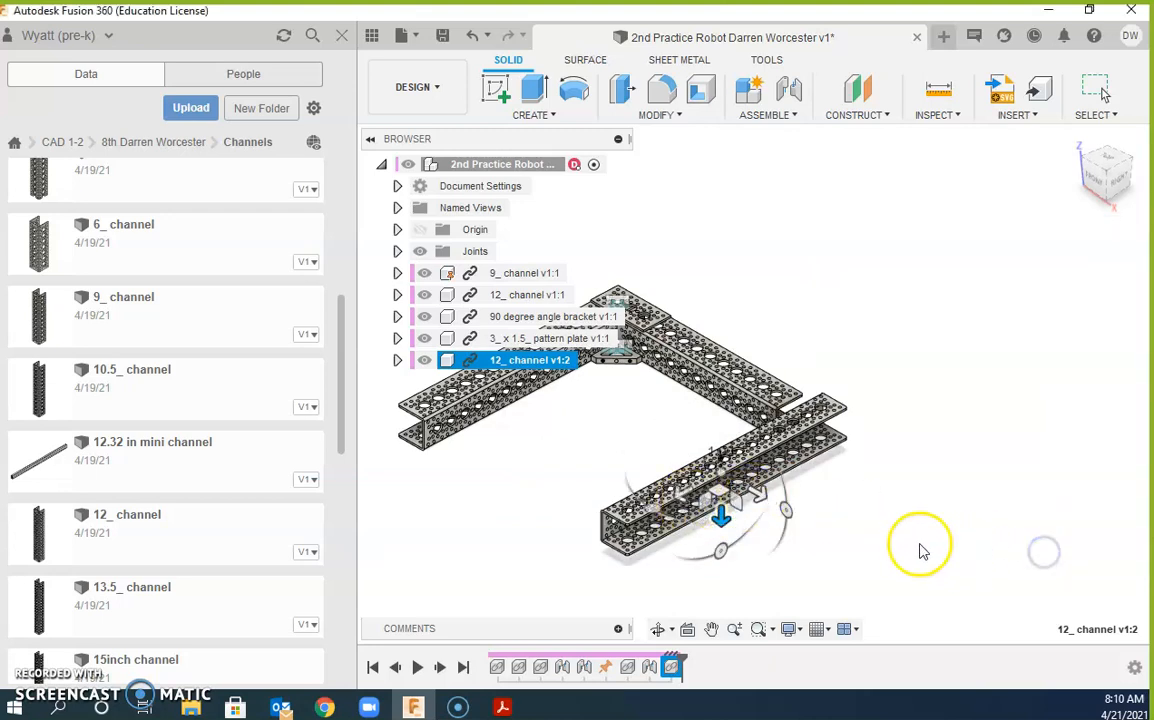
pyautogui.click(925, 500)
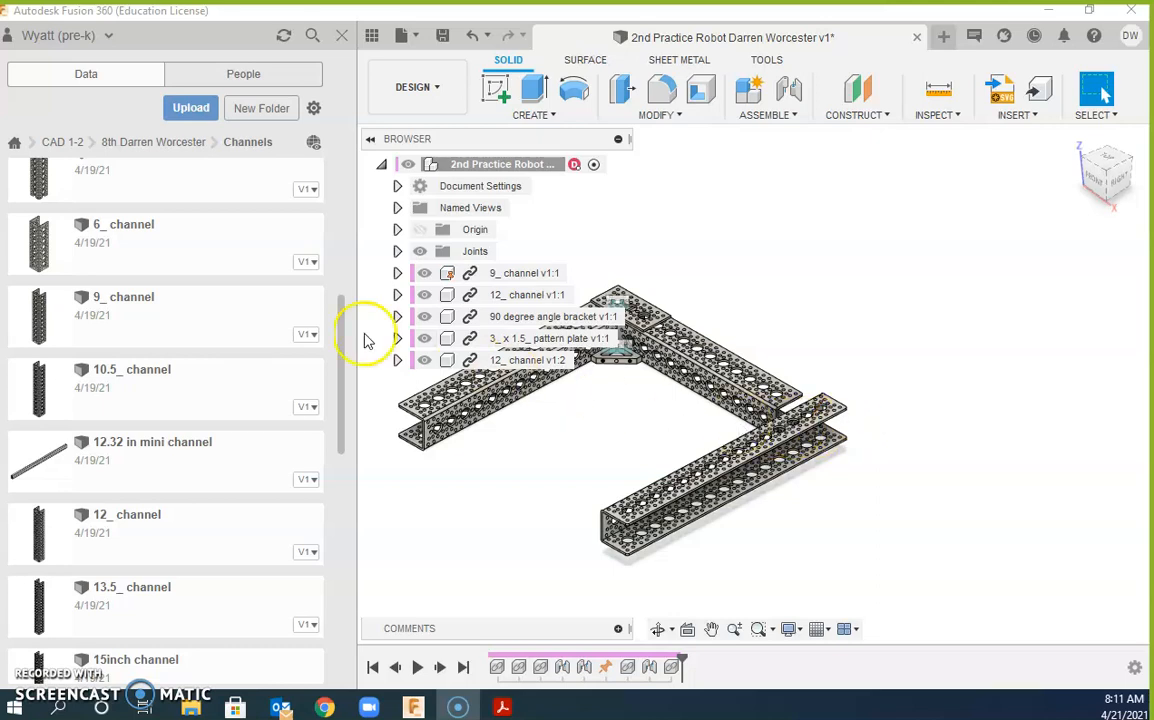
# Step: Insert side tapped pattern mount D from the Pattern Mounts folder
pyautogui.click(150, 143)
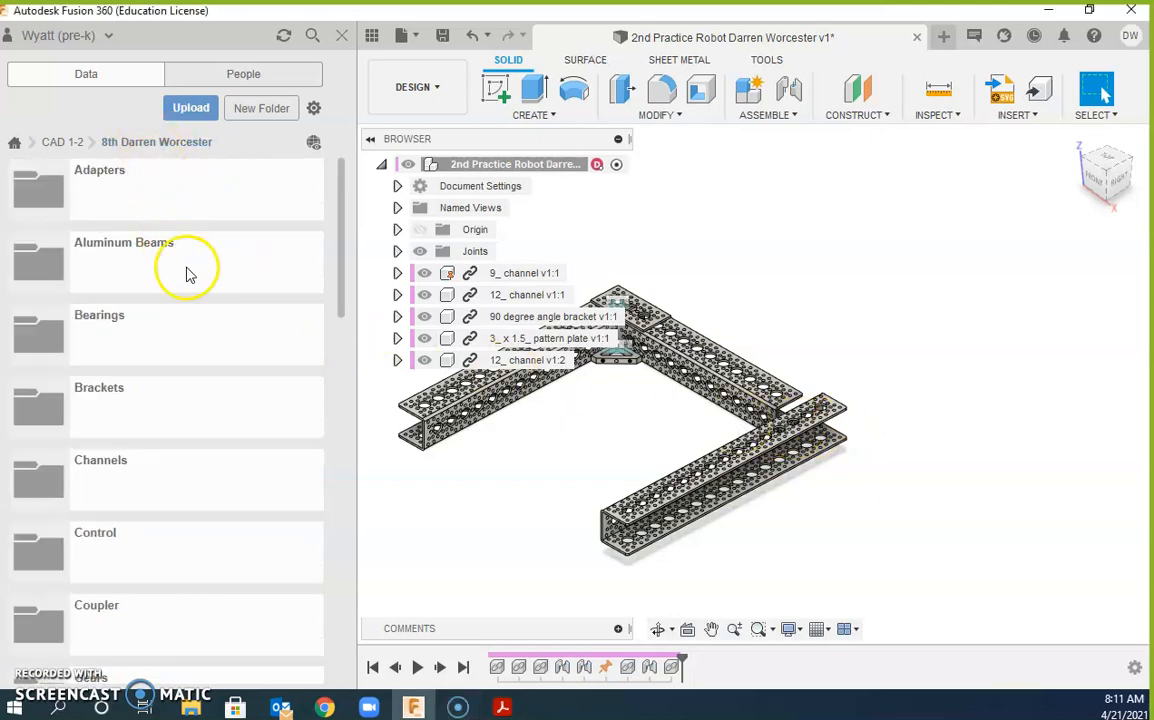
pyautogui.moveTo(345, 245); pyautogui.dragTo(335, 424)
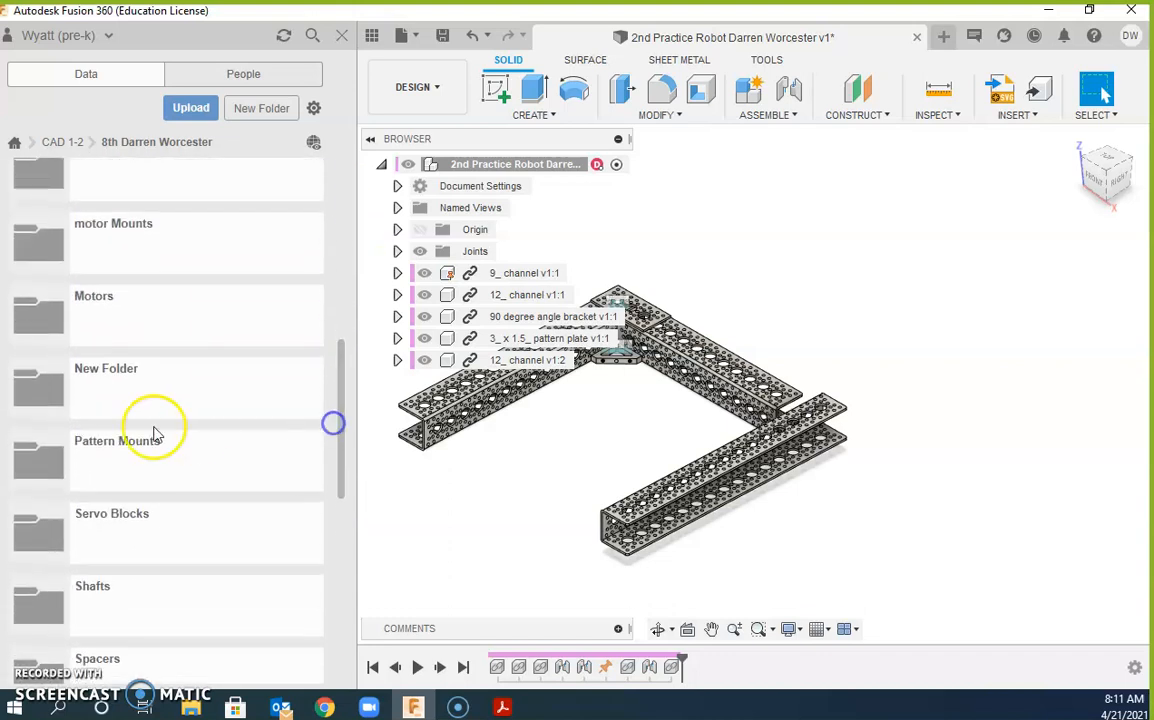
pyautogui.click(66, 463)
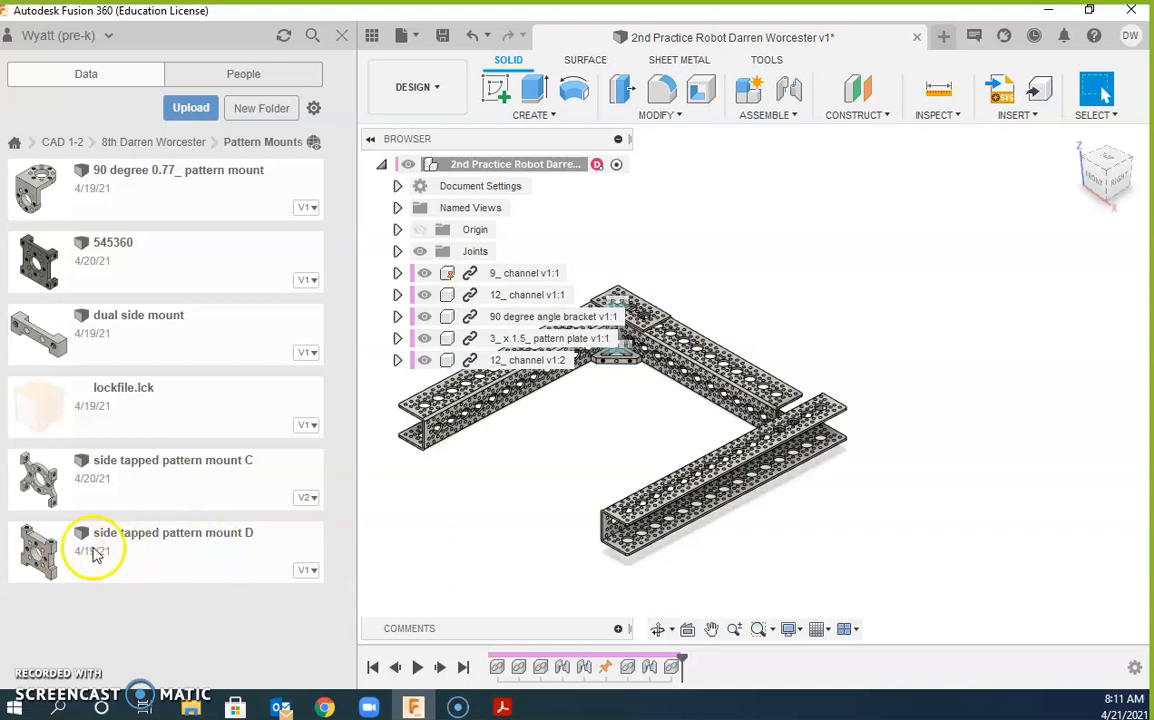
pyautogui.moveTo(40, 550); pyautogui.dragTo(522, 500)
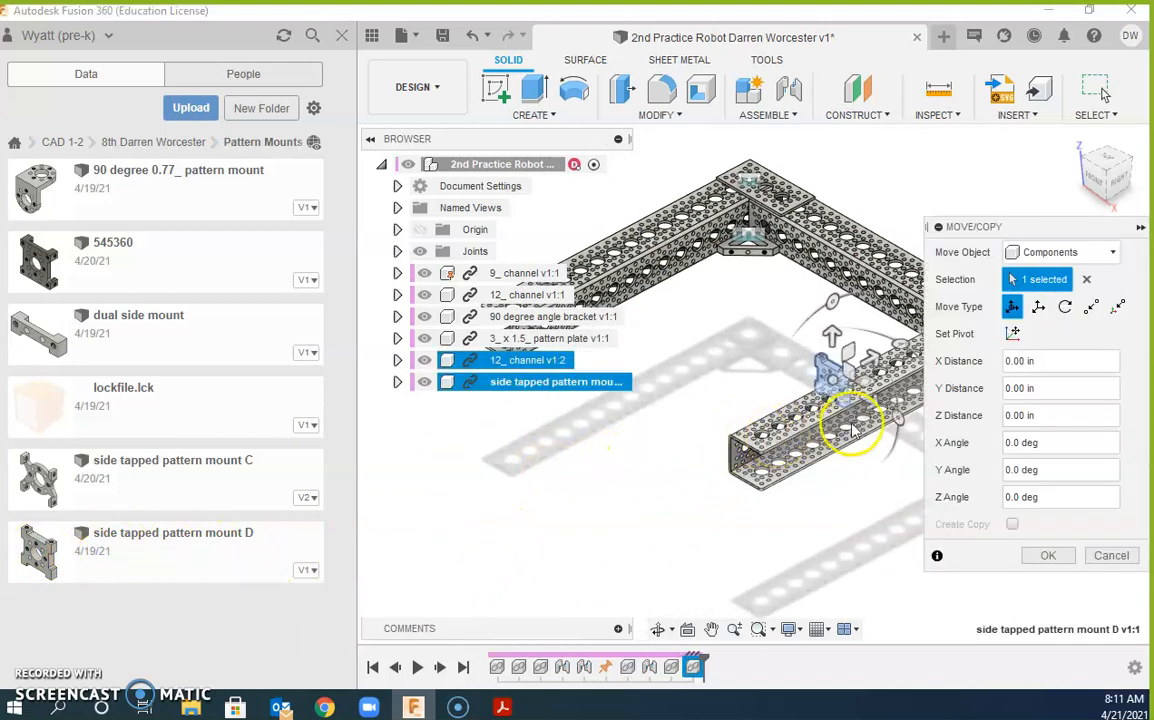
# Step: Turn the mount -90 deg about Z and confirm its placement
pyautogui.scroll(-3, 815, 368)
pyautogui.scroll(4, 747, 356)
pyautogui.moveTo(747, 356); pyautogui.dragTo(407, 536, button='middle')
pyautogui.scroll(3, 613, 523)
pyautogui.moveTo(613, 523); pyautogui.dragTo(421, 547, button='middle')
pyautogui.scroll(4, 515, 465)
pyautogui.scroll(3, 493, 497)
pyautogui.scroll(-4, 655, 398)
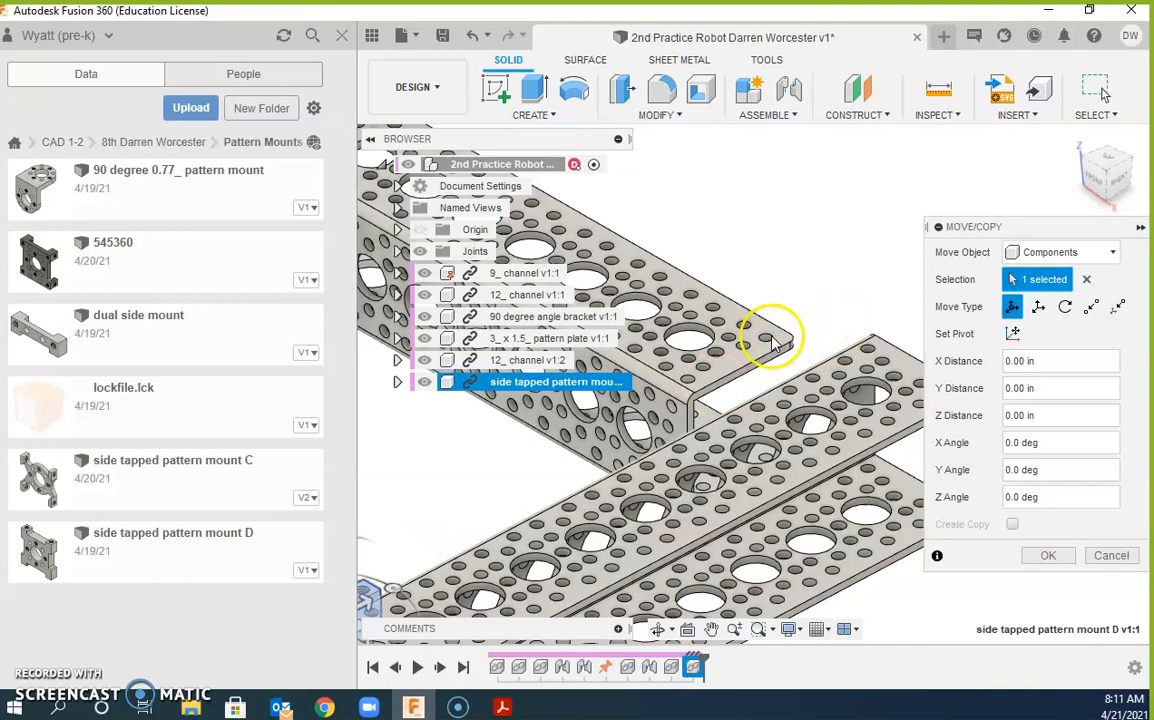
pyautogui.moveTo(555, 464); pyautogui.dragTo(695, 355, button='middle')
pyautogui.moveTo(611, 450); pyautogui.dragTo(600, 518)
pyautogui.click(567, 432)
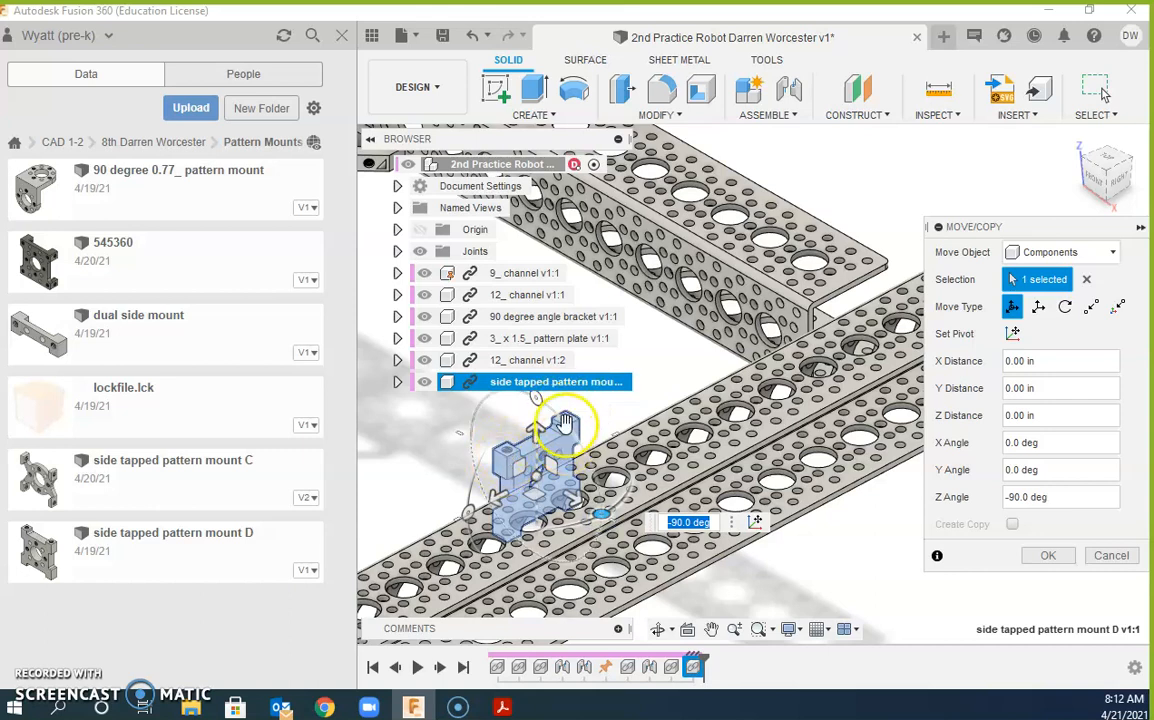
pyautogui.click(1048, 555)
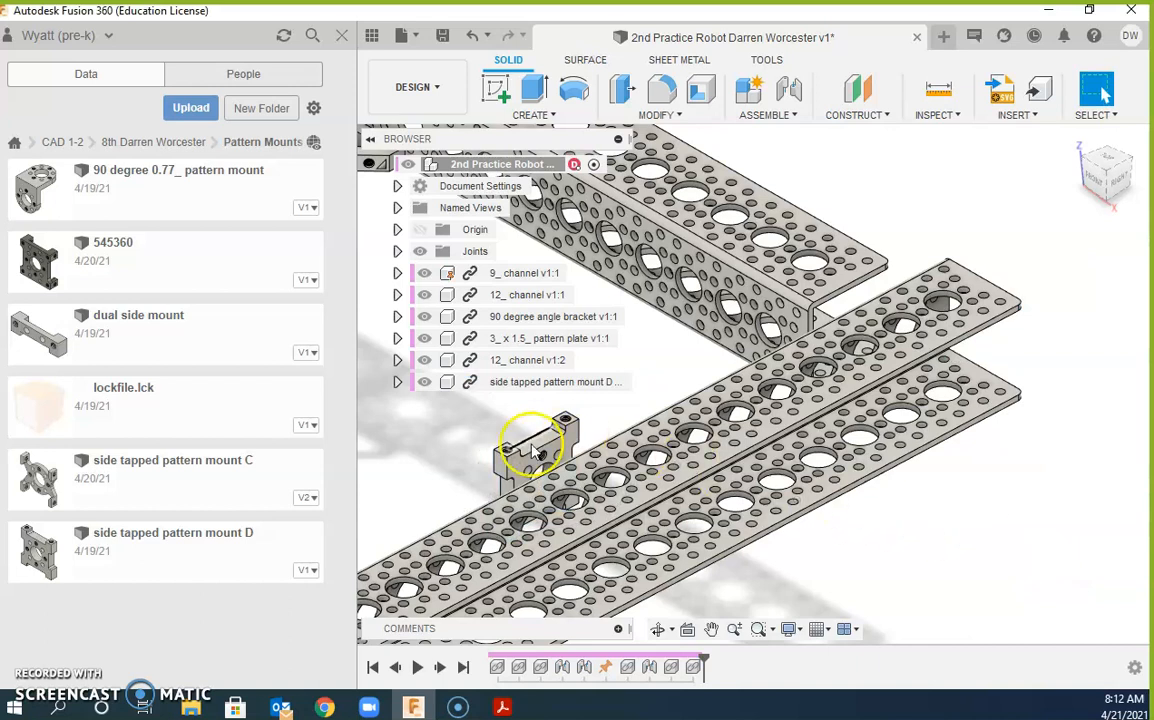
pyautogui.keyDown('shift'); pyautogui.moveTo(484, 400); pyautogui.dragTo(650, 490, button='middle'); pyautogui.keyUp('shift')
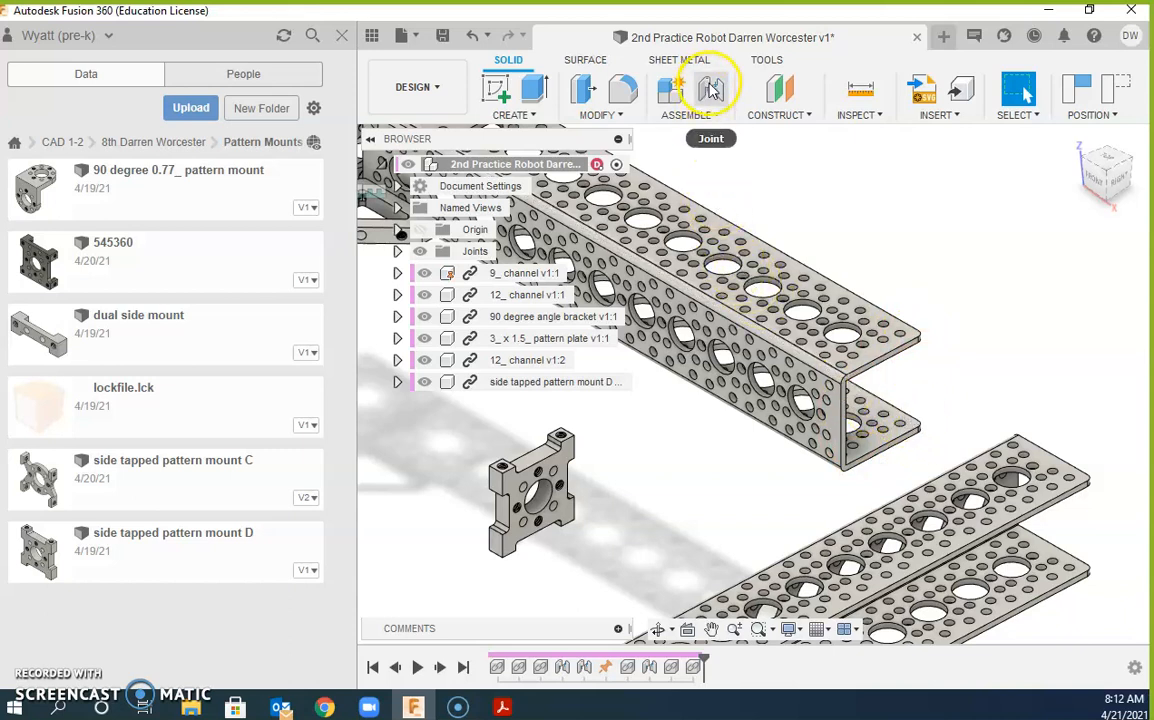
# Step: Joint the mount's tapped hole to a hole at the 9_ channel end at -90 deg
pyautogui.click(711, 90)
pyautogui.scroll(6, 530, 420)
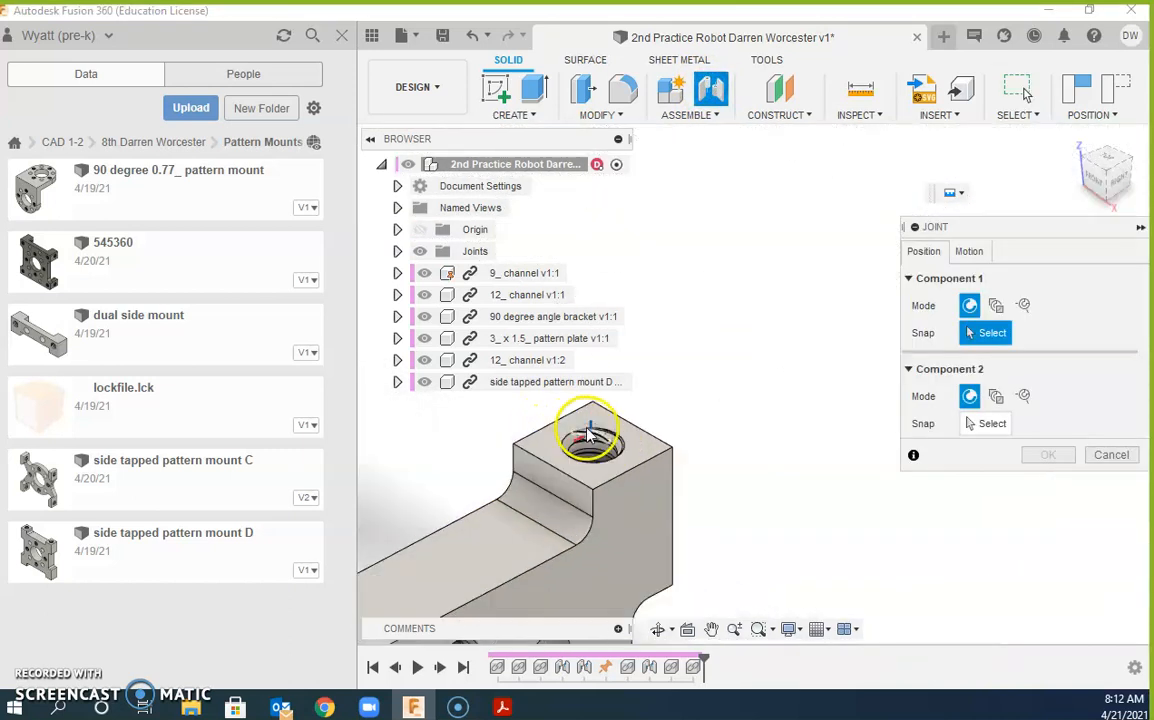
pyautogui.scroll(2, 590, 435)
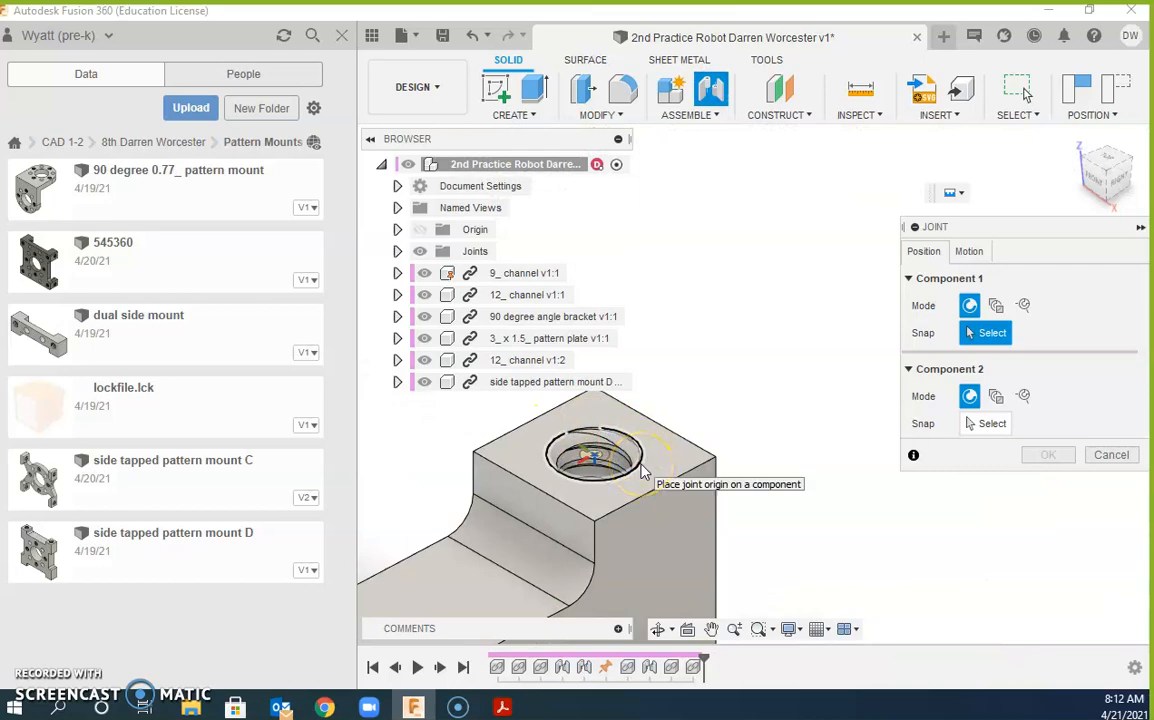
pyautogui.click(643, 473)
pyautogui.scroll(-8, 713, 466)
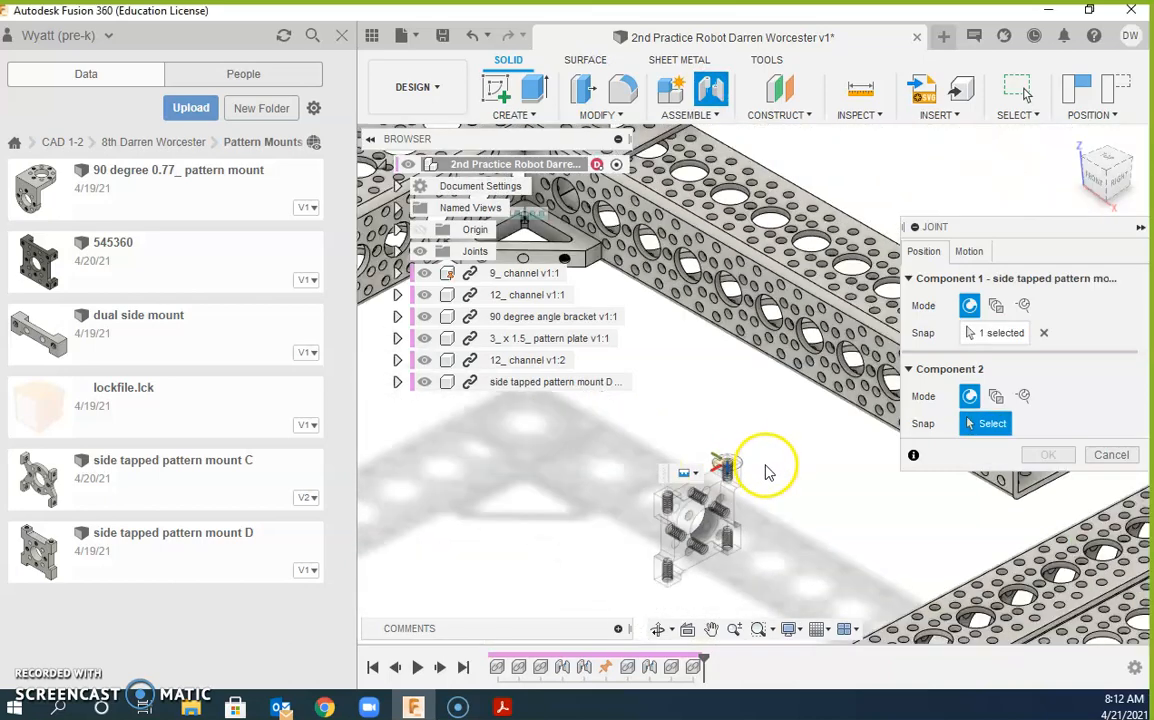
pyautogui.moveTo(768, 472); pyautogui.dragTo(675, 470, button='middle')
pyautogui.keyDown('shift'); pyautogui.moveTo(767, 473); pyautogui.dragTo(745, 415, button='middle'); pyautogui.keyUp('shift')
pyautogui.scroll(10, 747, 440)
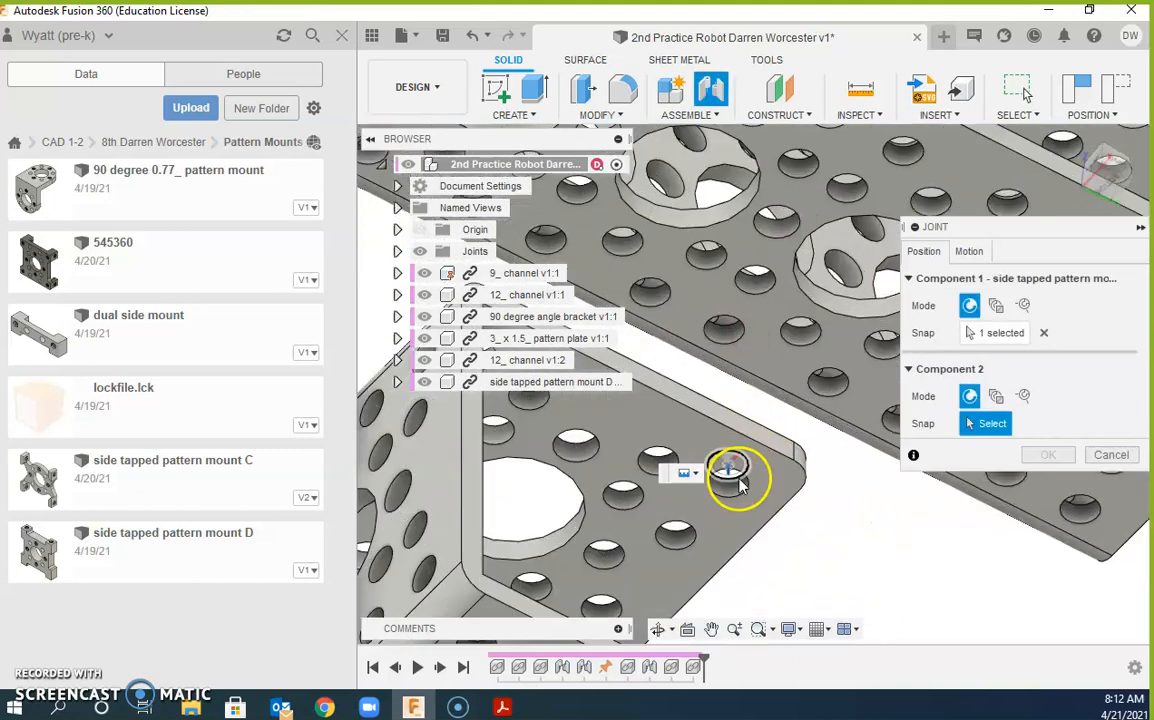
pyautogui.click(735, 476)
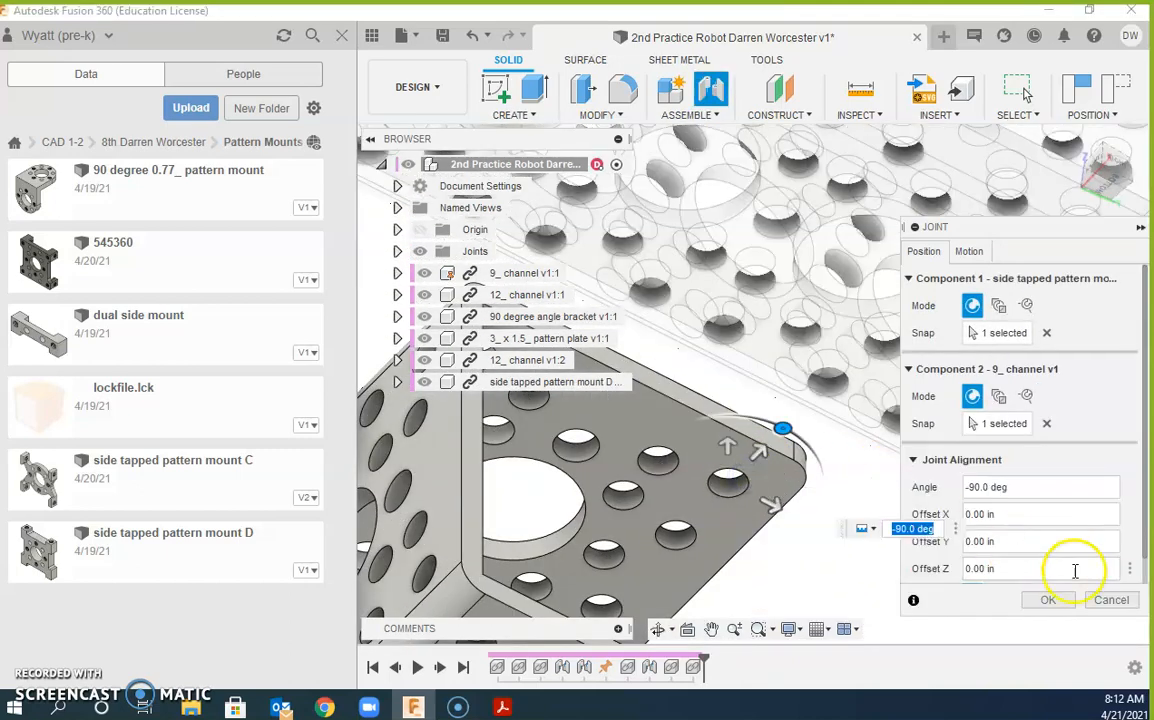
pyautogui.click(1047, 600)
pyautogui.keyDown('shift'); pyautogui.moveTo(840, 420); pyautogui.dragTo(819, 399, button='middle'); pyautogui.keyUp('shift')
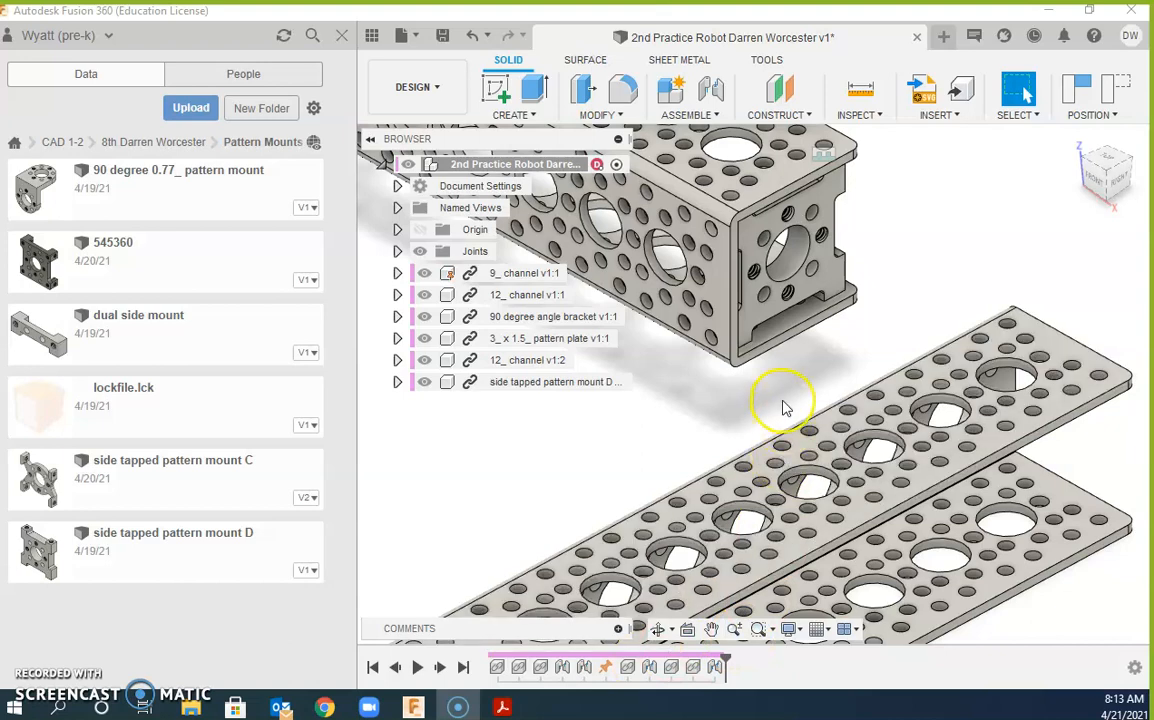
pyautogui.scroll(6, 808, 370)
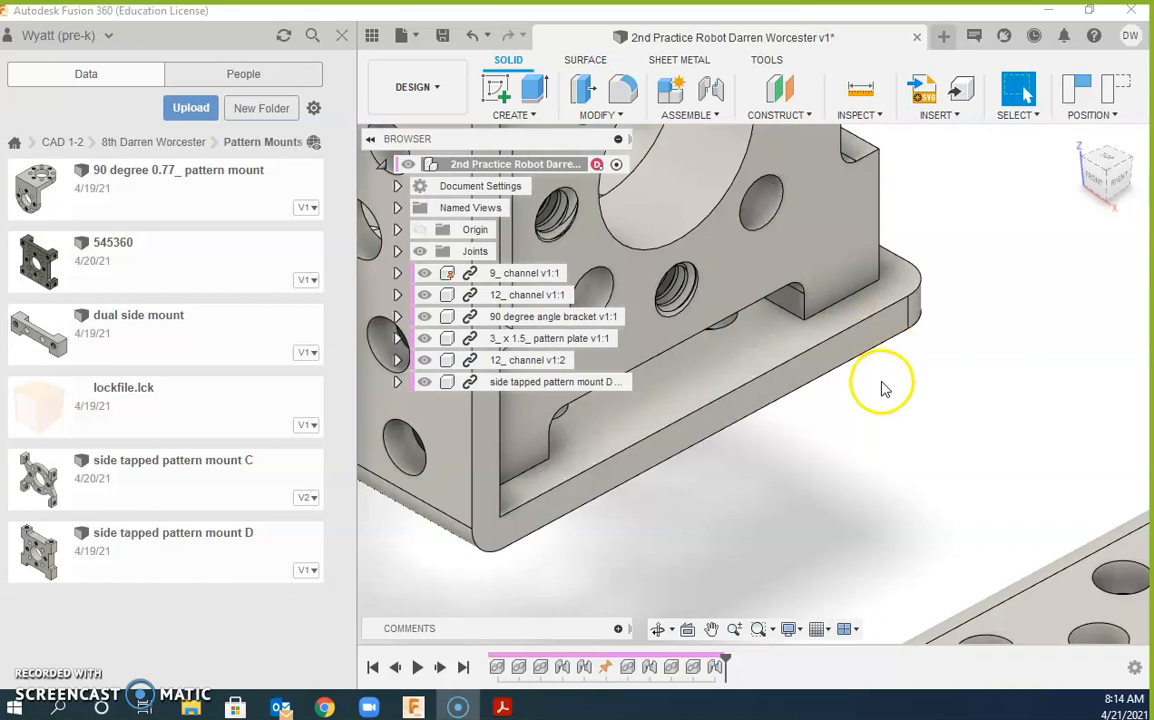
pyautogui.scroll(-5, 884, 395)
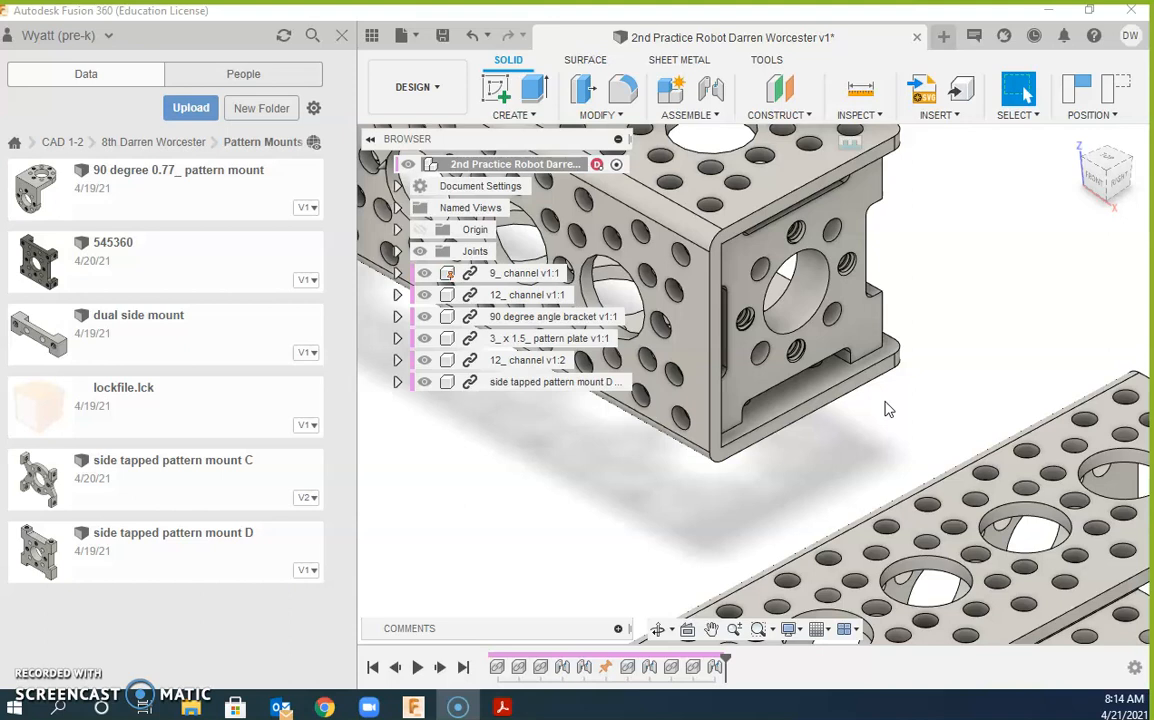
pyautogui.click(889, 363)
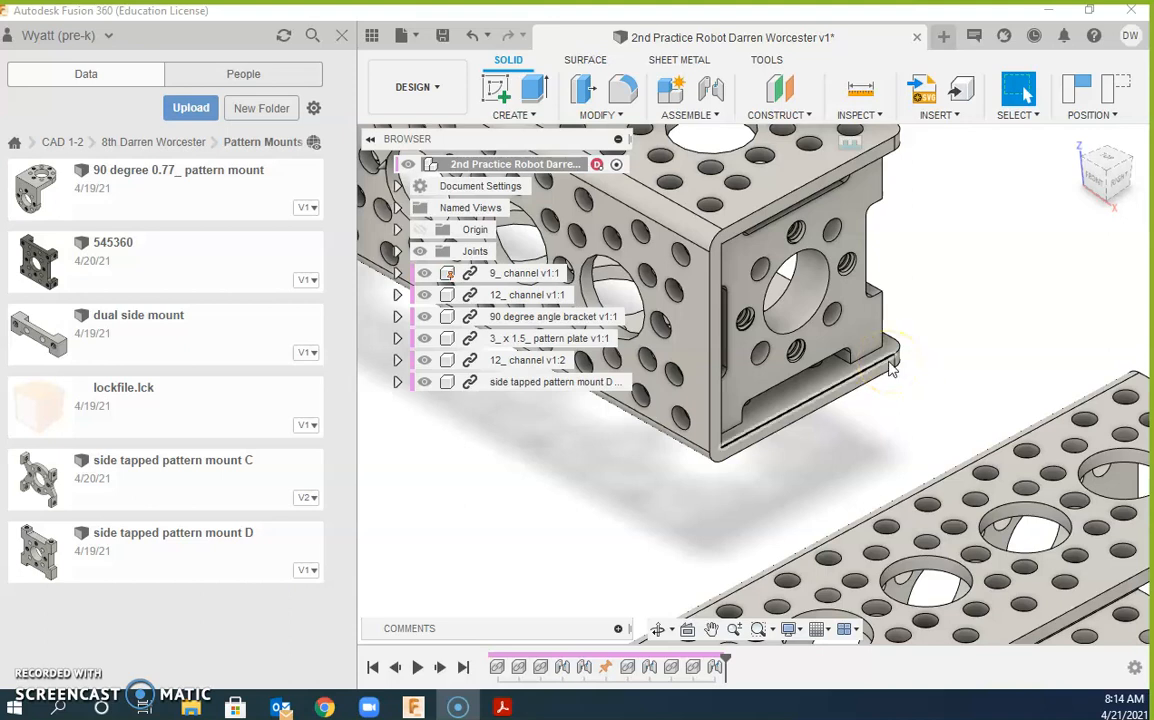
pyautogui.moveTo(889, 370); pyautogui.dragTo(865, 333)
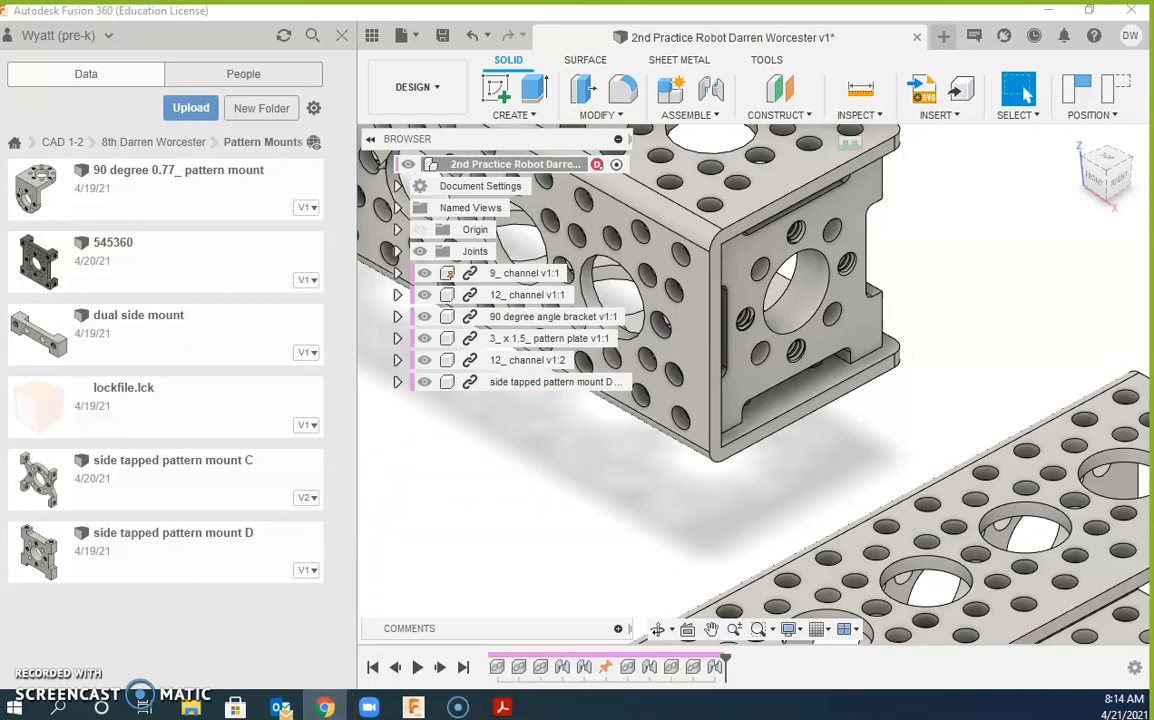
# Step: In a maximized Chrome window, search 'ActoBotics' and open the Actobotics - ServoCity result
pyautogui.click(325, 707)
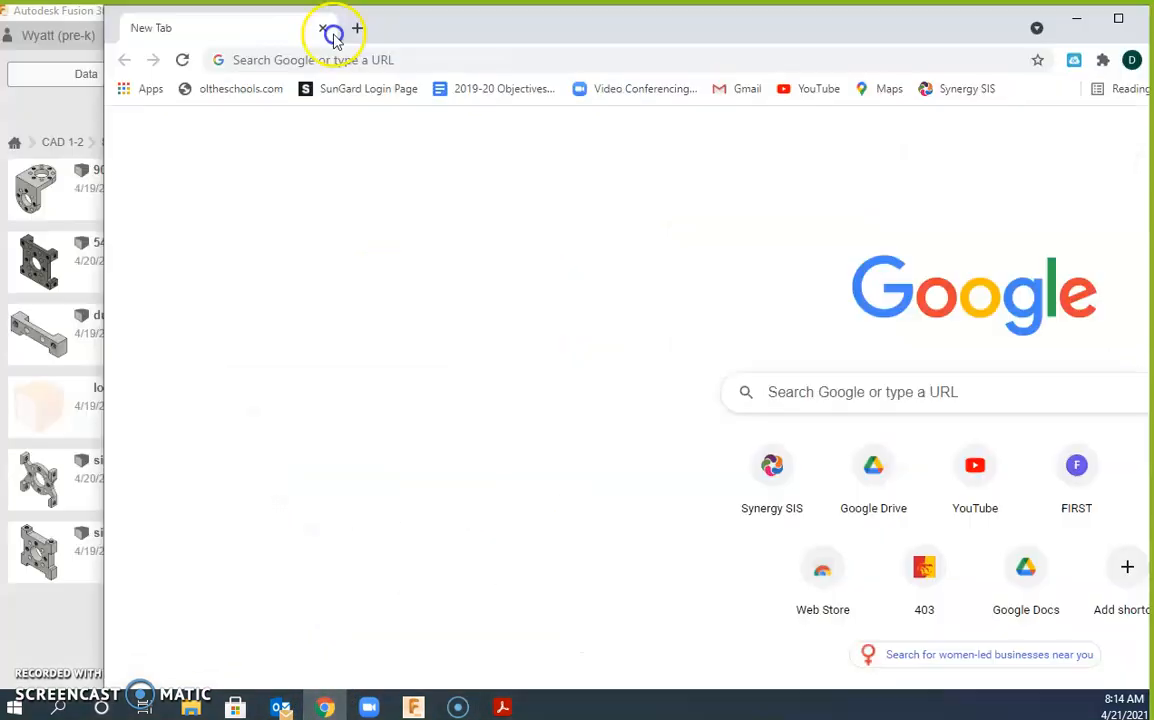
pyautogui.doubleClick(407, 49)
pyautogui.click(227, 47)
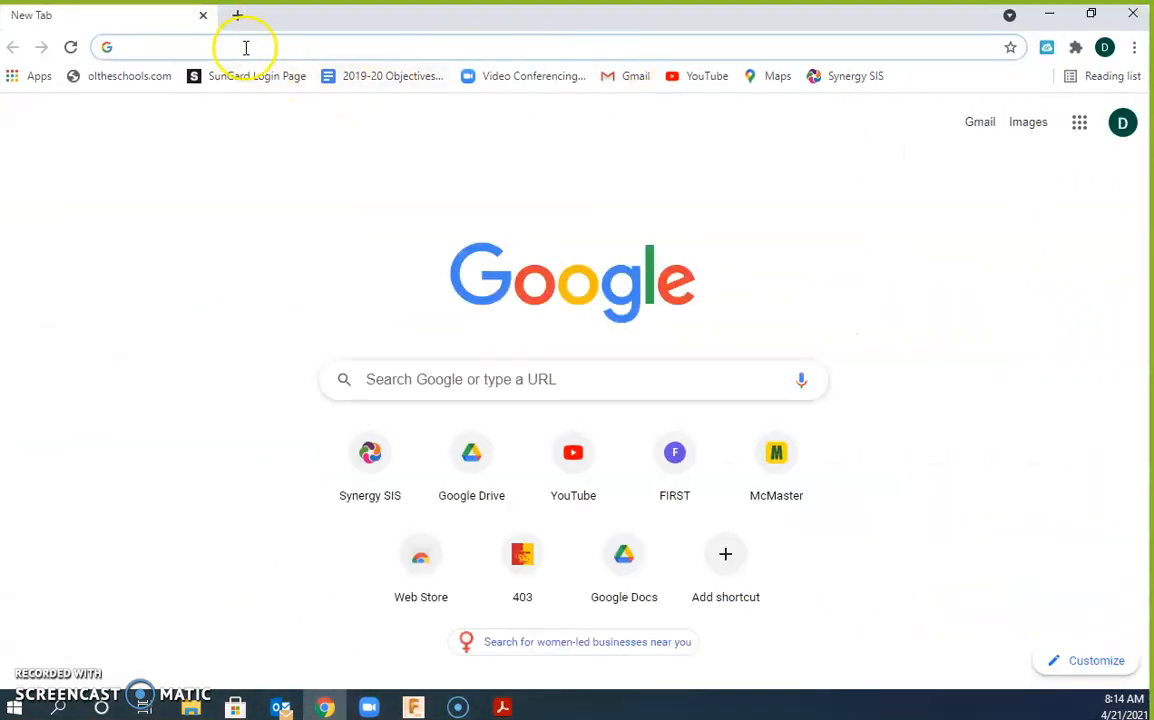
pyautogui.write('Acto')
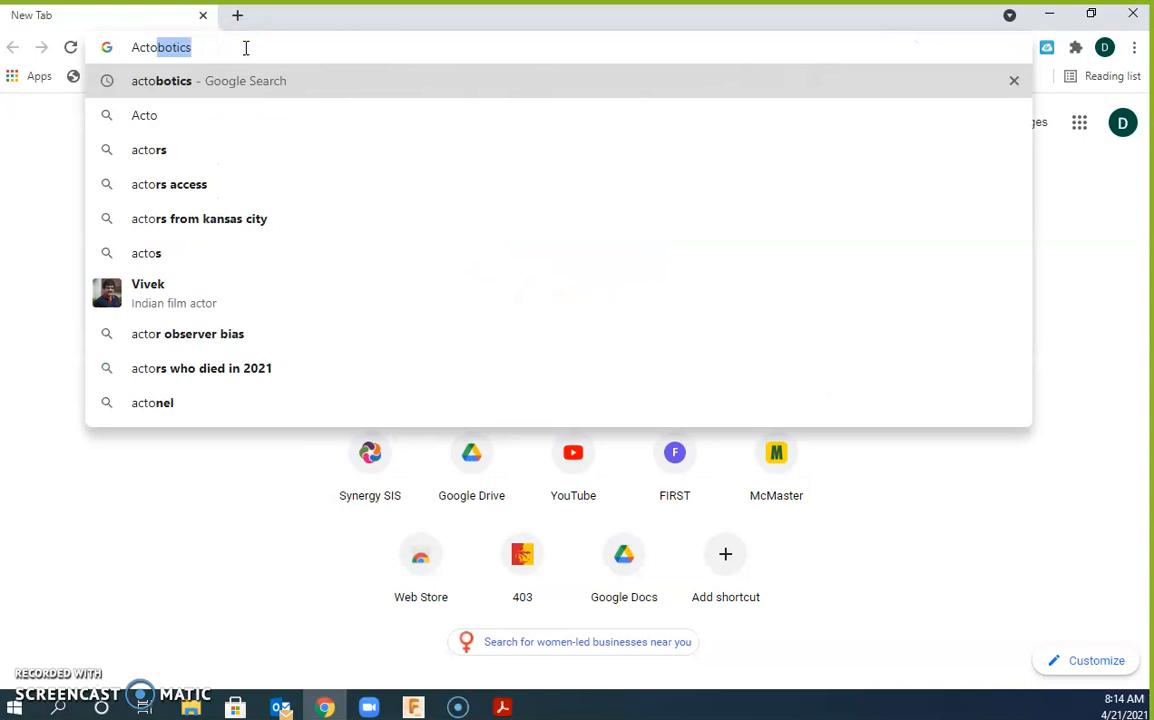
pyautogui.write('Botics')
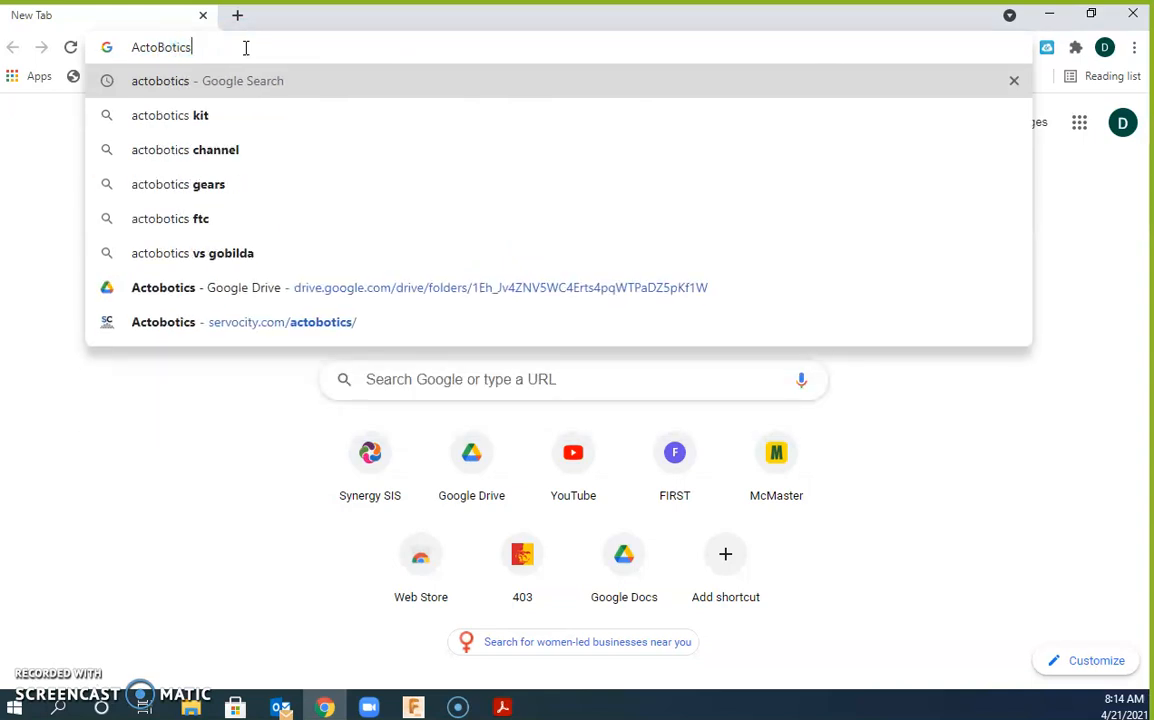
pyautogui.press('Return')
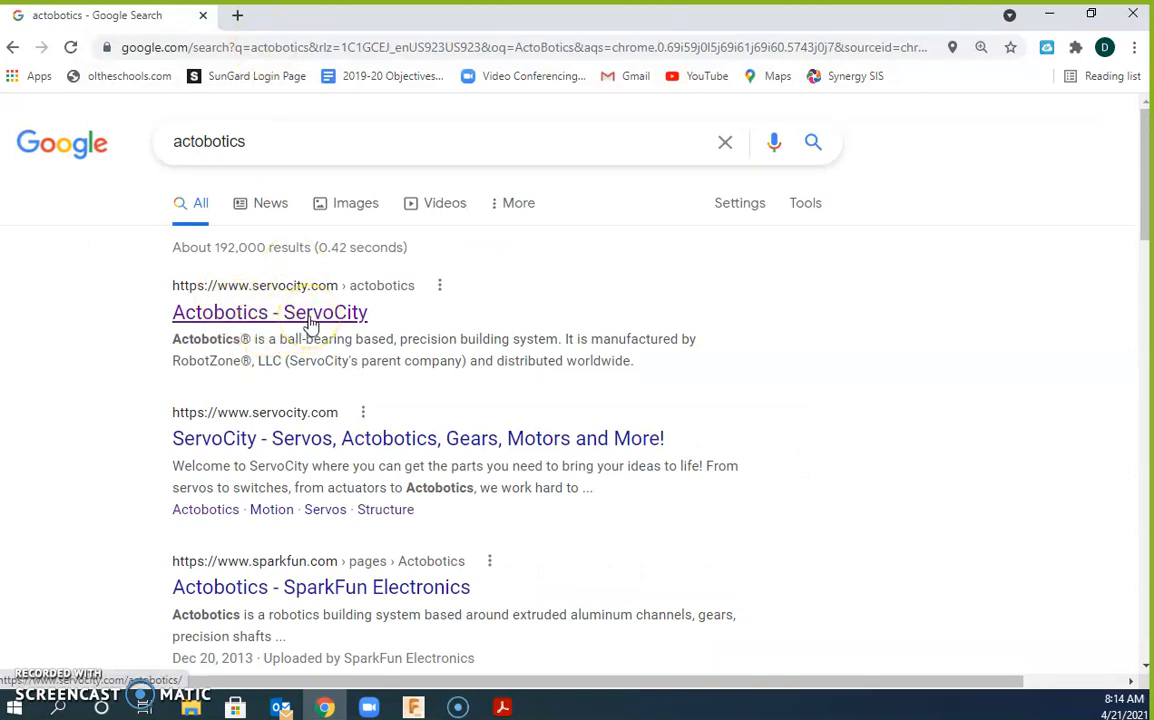
pyautogui.click(312, 322)
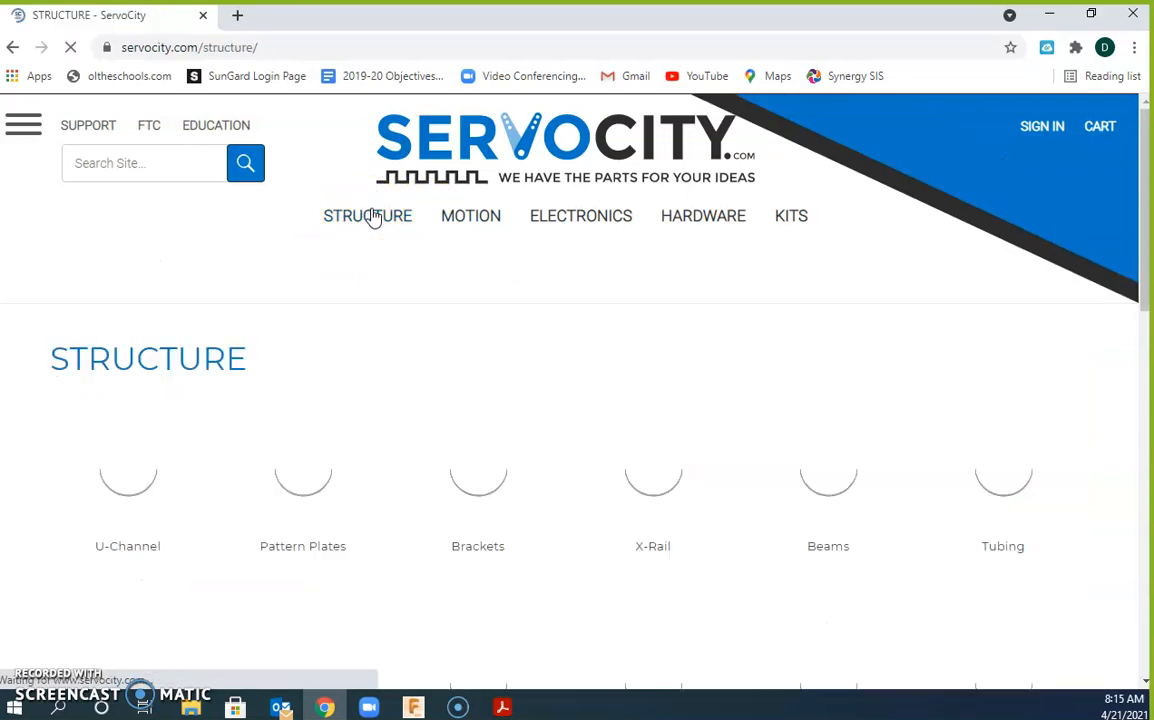
# Step: Browse Side Tapped Pattern Mounts to Mount C and download its 545360 STEP file
pyautogui.scroll(-1, 451, 460)
pyautogui.scroll(-3, 451, 460)
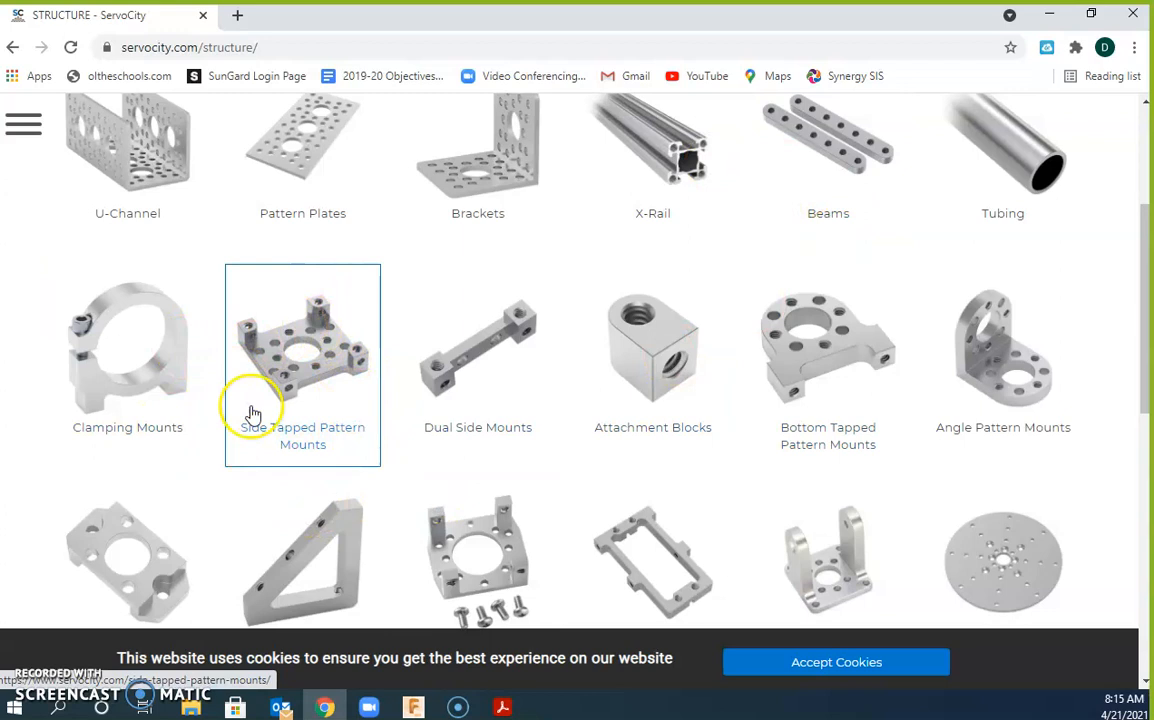
pyautogui.click(297, 378)
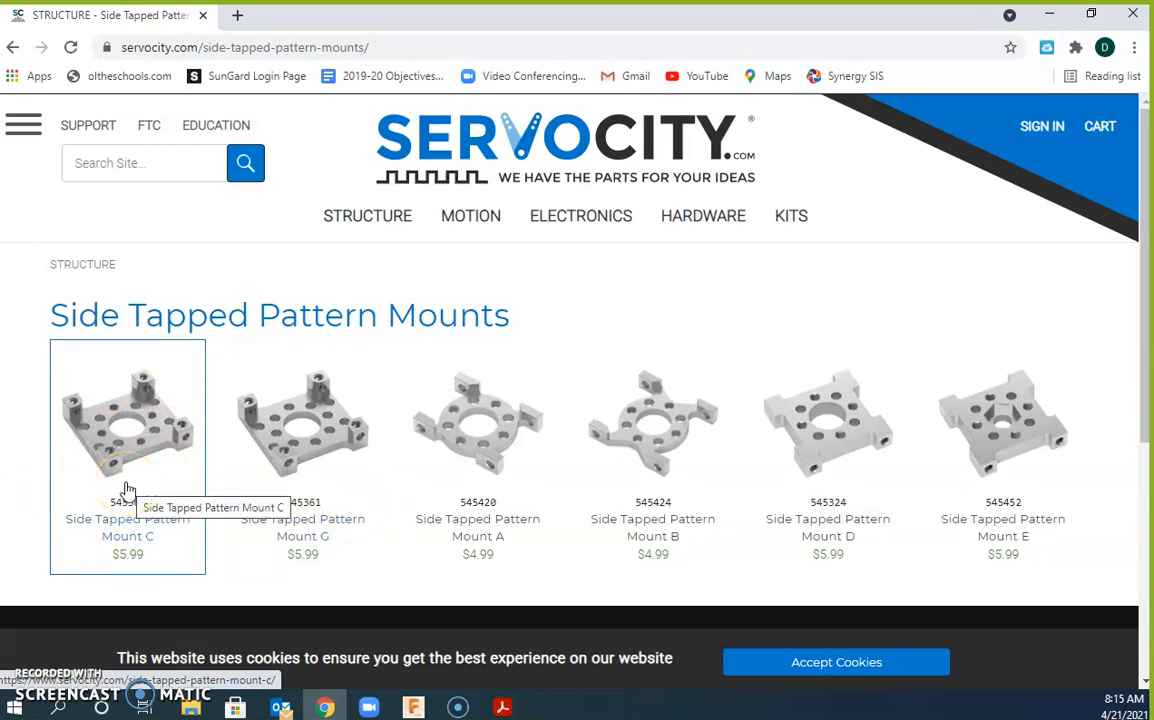
pyautogui.scroll(-1, 127, 490)
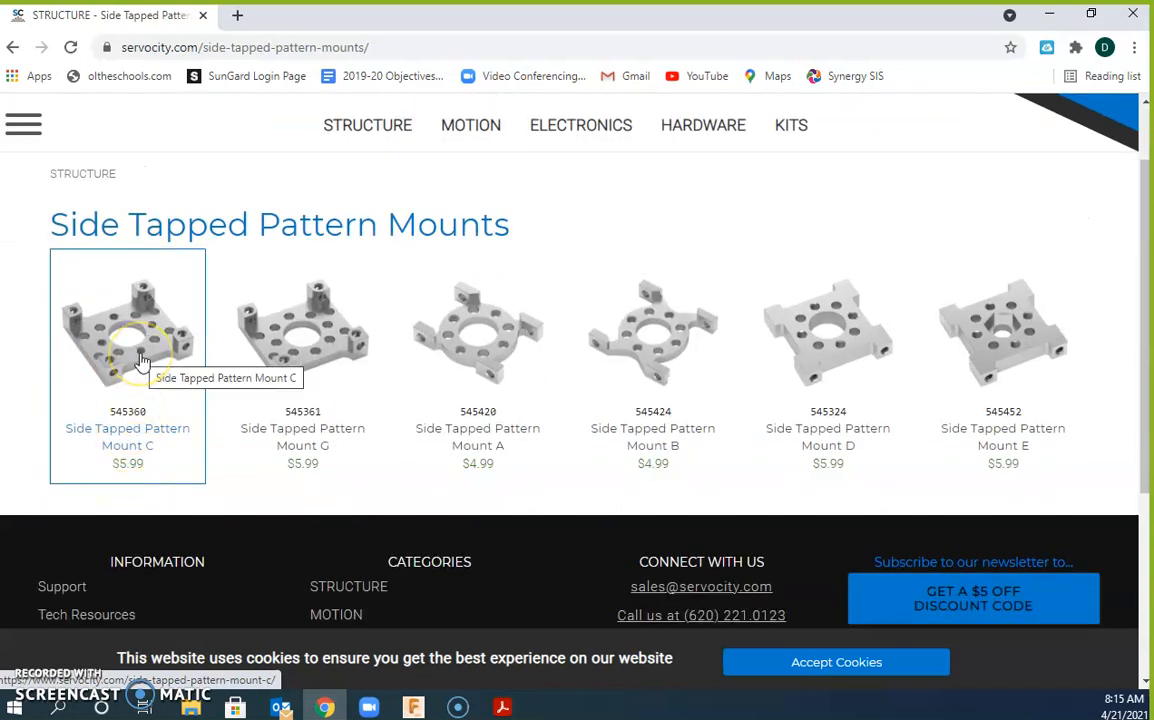
pyautogui.click(141, 361)
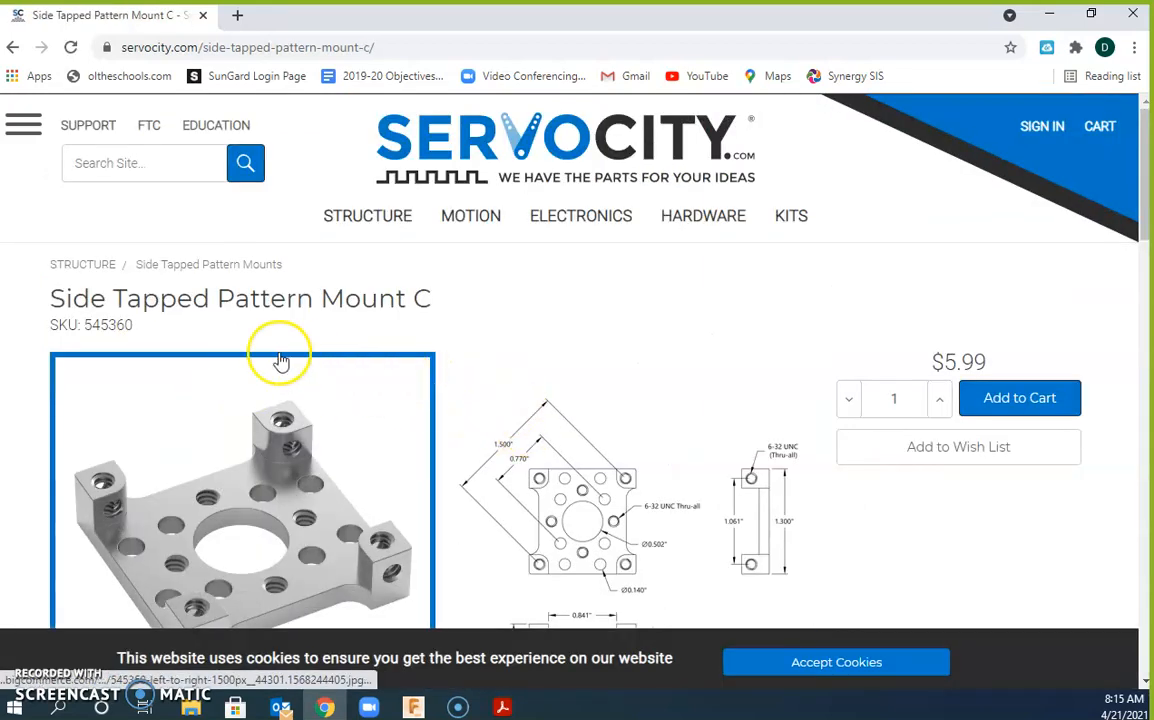
pyautogui.scroll(-10, 325, 352)
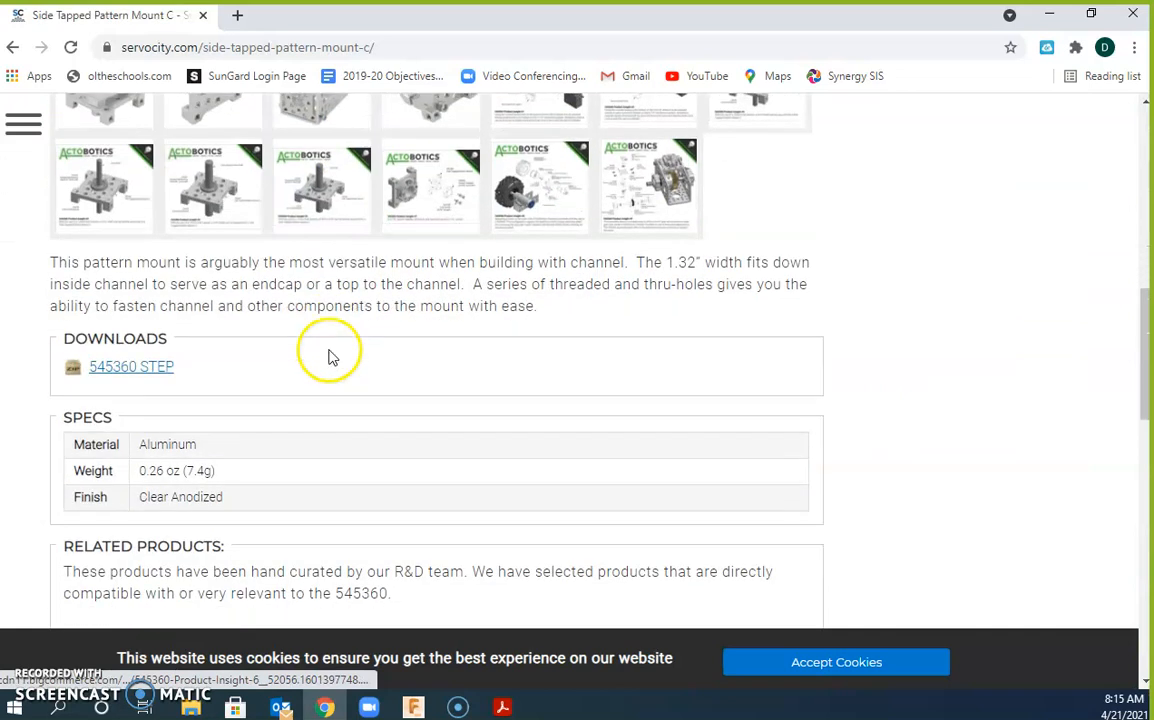
pyautogui.click(118, 373)
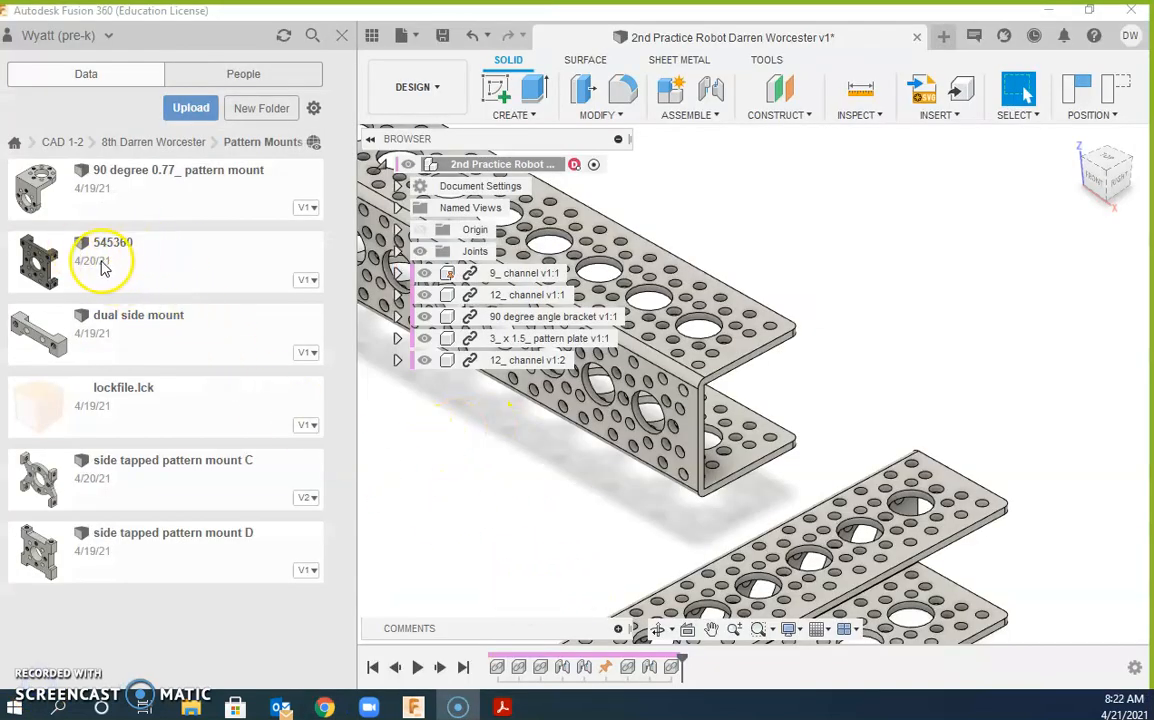
# Step: Insert the 545360 mount into the design and turn it 90 degrees about the vertical axis
pyautogui.moveTo(100, 270); pyautogui.dragTo(480, 450)
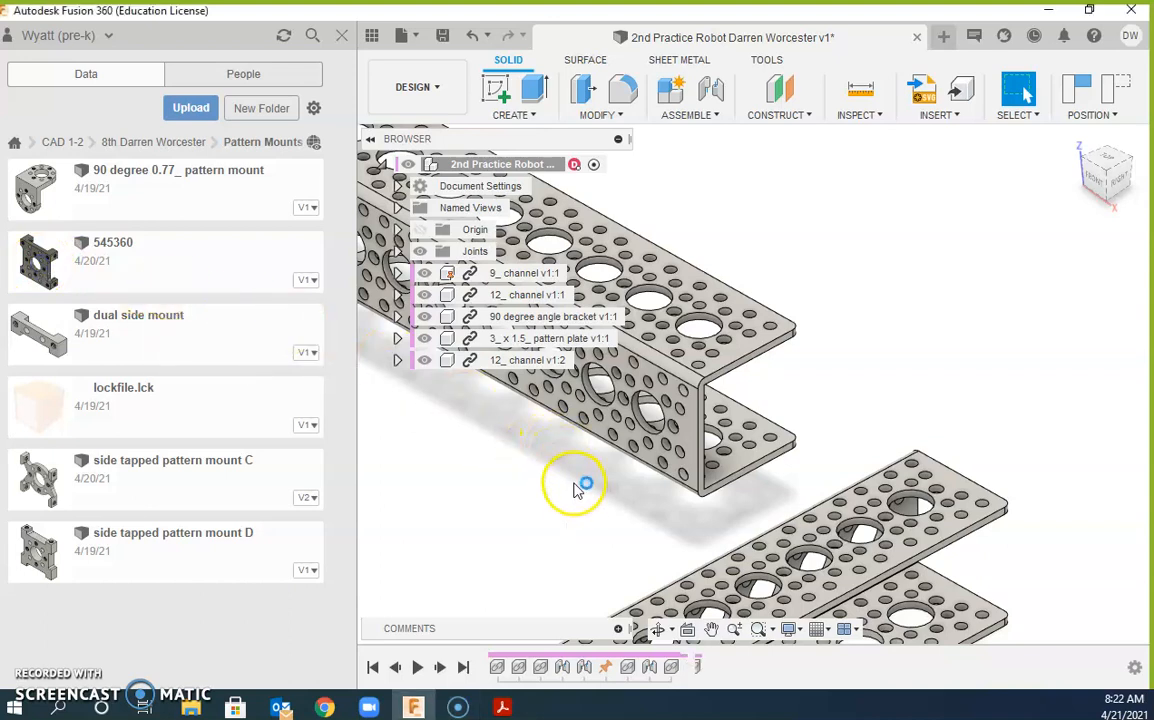
pyautogui.scroll(-5, 580, 495)
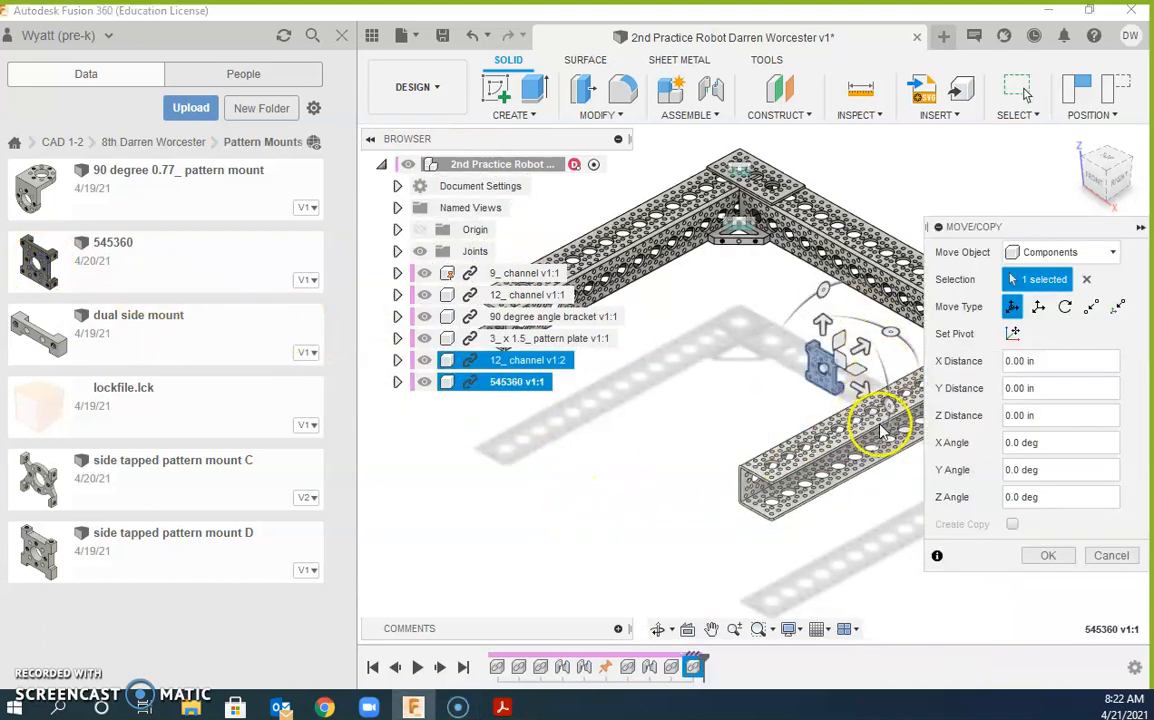
pyautogui.moveTo(890, 331)
pyautogui.mouseDown()
pyautogui.moveTo(778, 316)
pyautogui.moveTo(760, 343)
pyautogui.moveTo(764, 328)
pyautogui.mouseUp()
pyautogui.click(842, 302)
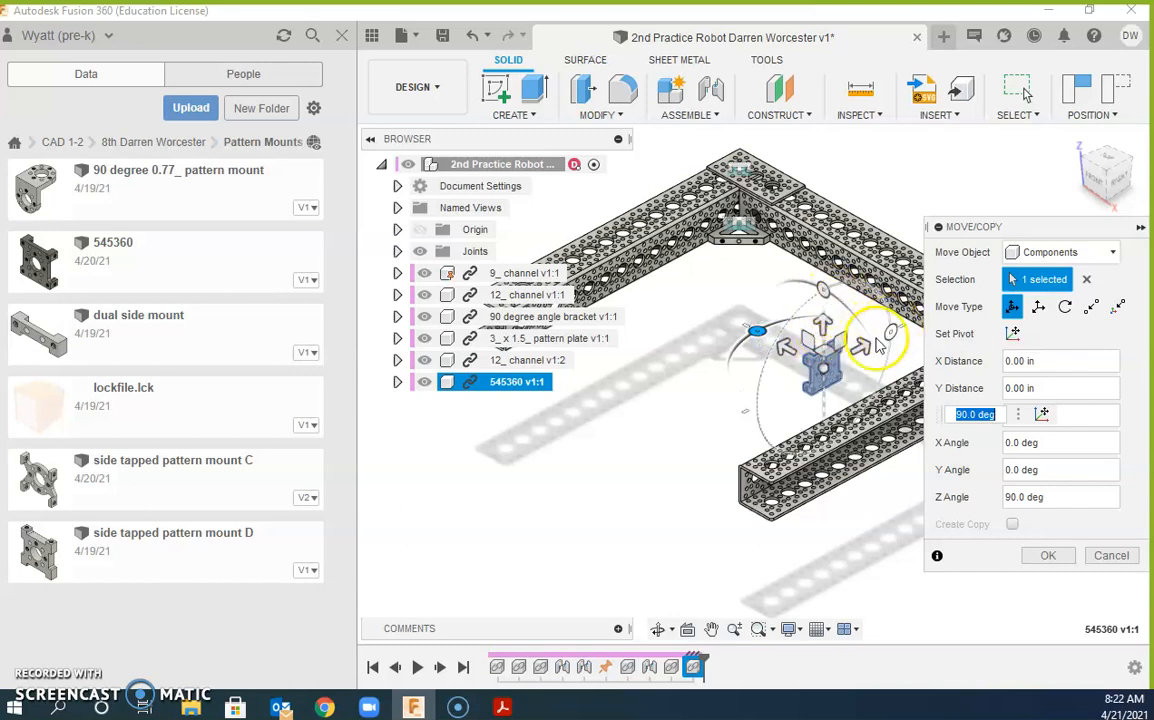
# Step: Tip the 545360 mount upright to a Y angle of -90 degrees and confirm the move
pyautogui.scroll(3, 806, 375)
pyautogui.scroll(2, 806, 375)
pyautogui.moveTo(806, 375); pyautogui.dragTo(713, 348, button='middle')
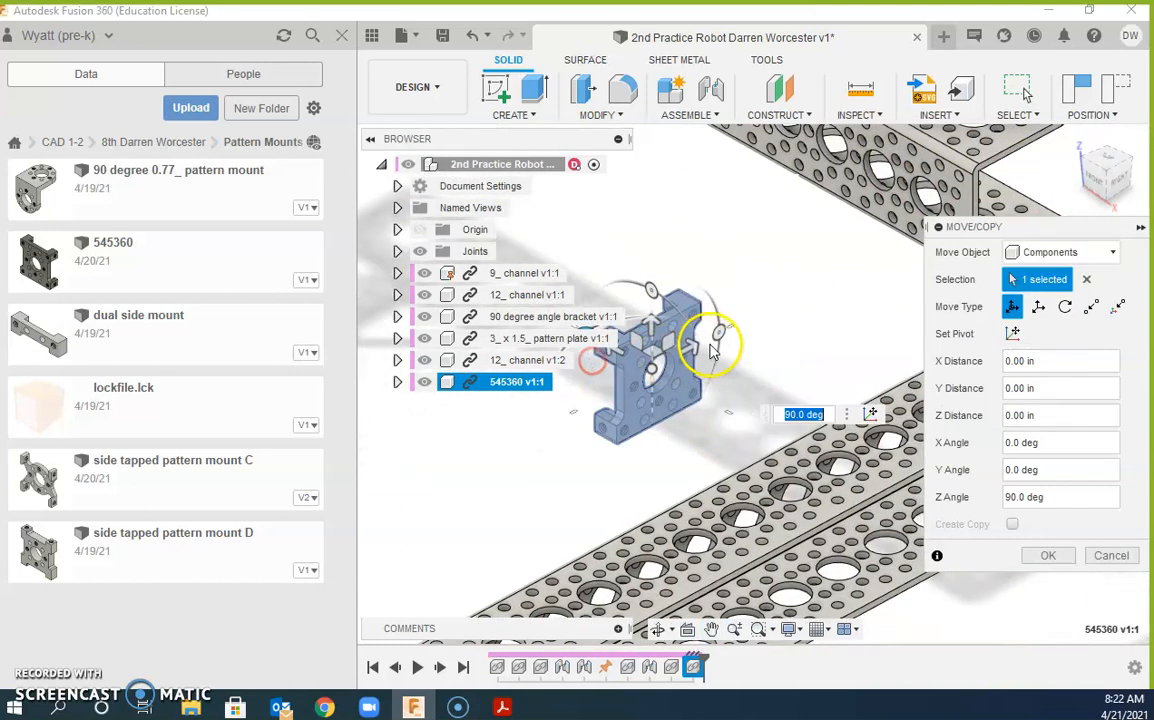
pyautogui.moveTo(726, 340); pyautogui.dragTo(649, 288)
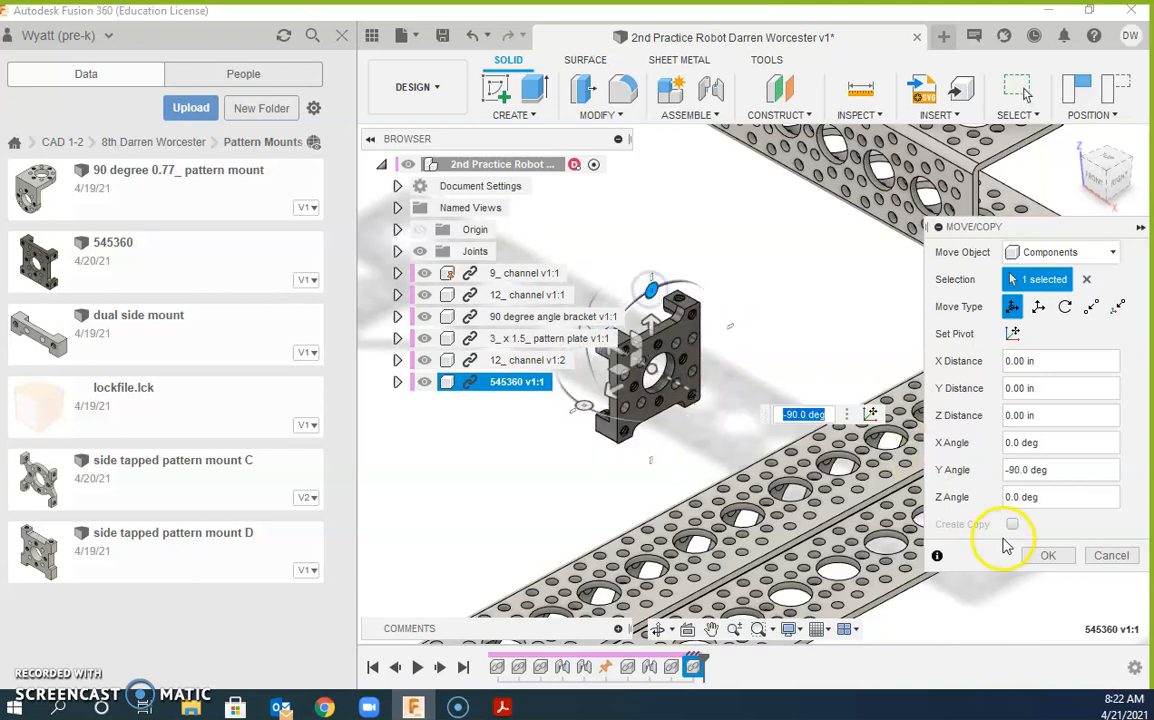
pyautogui.click(1042, 551)
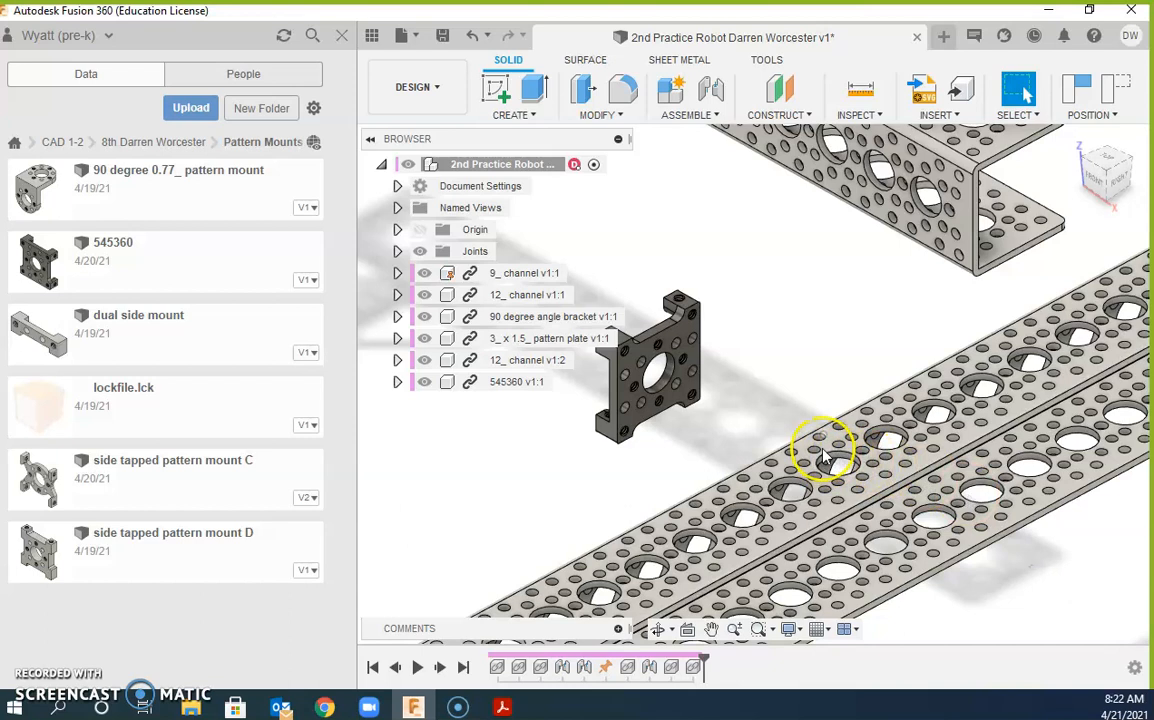
pyautogui.click(712, 90)
# Step: Joint the 545360 mount's tapped hole to a hole on the 9_ channel end
pyautogui.scroll(8, 675, 305)
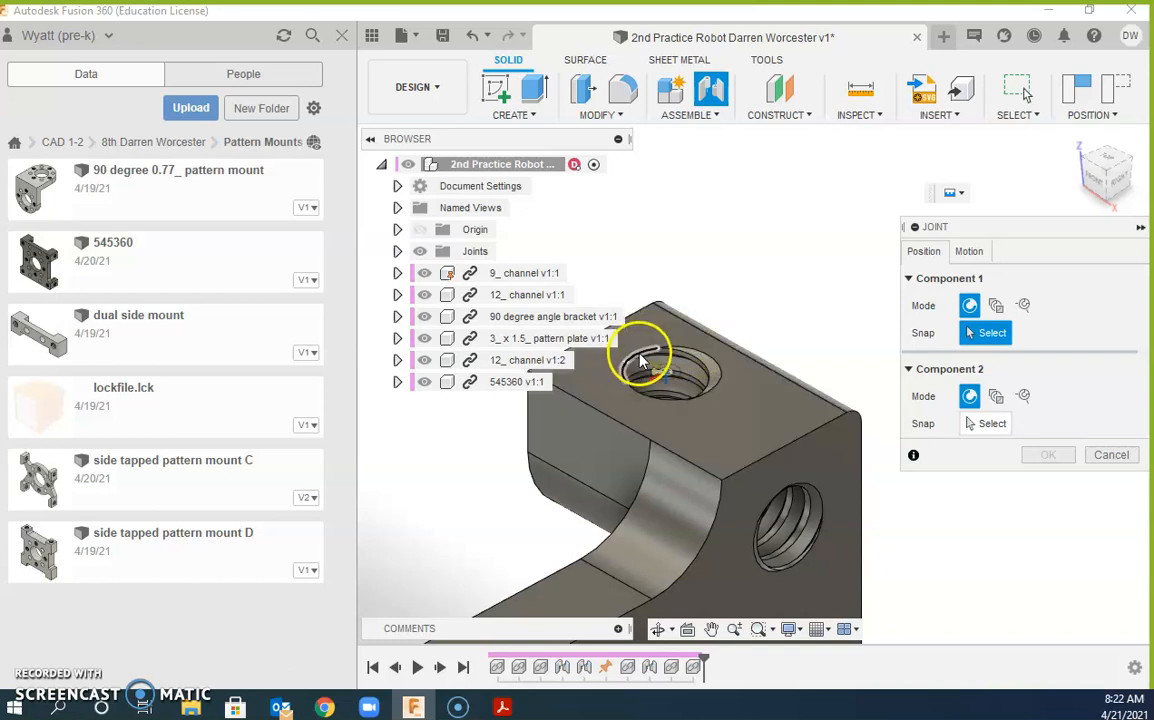
pyautogui.click(641, 360)
pyautogui.scroll(-5, 768, 404)
pyautogui.moveTo(768, 404); pyautogui.dragTo(765, 471, button='middle')
pyautogui.click(765, 470)
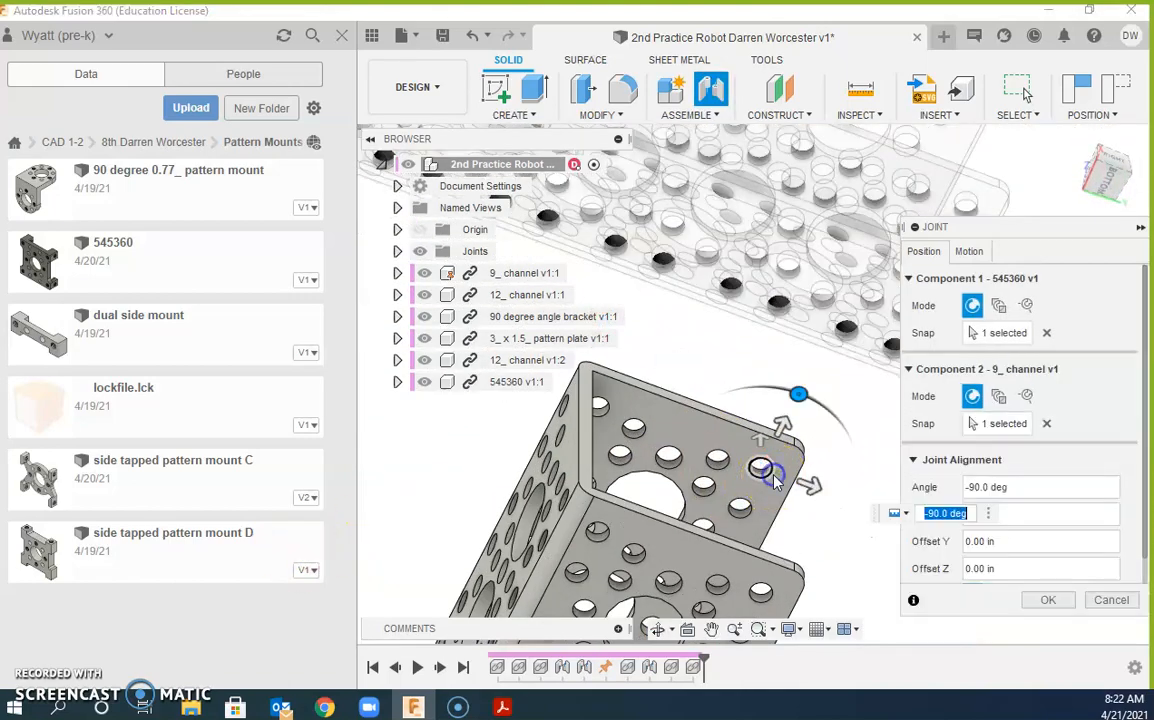
pyautogui.click(1047, 600)
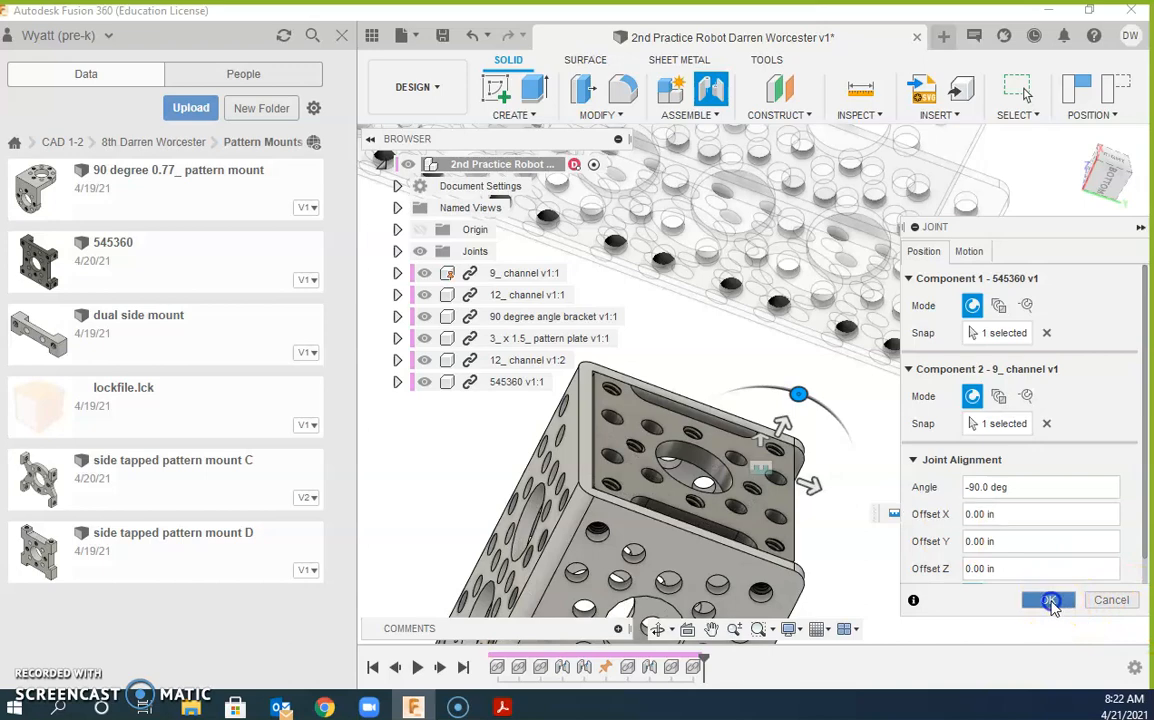
pyautogui.click(893, 529)
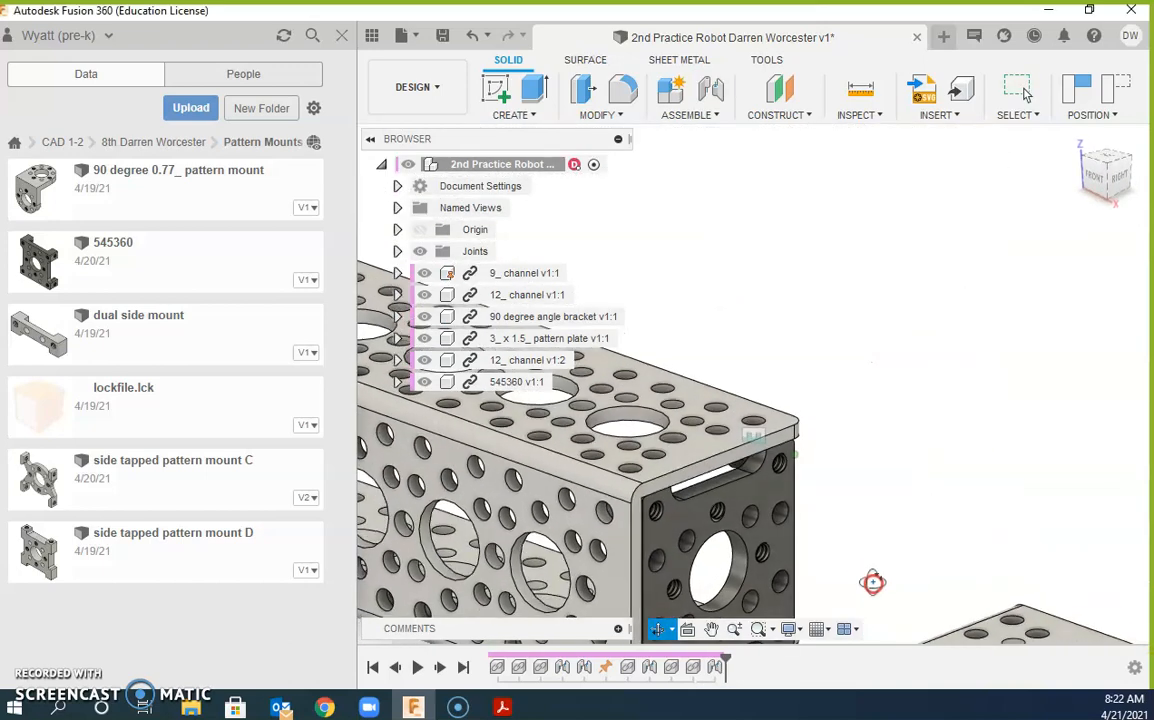